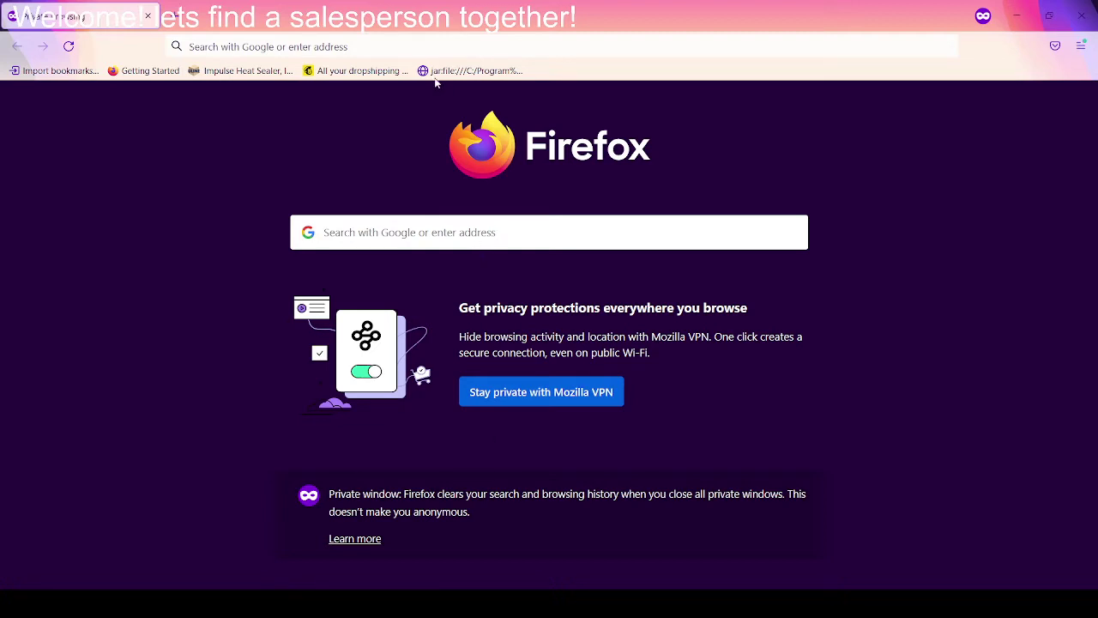
# Step: Load the upwork.com website in the browser
pyautogui.click(415, 43)
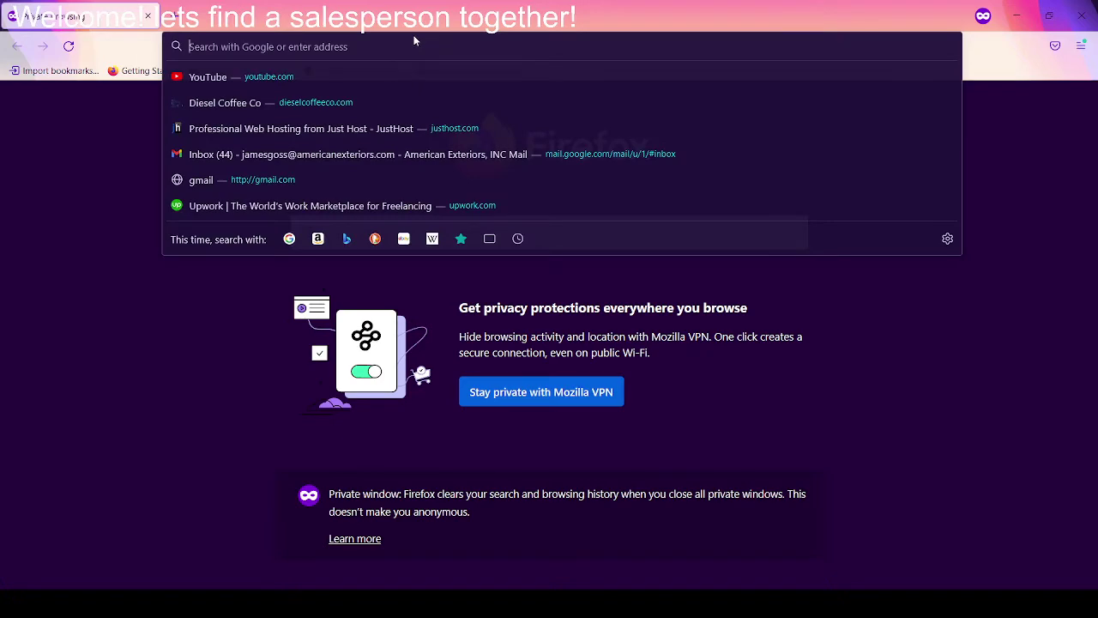
pyautogui.write('upwork.com/')
pyautogui.press('Return')
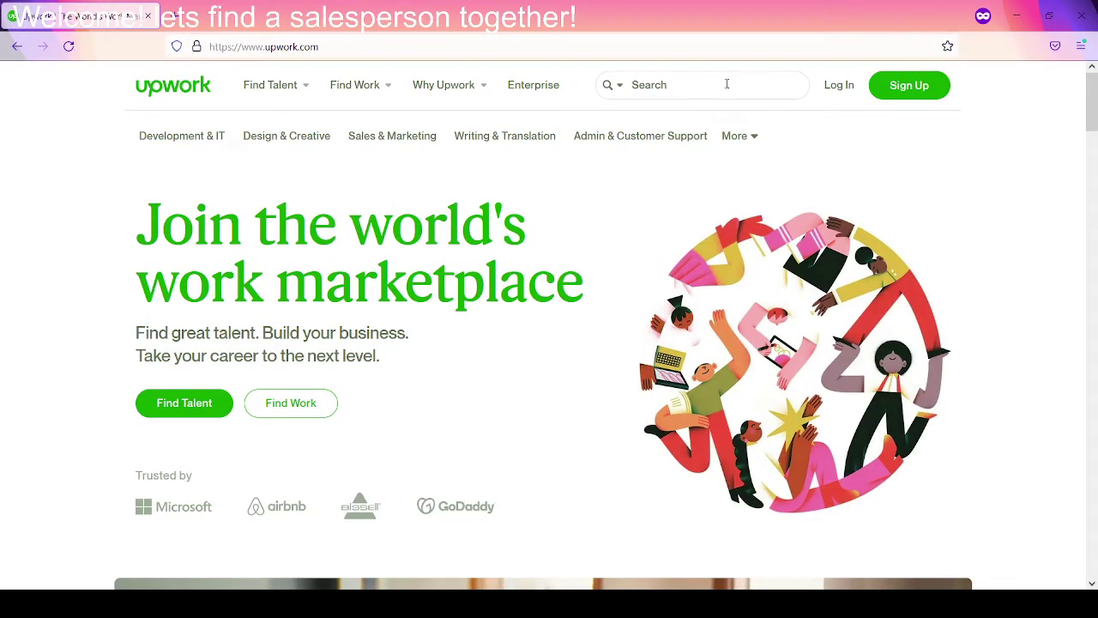
# Step: Search Upwork talent for 'sales' freelancers
pyautogui.click(692, 88)
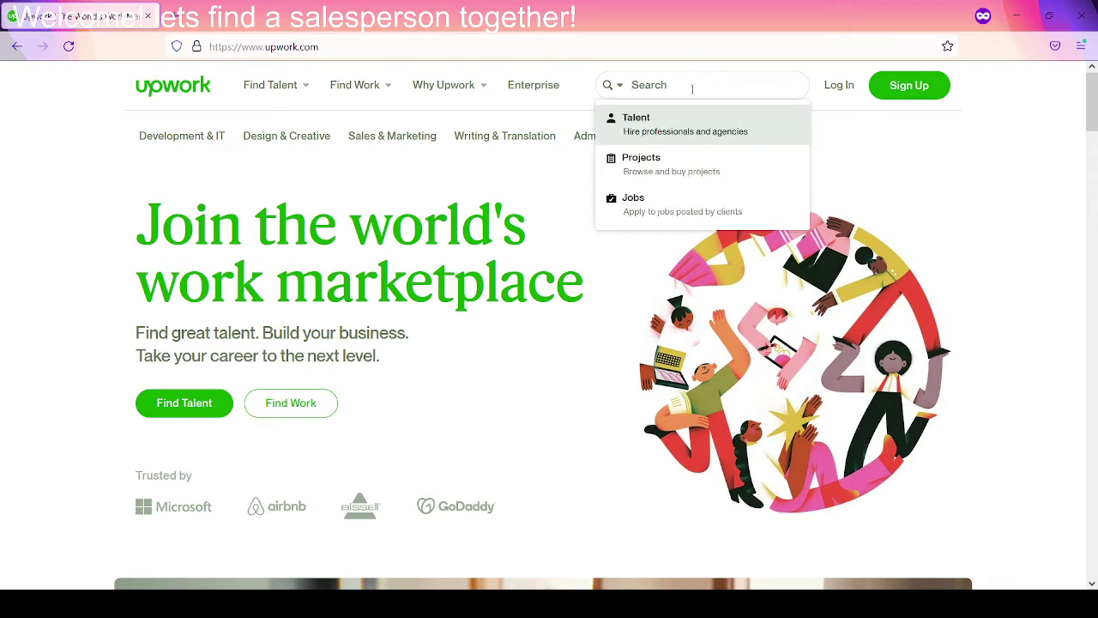
pyautogui.write('sales')
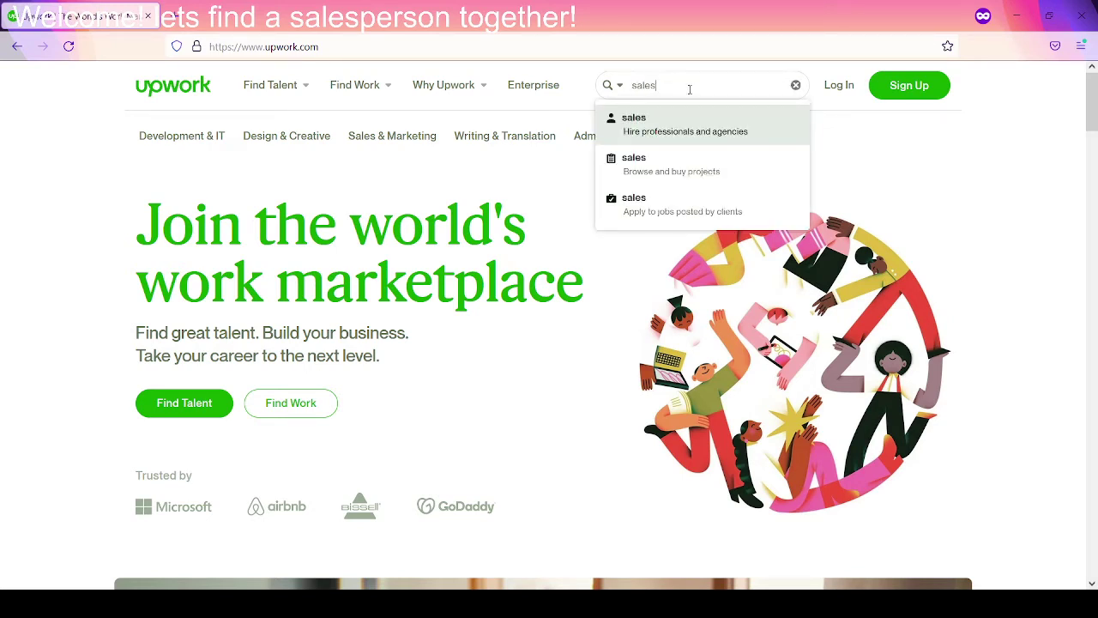
pyautogui.press('Return')
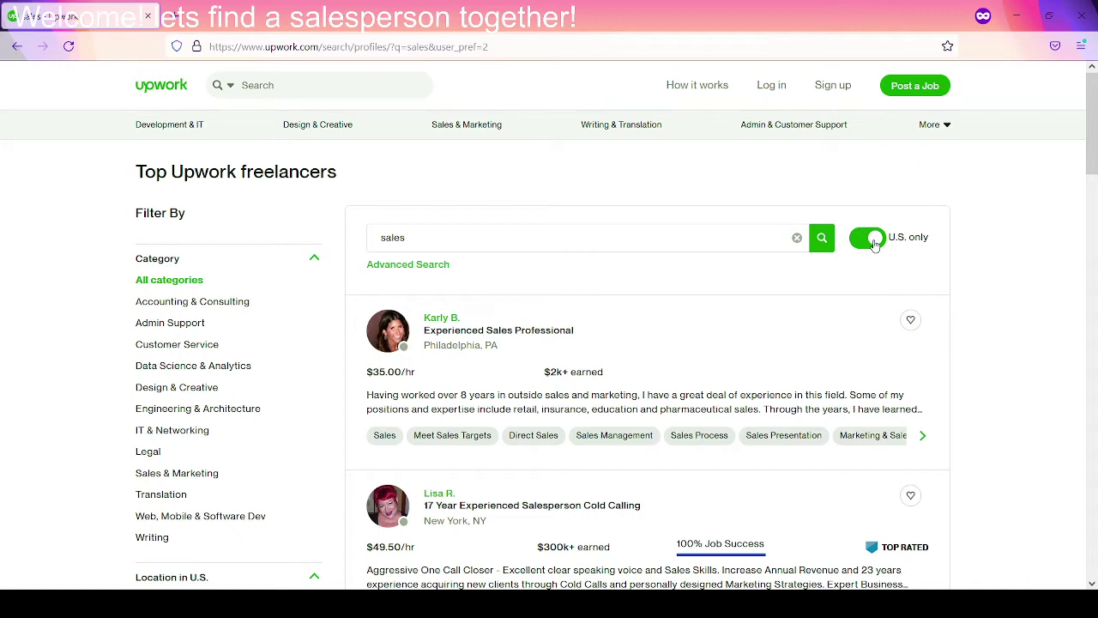
# Step: Turn off the U.S. only filter and scroll through the sales freelancer results
pyautogui.click(873, 239)
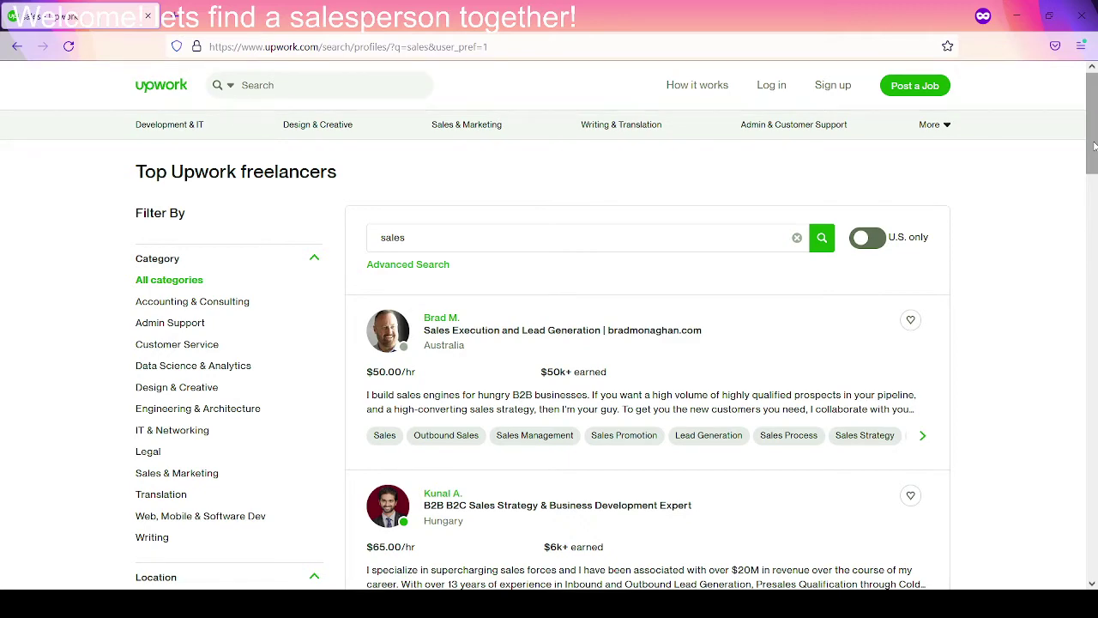
pyautogui.moveTo(1094, 146); pyautogui.dragTo(1094, 234)
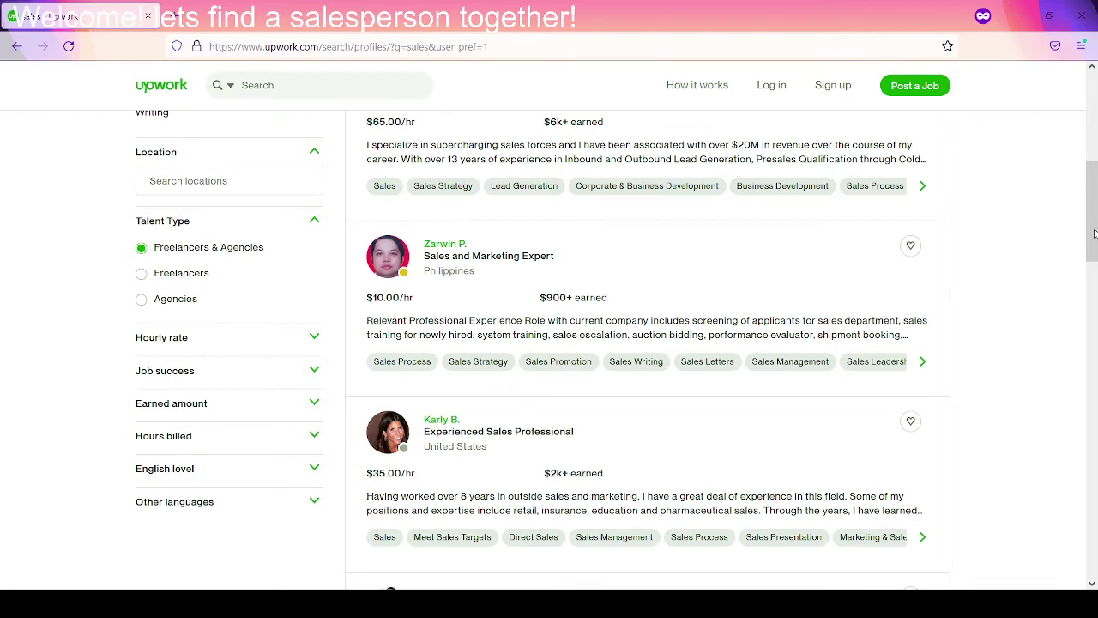
pyautogui.moveTo(1095, 234)
pyautogui.mouseDown()
pyautogui.moveTo(1093, 256)
pyautogui.moveTo(1094, 242)
pyautogui.mouseUp()
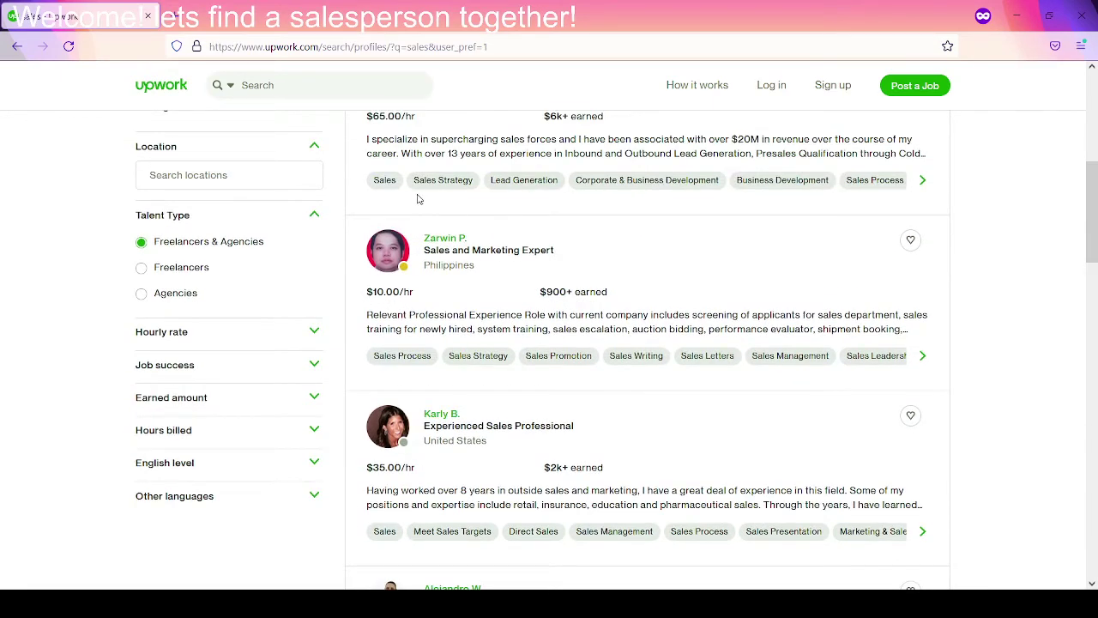
# Step: Filter the sales results to the Freelancers talent type at $10 - $30 per hour
pyautogui.click(223, 172)
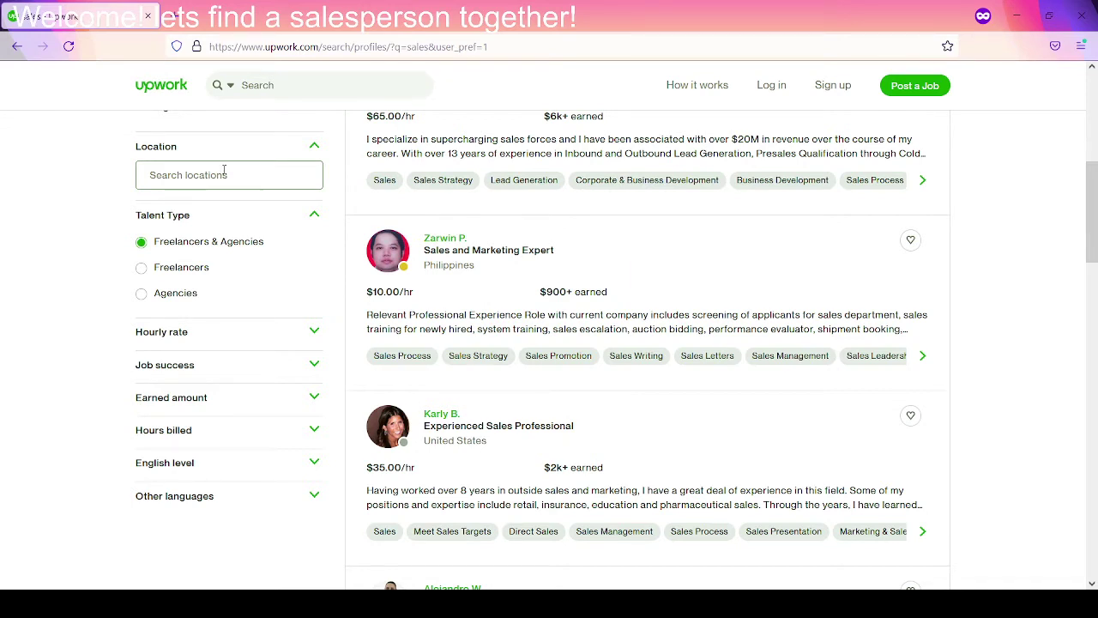
pyautogui.click(179, 270)
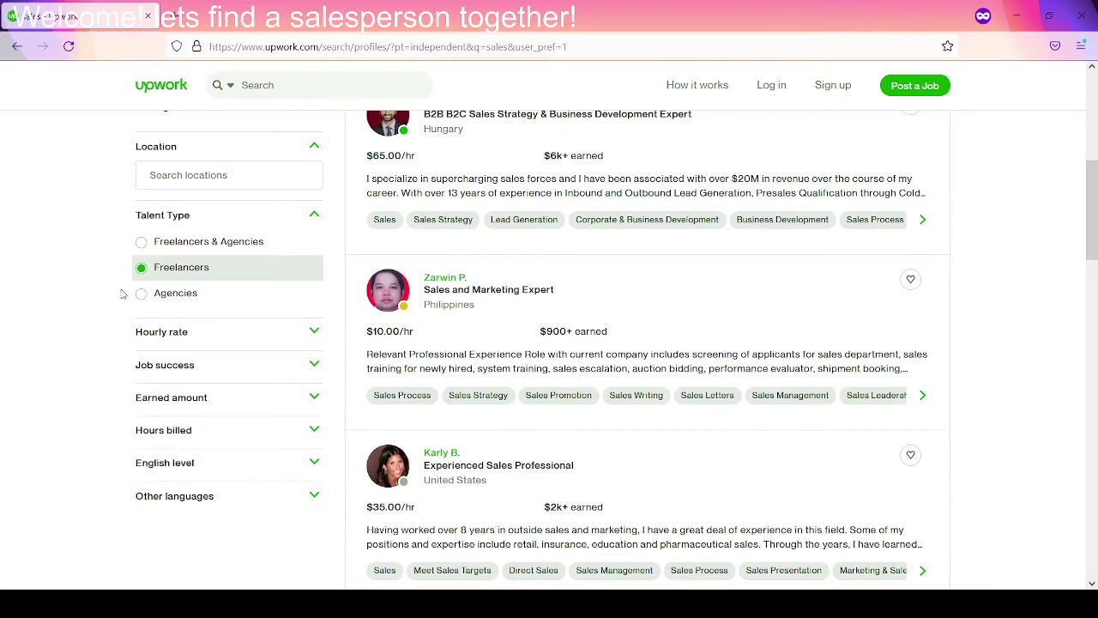
pyautogui.click(174, 335)
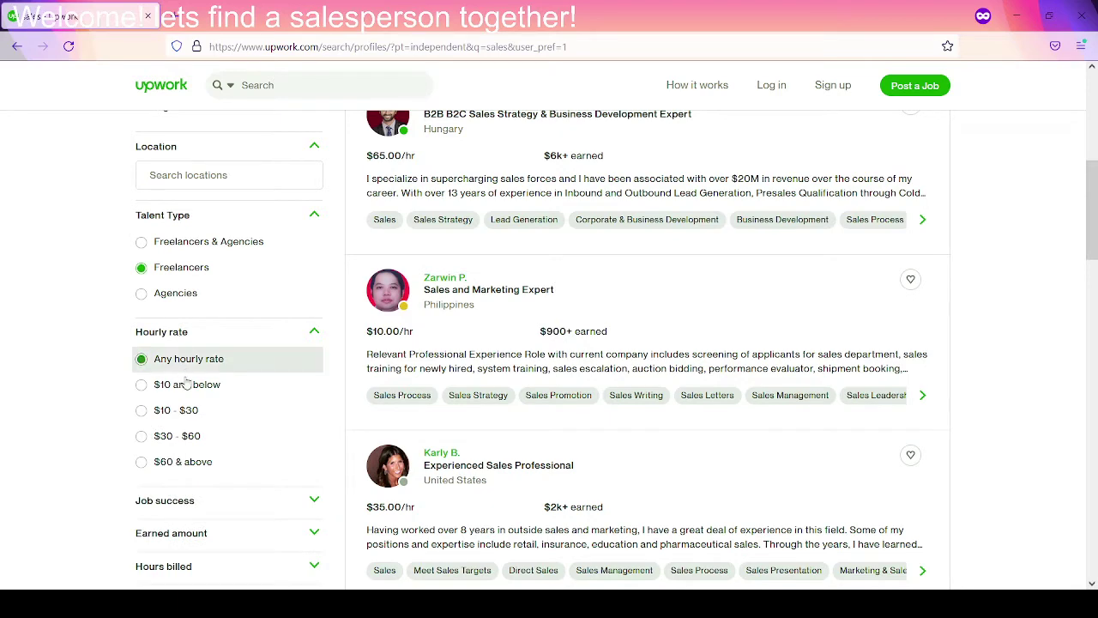
pyautogui.click(187, 412)
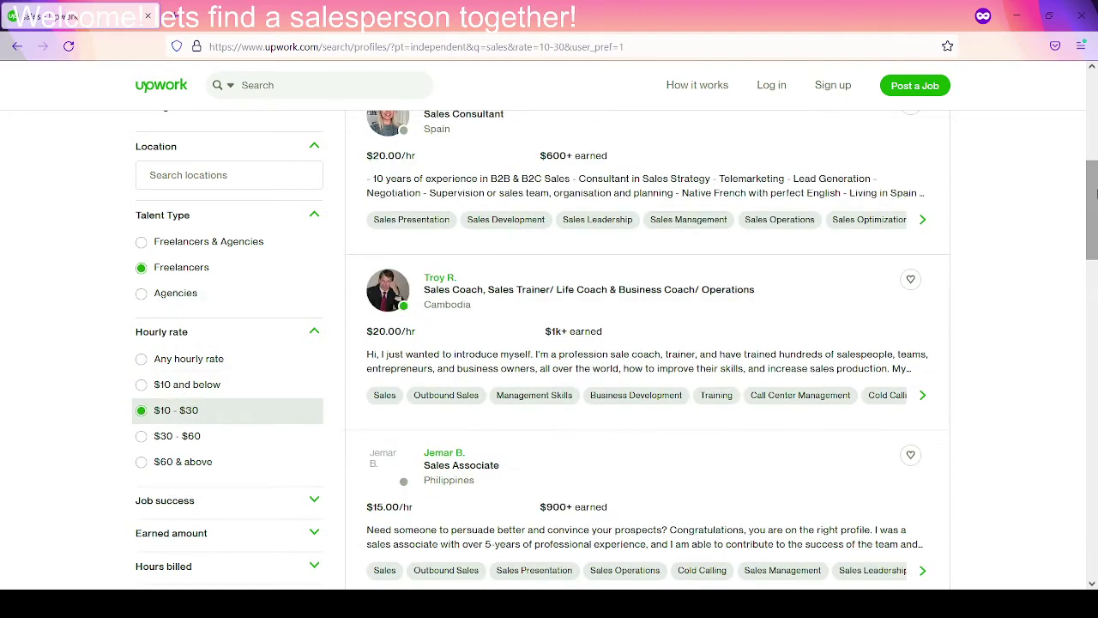
pyautogui.moveTo(1093, 211); pyautogui.dragTo(1092, 136)
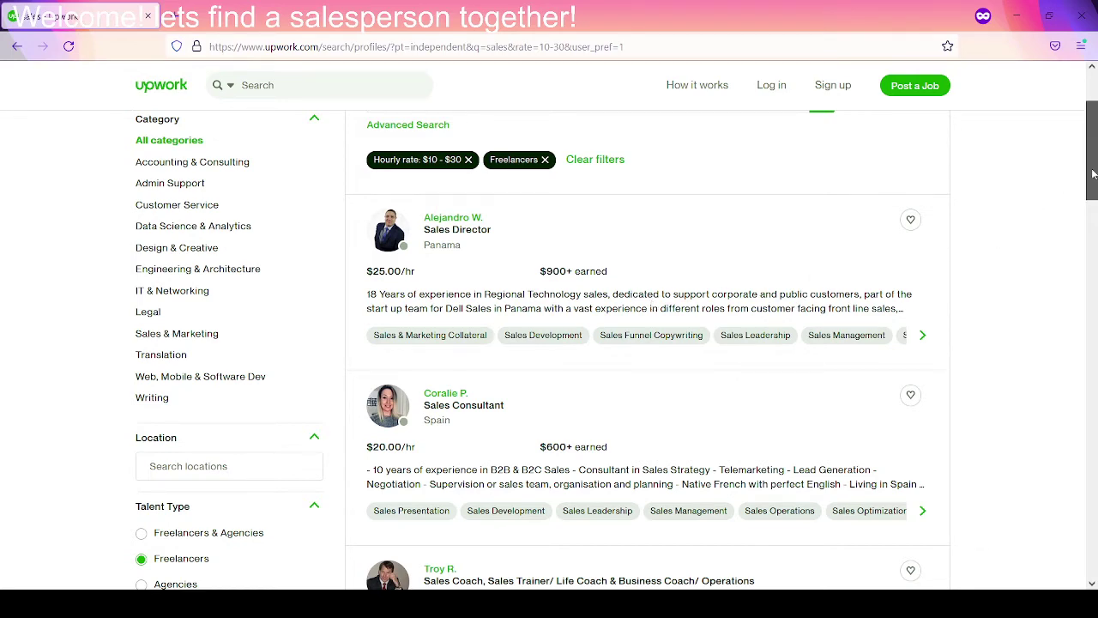
pyautogui.moveTo(1093, 174); pyautogui.dragTo(1095, 204)
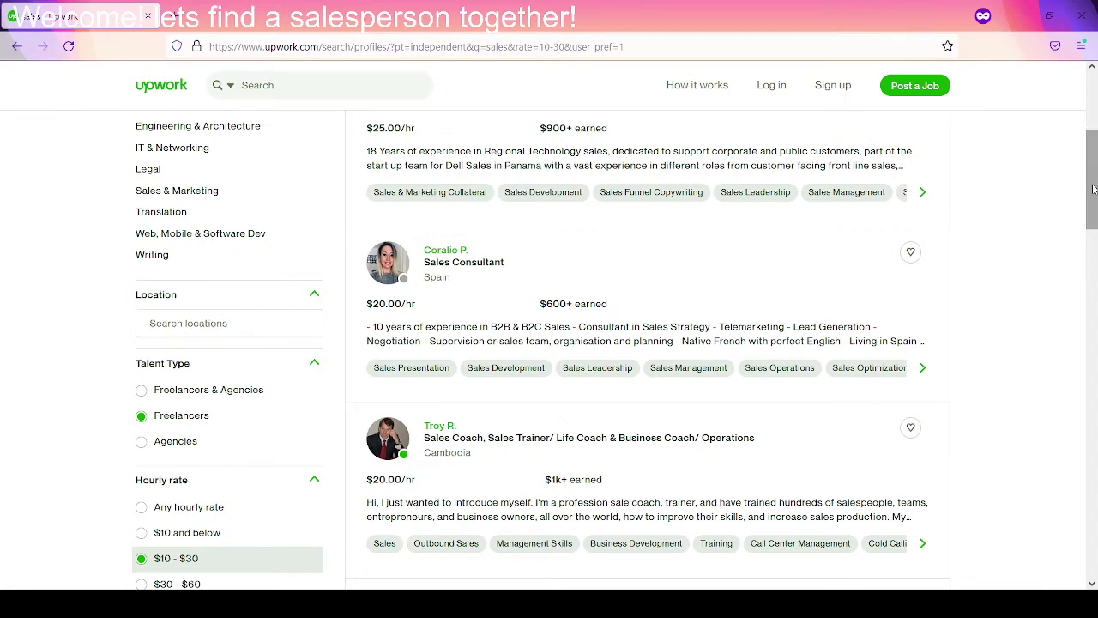
pyautogui.moveTo(1095, 189); pyautogui.dragTo(1094, 214)
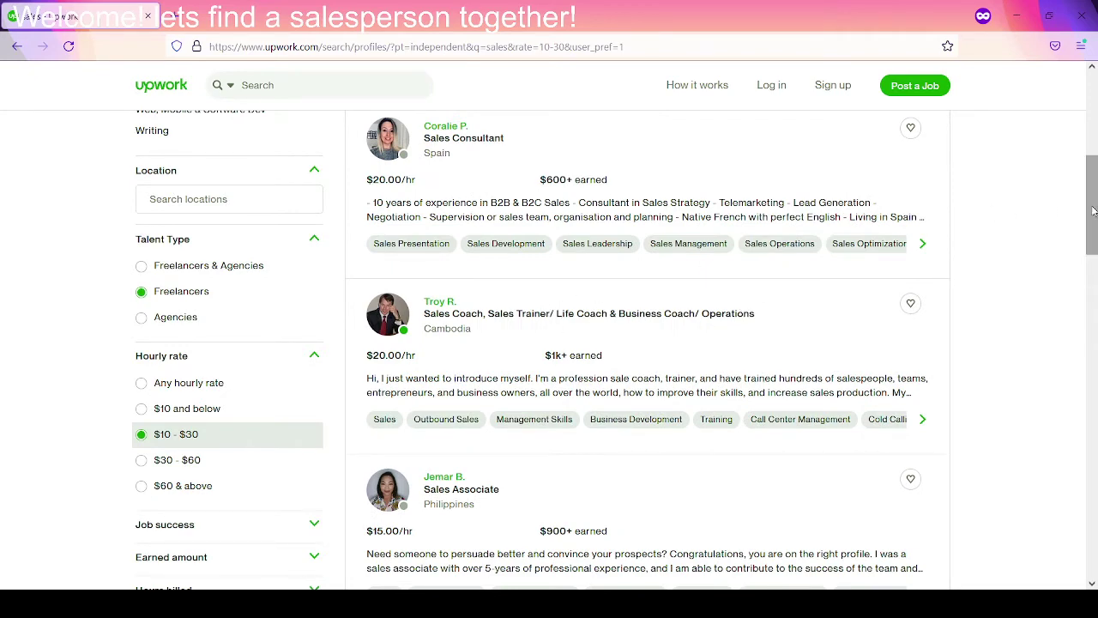
pyautogui.moveTo(1093, 211); pyautogui.dragTo(1096, 253)
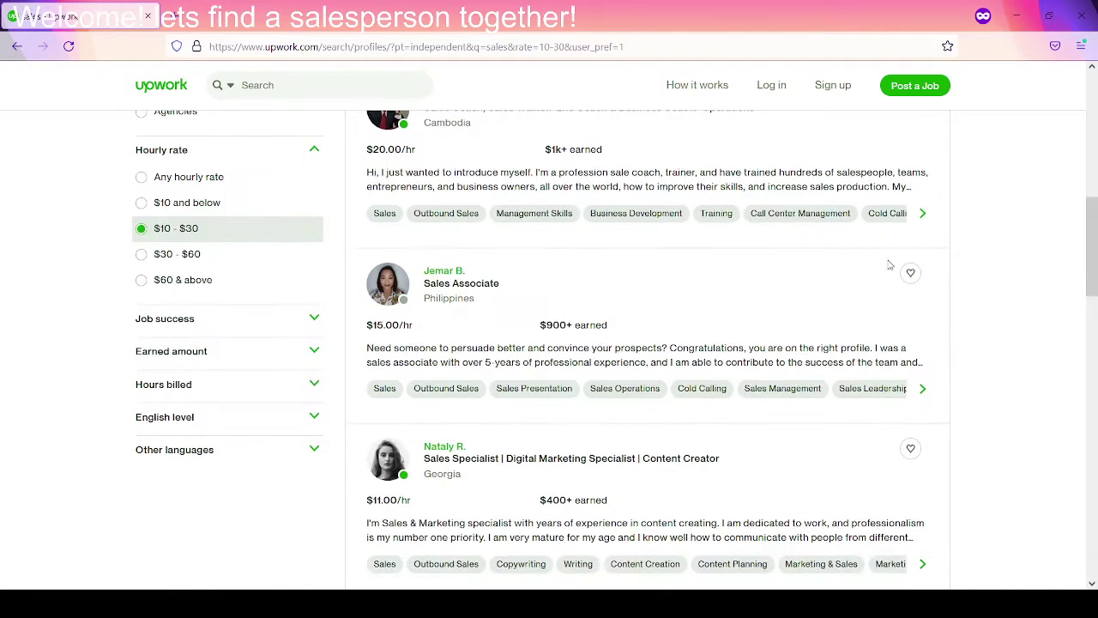
pyautogui.click(454, 273)
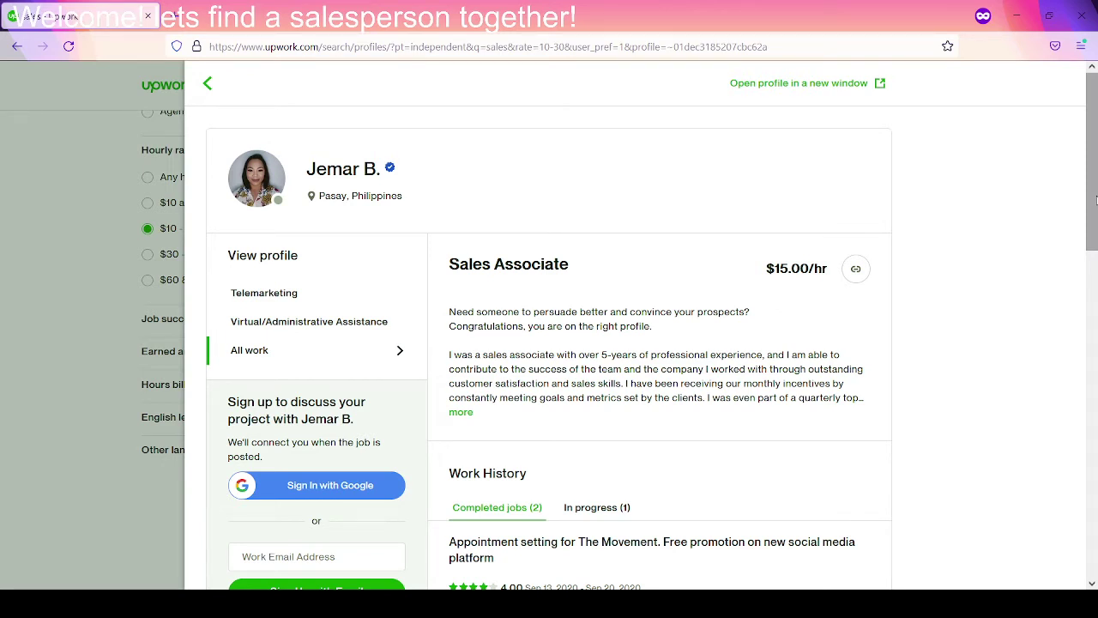
pyautogui.moveTo(1096, 200); pyautogui.dragTo(1095, 236)
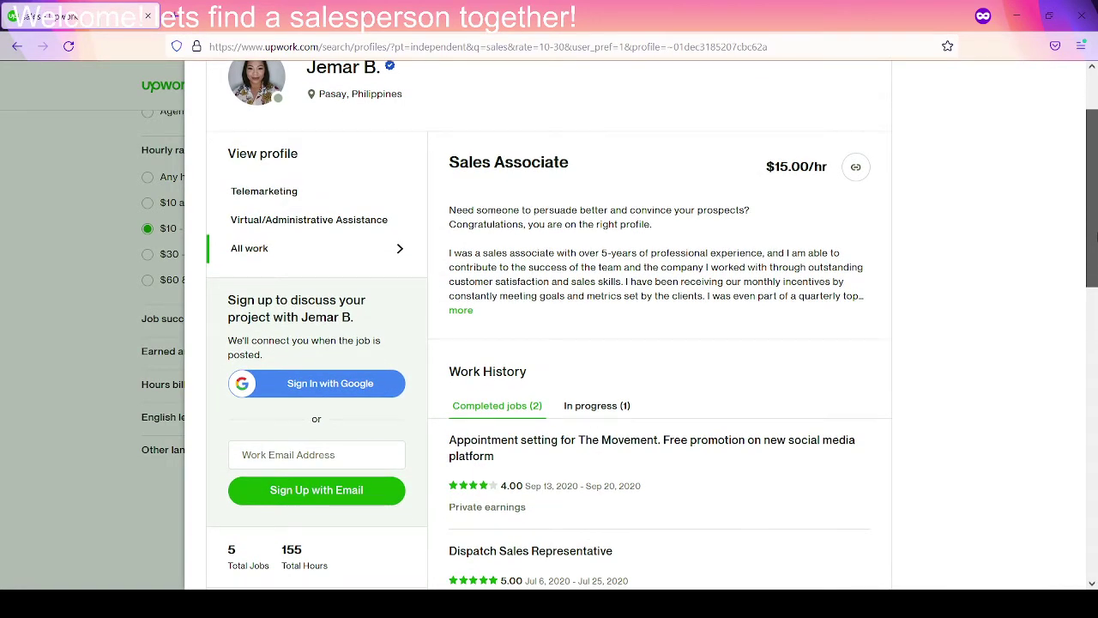
pyautogui.moveTo(1096, 236); pyautogui.dragTo(1096, 239)
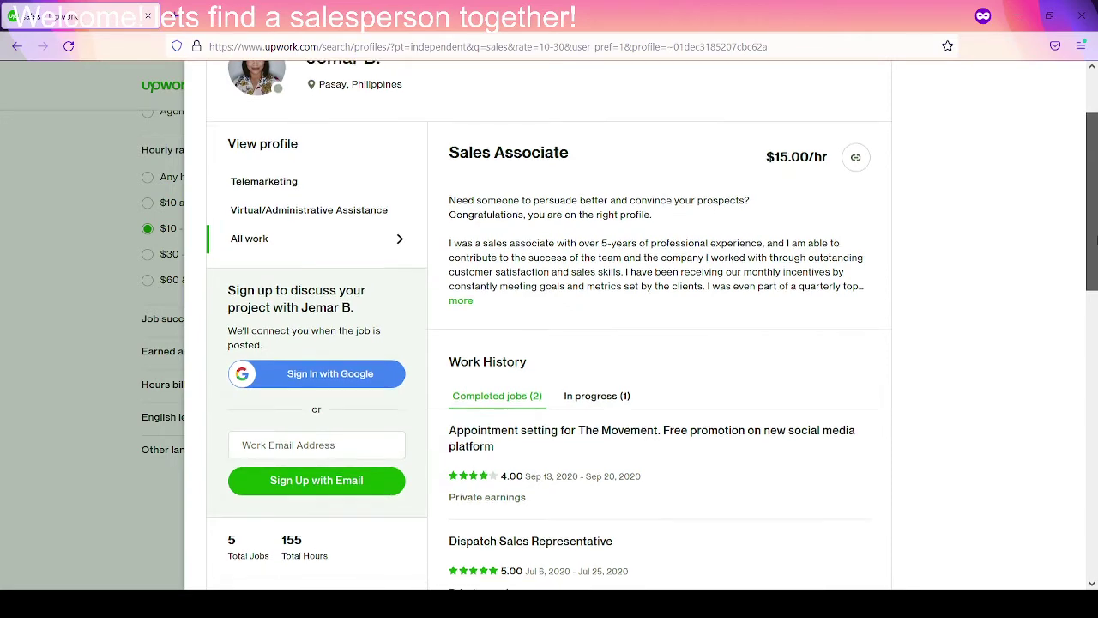
pyautogui.moveTo(1095, 238); pyautogui.dragTo(1095, 244)
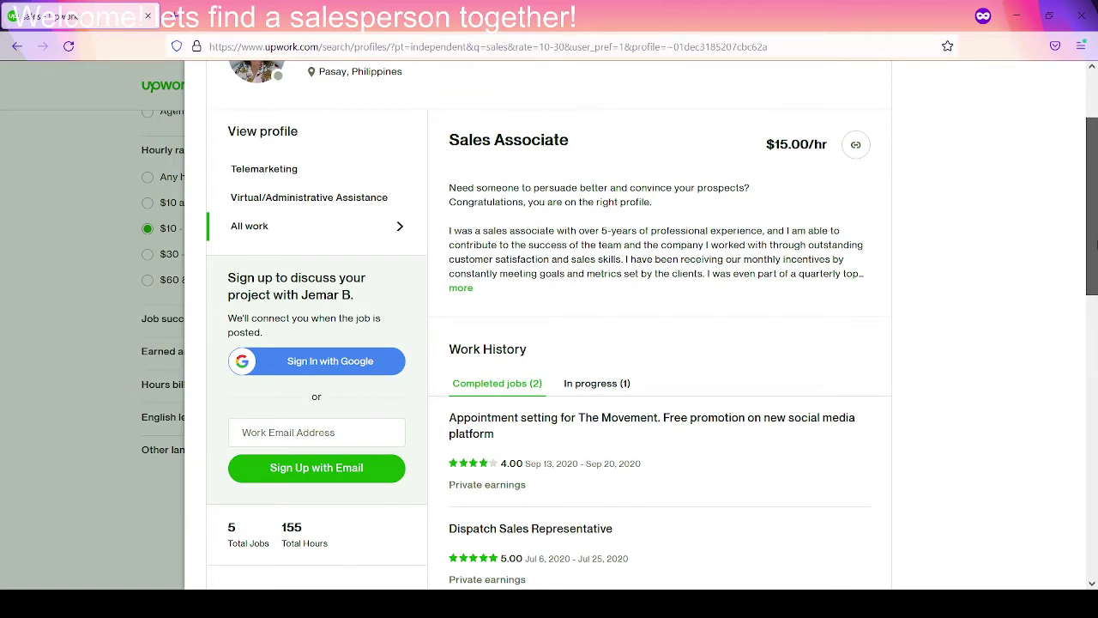
pyautogui.moveTo(1096, 244); pyautogui.dragTo(1086, 156)
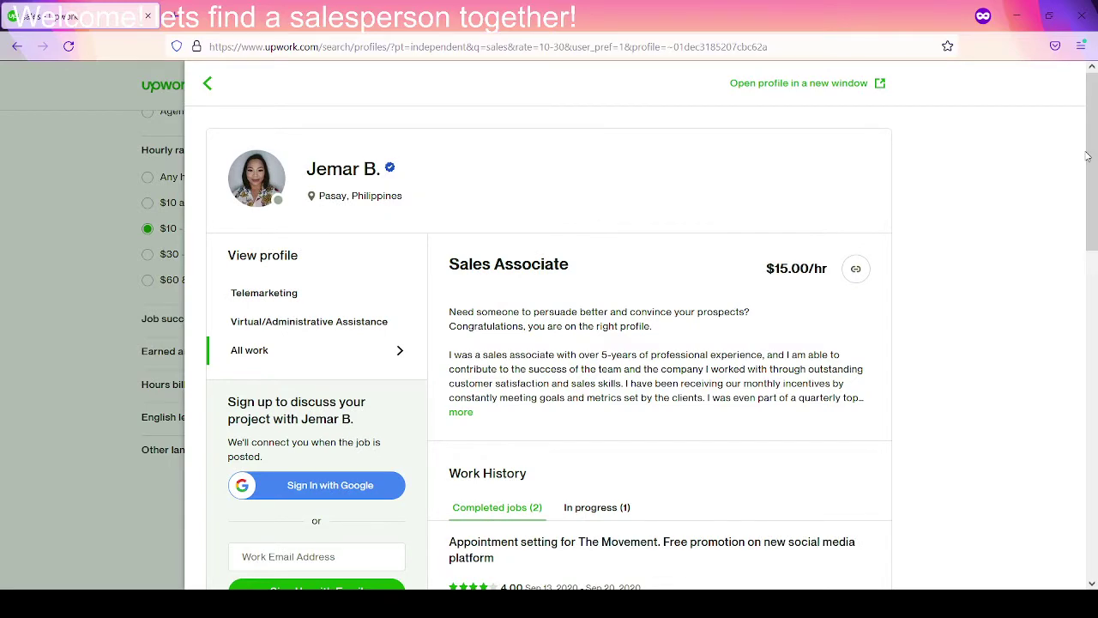
# Step: Close the profile panel and filter the results to $60 & above hourly rate
pyautogui.click(207, 85)
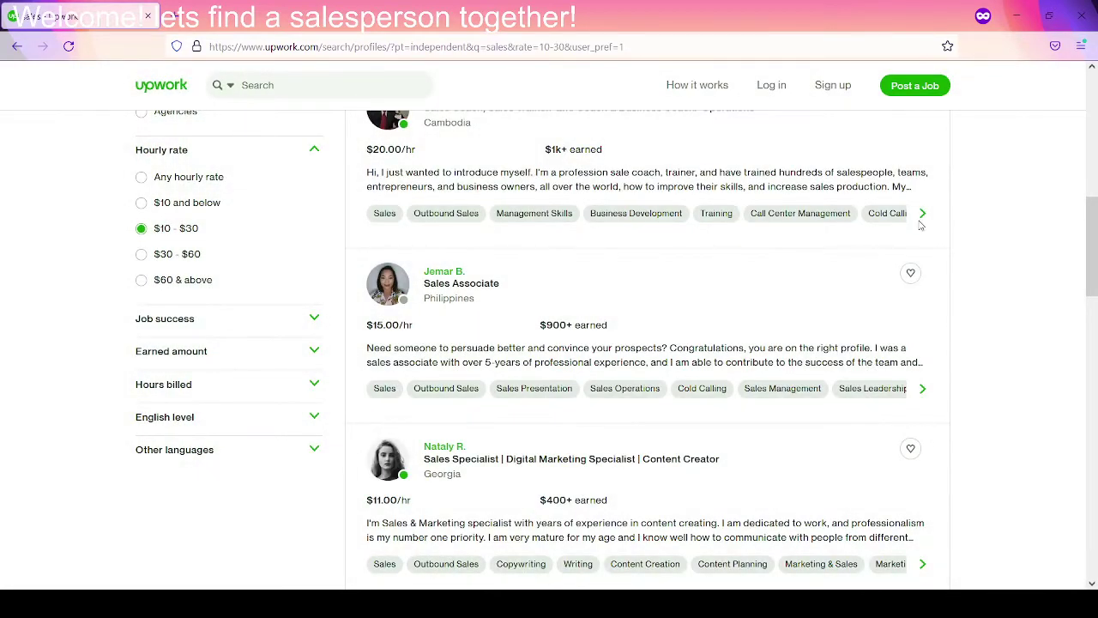
pyautogui.scroll(-1, 1094, 238)
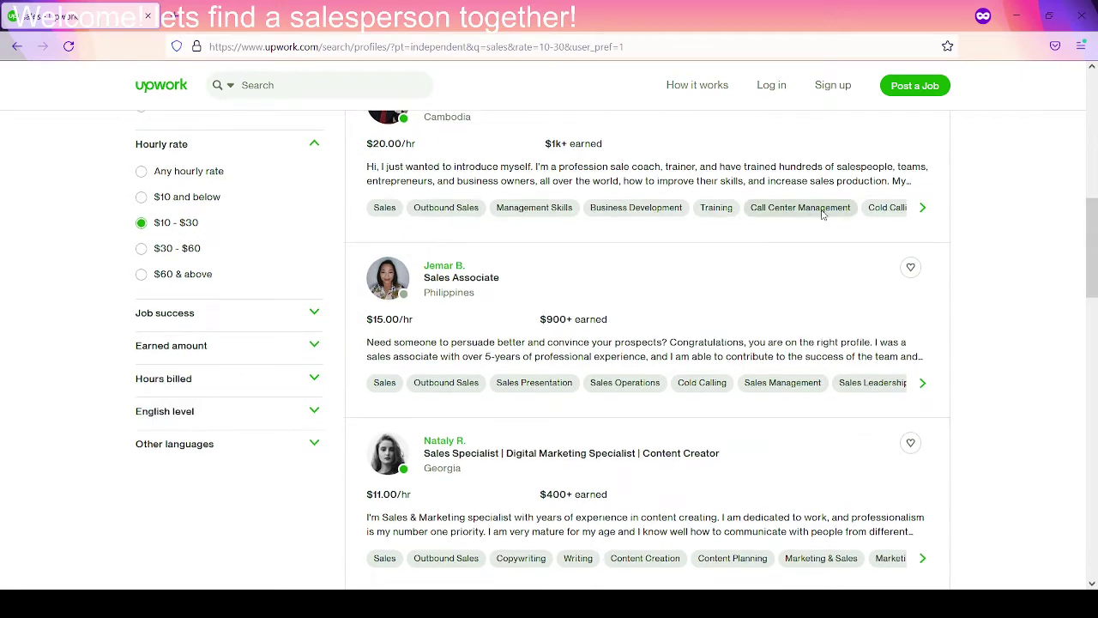
pyautogui.click(191, 276)
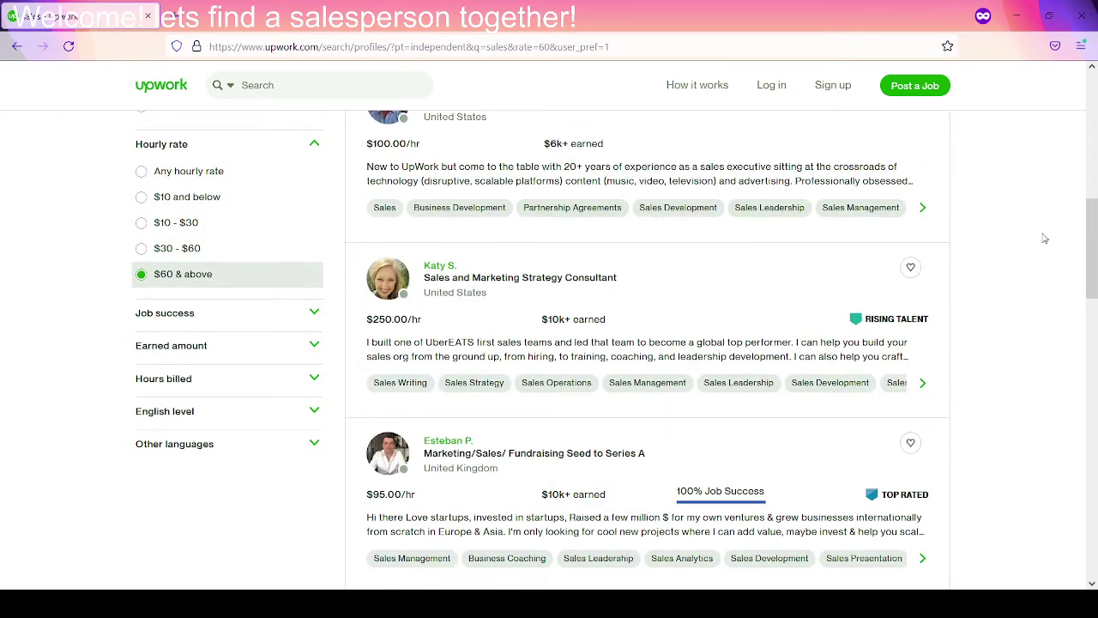
pyautogui.moveTo(1096, 257)
pyautogui.mouseDown()
pyautogui.moveTo(1096, 245)
pyautogui.moveTo(1096, 262)
pyautogui.mouseUp()
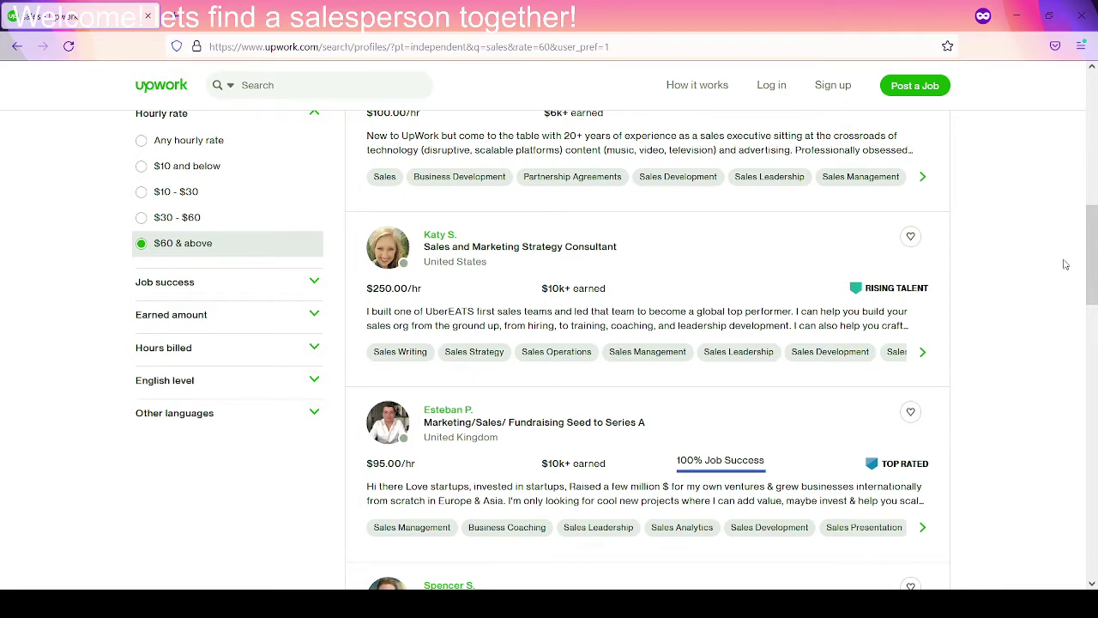
pyautogui.moveTo(1095, 264); pyautogui.dragTo(1082, 226)
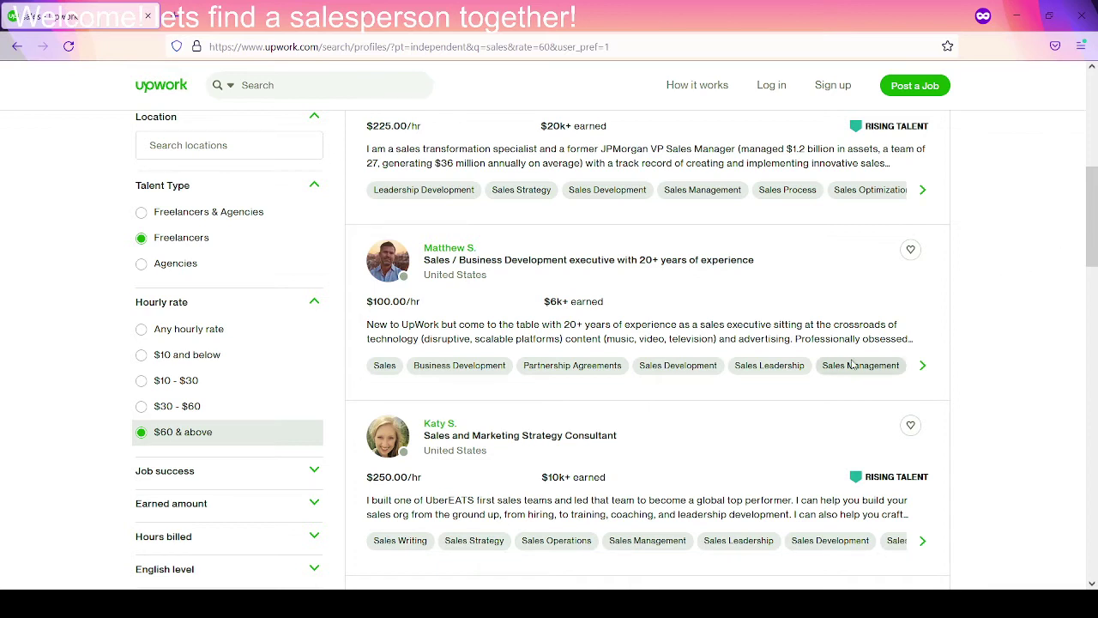
# Step: Set the Hourly rate filter back to Any hourly rate
pyautogui.click(244, 337)
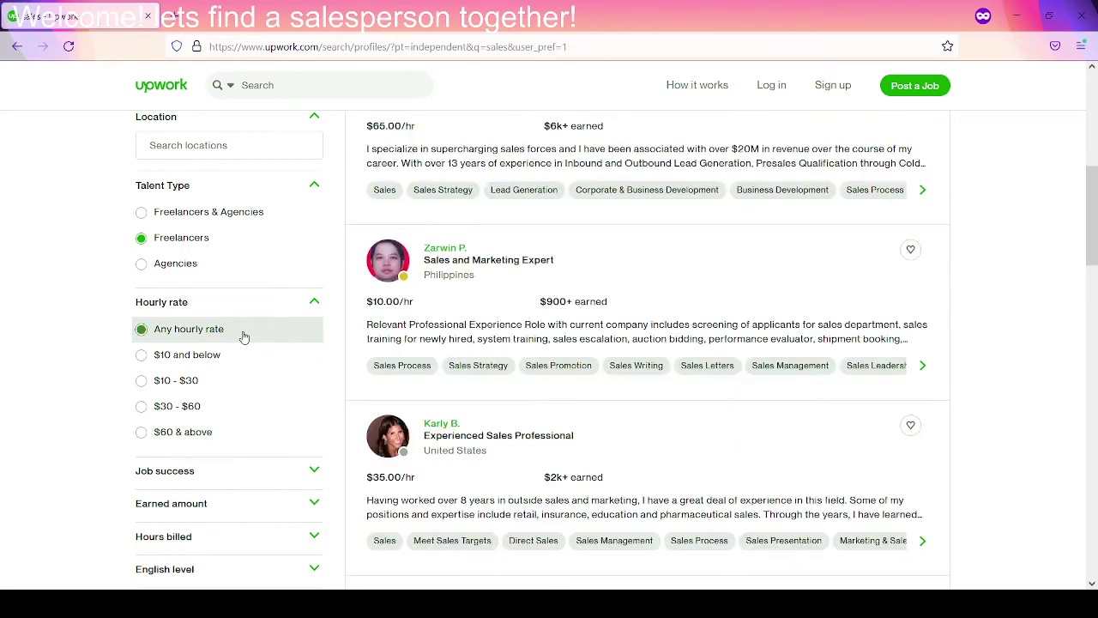
# Step: Start posting a new job and sign up with a Google account
pyautogui.click(933, 87)
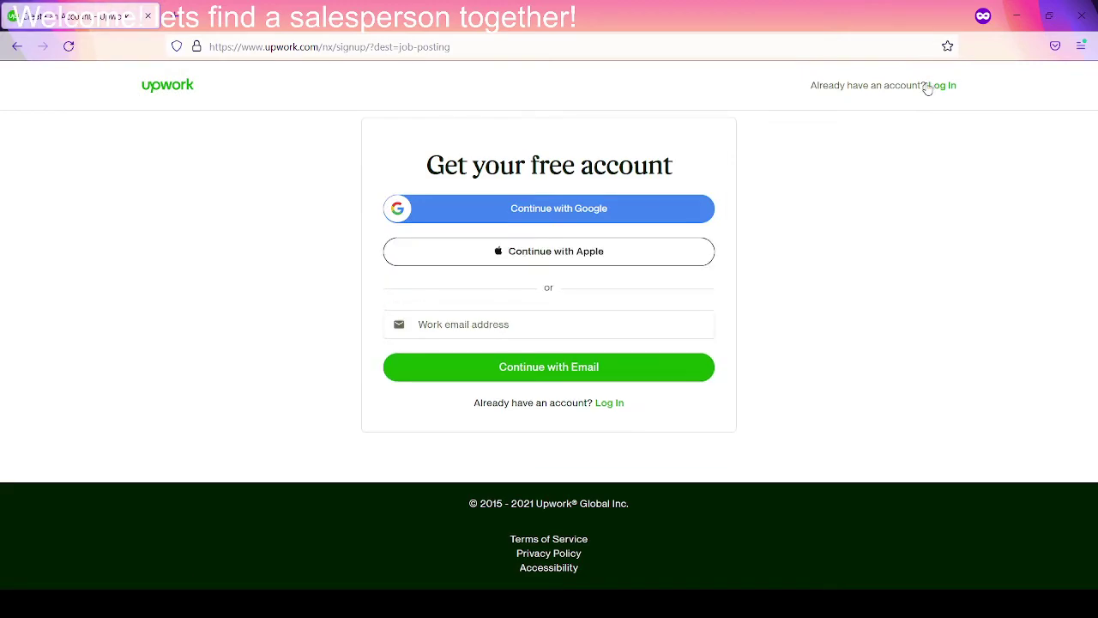
pyautogui.click(524, 212)
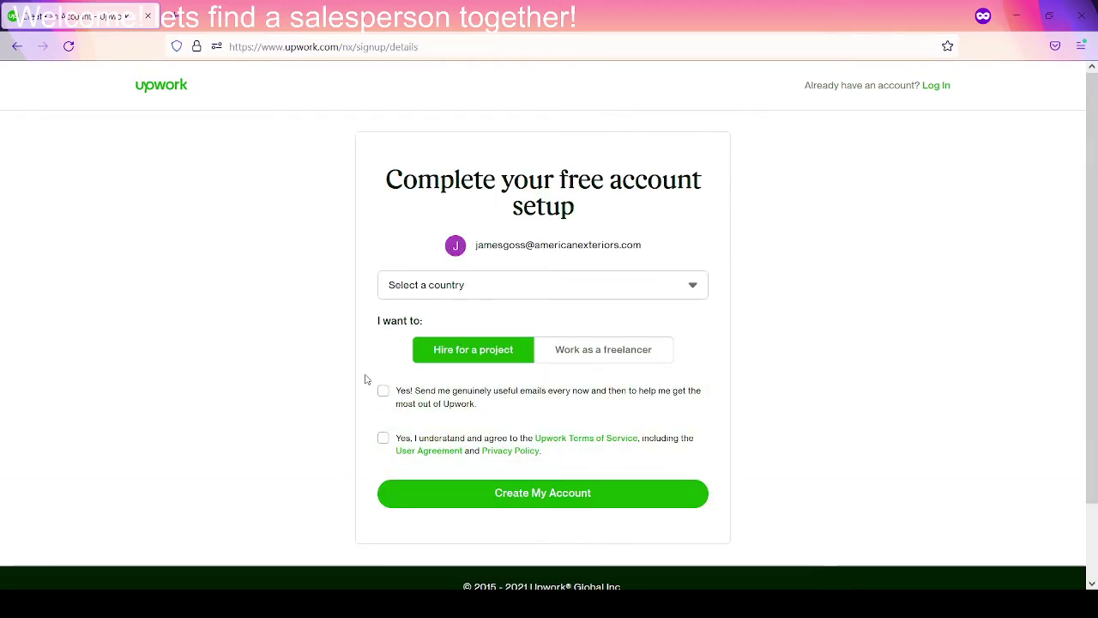
# Step: Choose United States as the country, accept the Terms of Service, and create the account
pyautogui.click(513, 284)
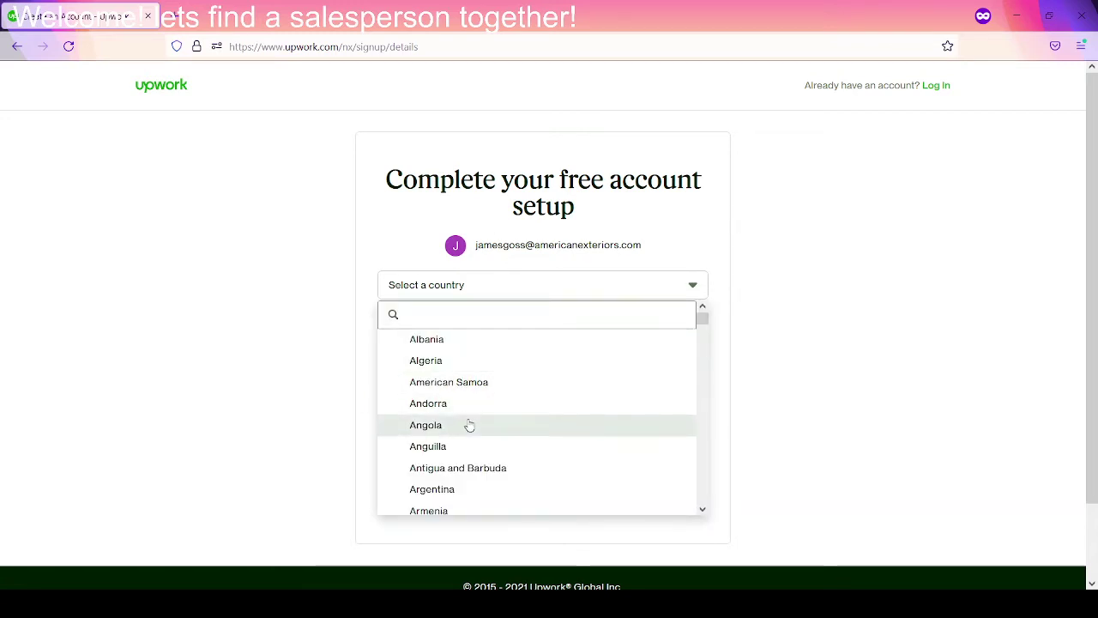
pyautogui.write('AMER')
pyautogui.press('BackSpace')
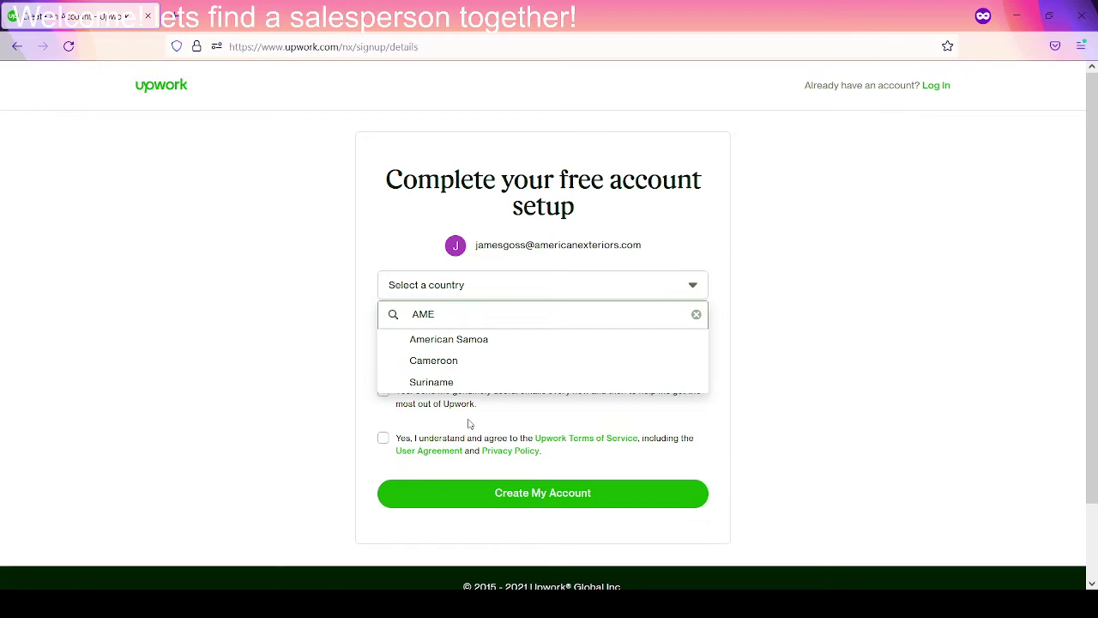
pyautogui.press('BackSpace')
pyautogui.press('BackSpace')
pyautogui.press('BackSpace')
pyautogui.write('UNI')
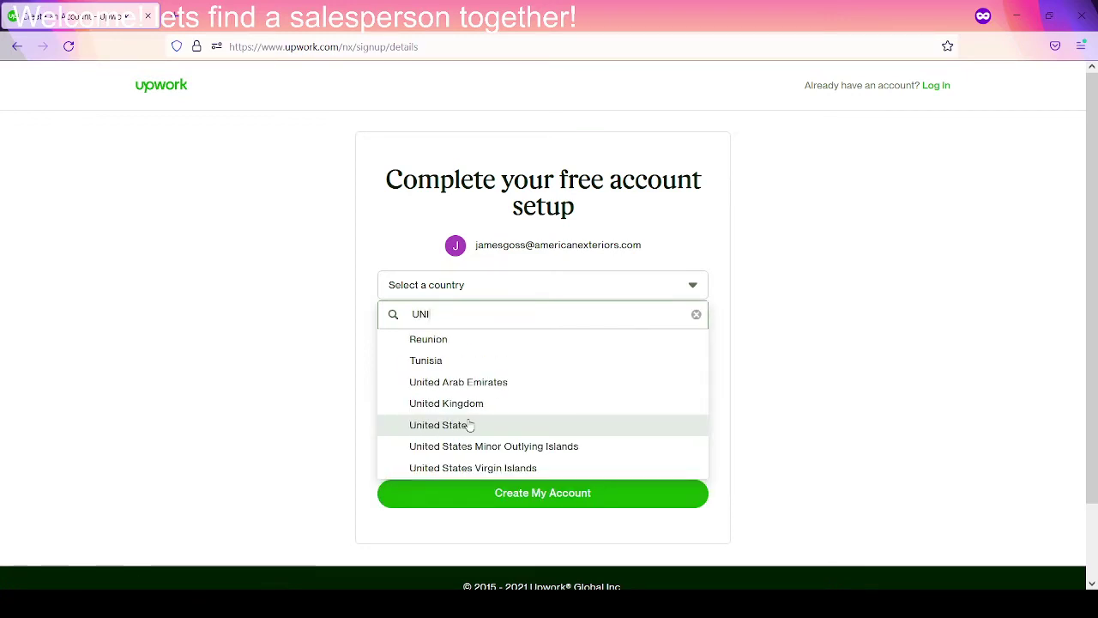
pyautogui.click(470, 425)
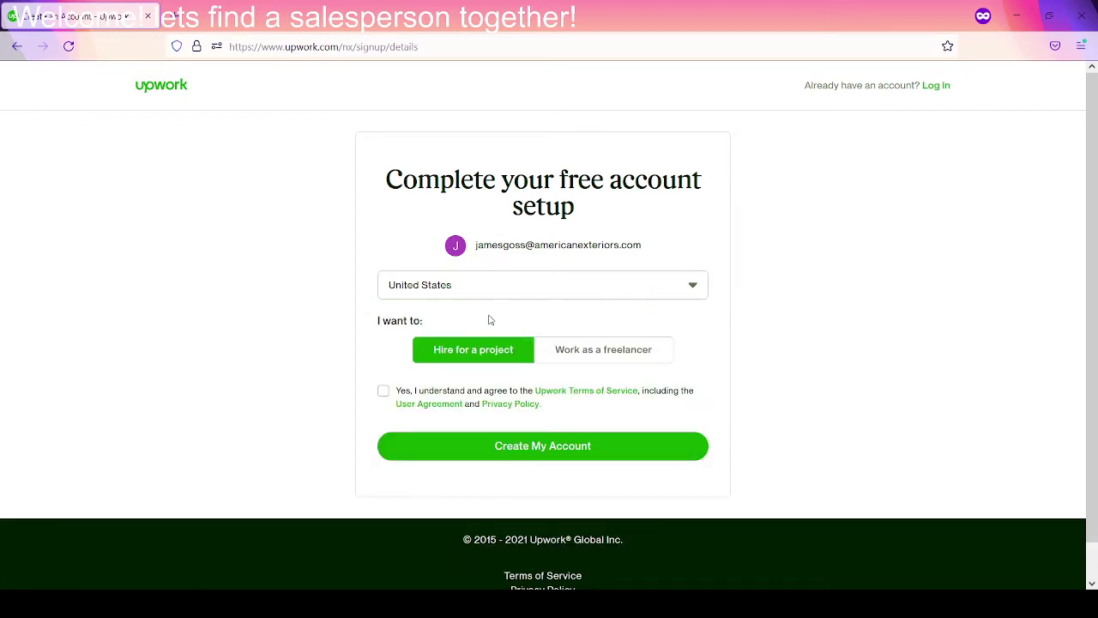
pyautogui.click(382, 392)
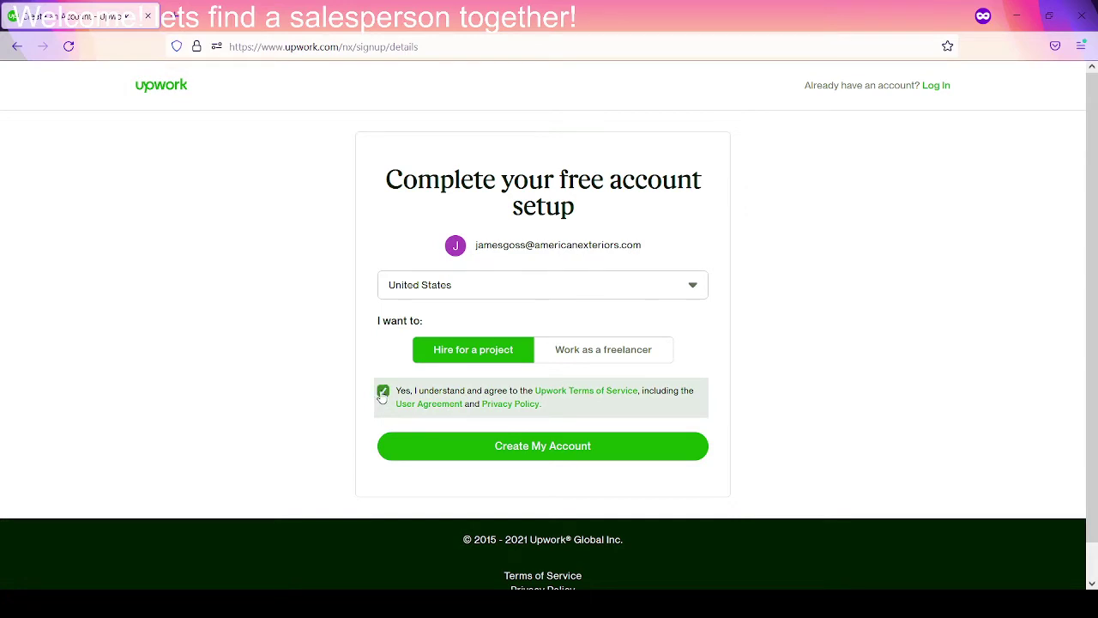
pyautogui.click(496, 448)
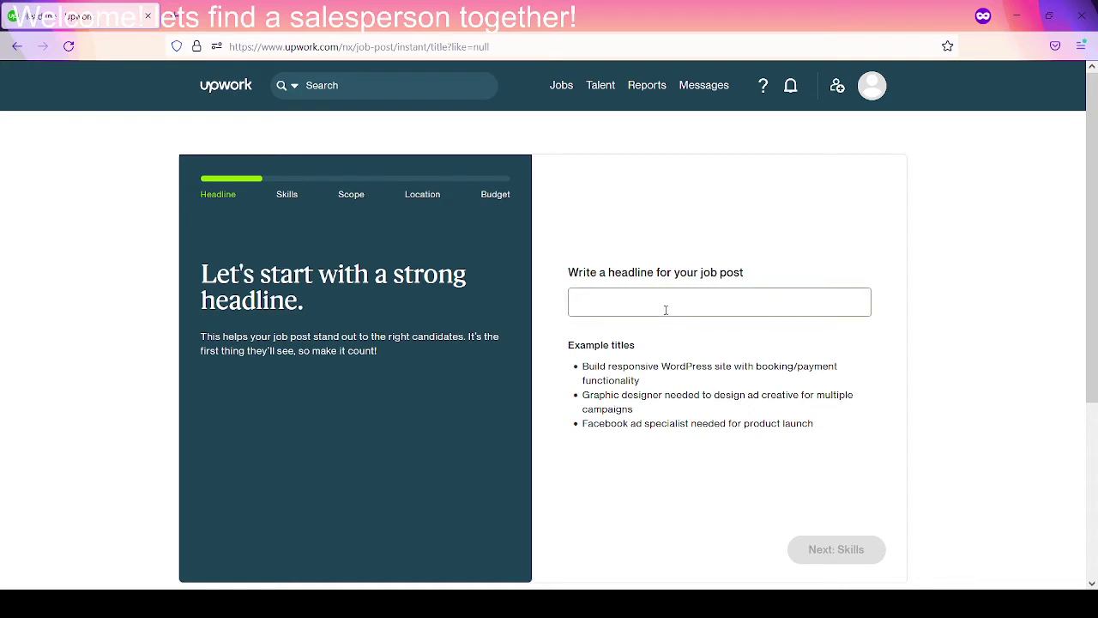
# Step: Enter the headline 'Need a remote sales staff member for load generation' and continue to Skills
pyautogui.write('nEE')
pyautogui.press('BackSpace')
pyautogui.press('BackSpace')
pyautogui.press('BackSpace')
pyautogui.write('N')
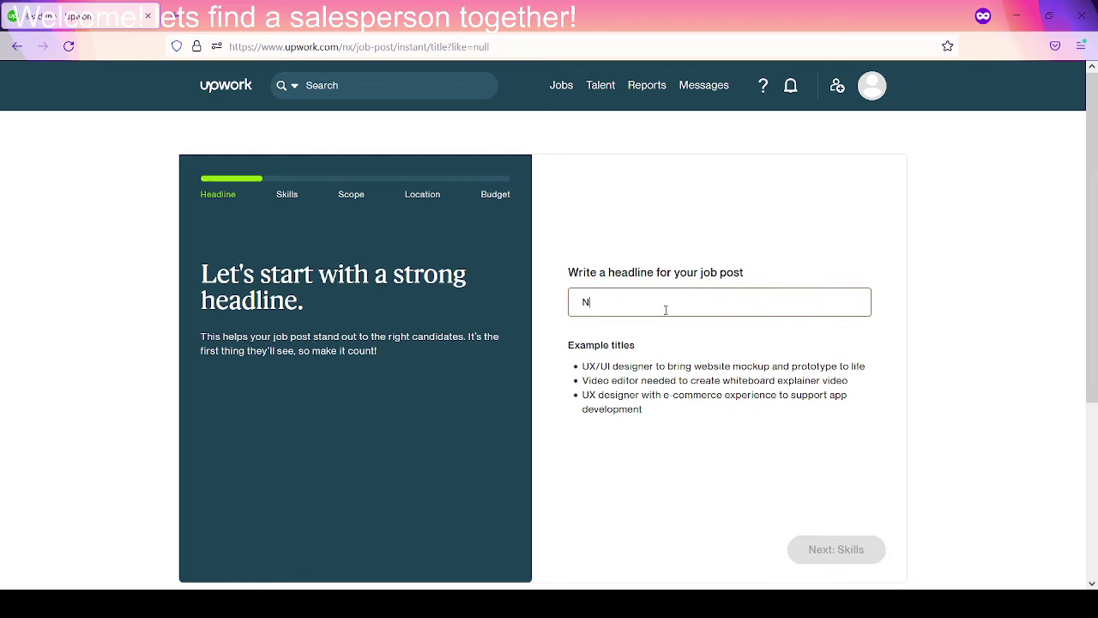
pyautogui.write('eed ')
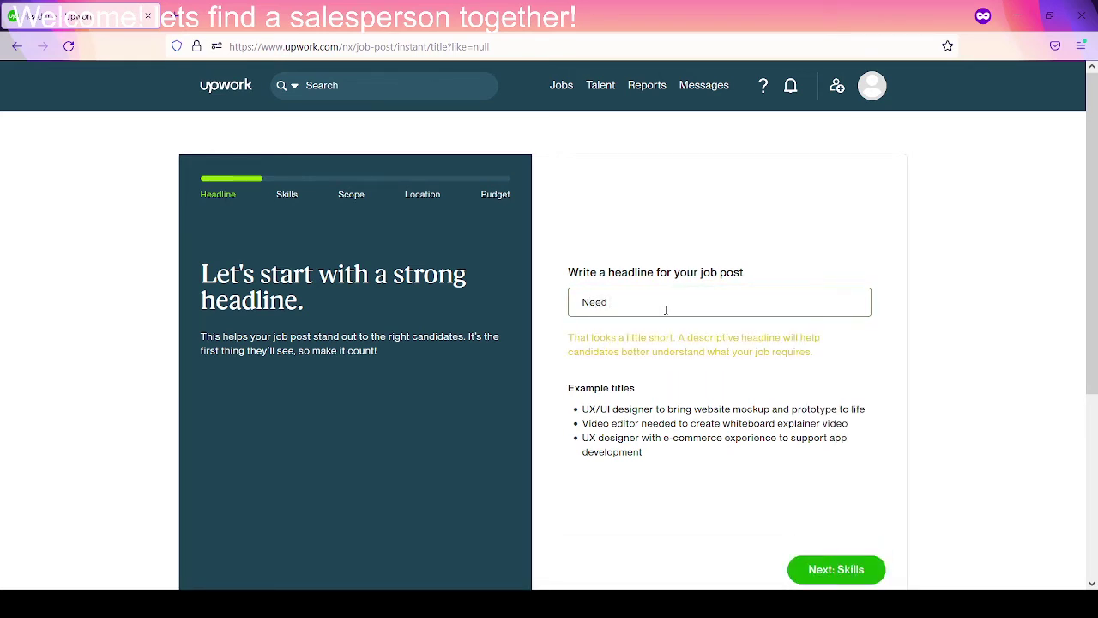
pyautogui.write('a remote sa')
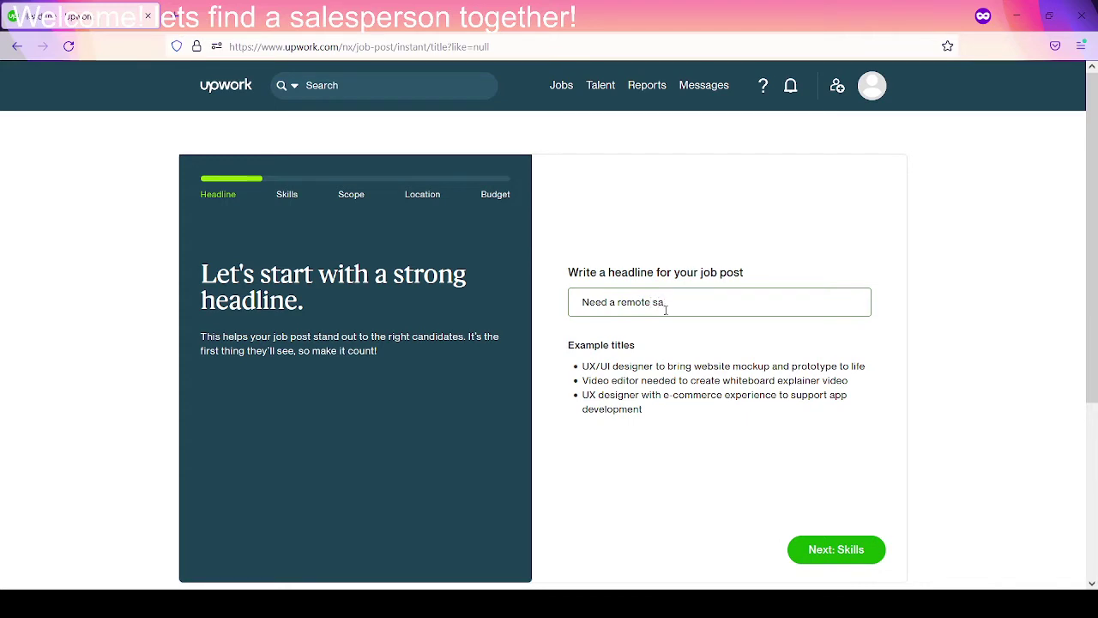
pyautogui.write('les ')
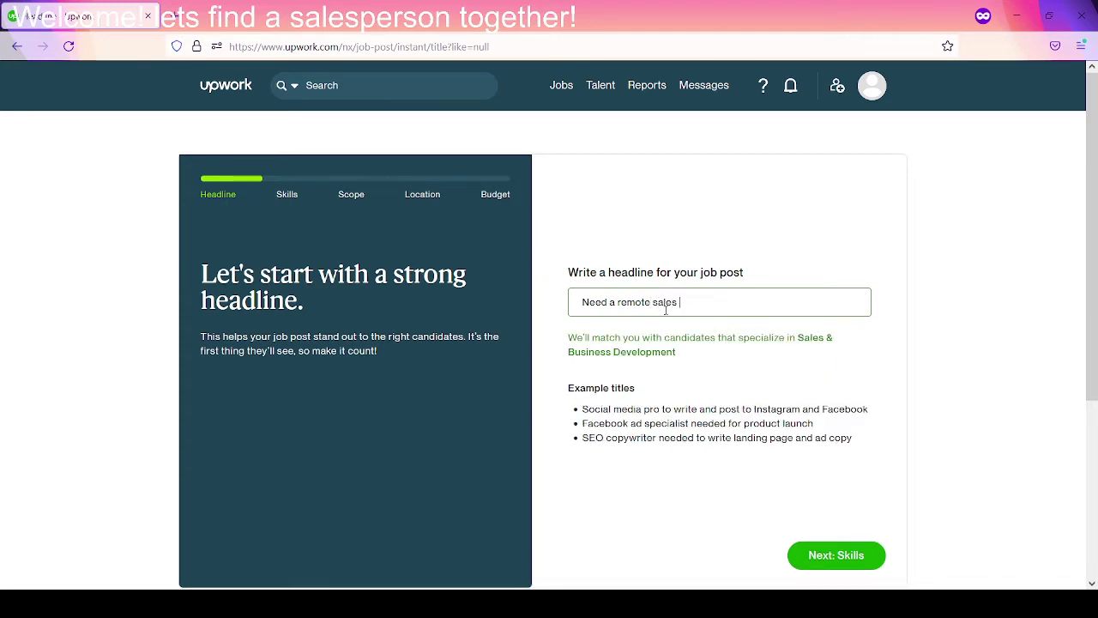
pyautogui.write('staff')
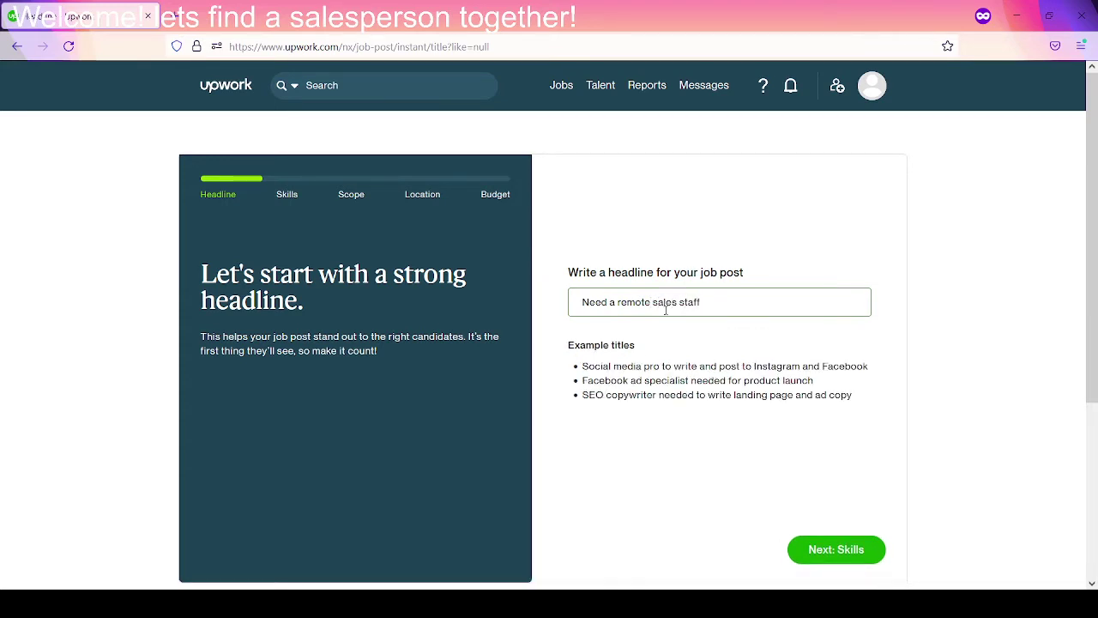
pyautogui.write(' member')
pyautogui.press('BackSpace')
pyautogui.press('BackSpace')
pyautogui.press('BackSpace')
pyautogui.write('ber g')
pyautogui.press('BackSpace')
pyautogui.write('for load geno')
pyautogui.write('ration')
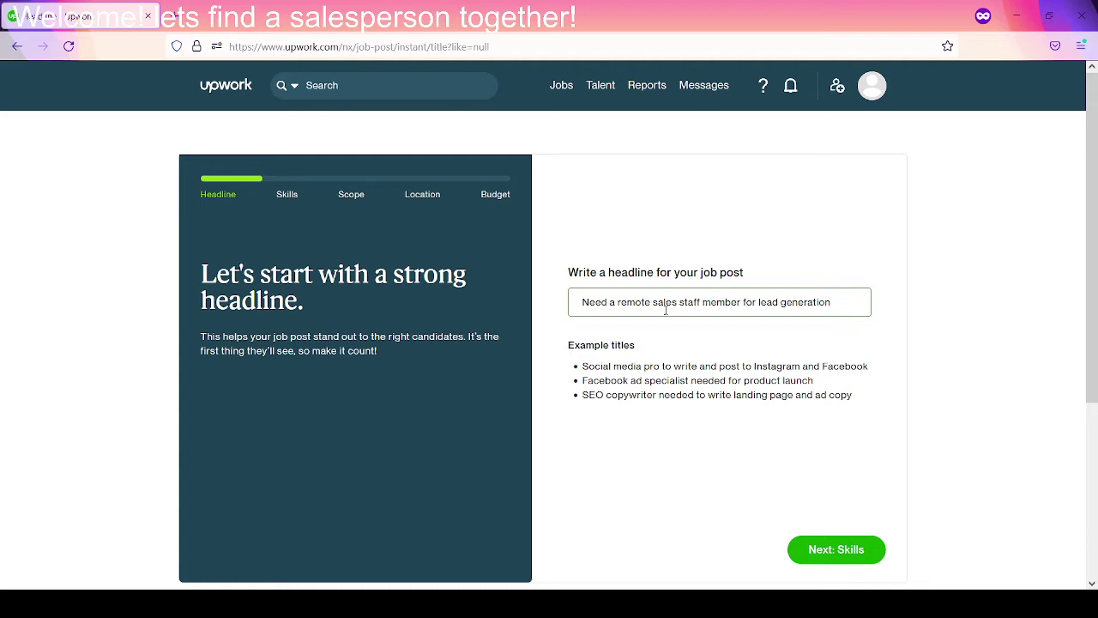
pyautogui.moveTo(1090, 300); pyautogui.dragTo(1090, 361)
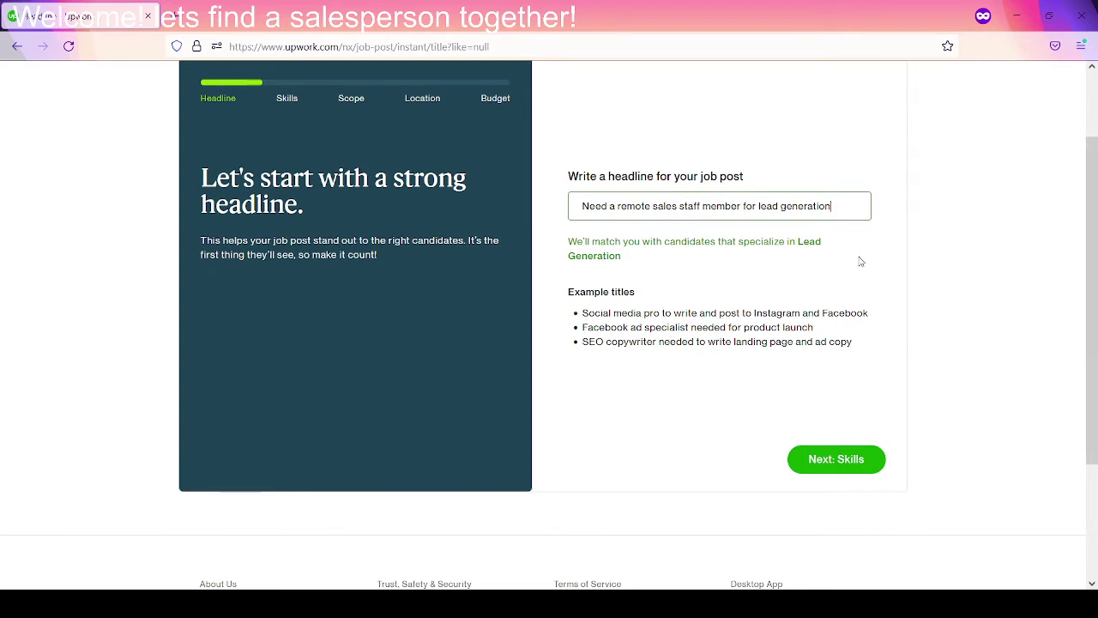
pyautogui.click(876, 468)
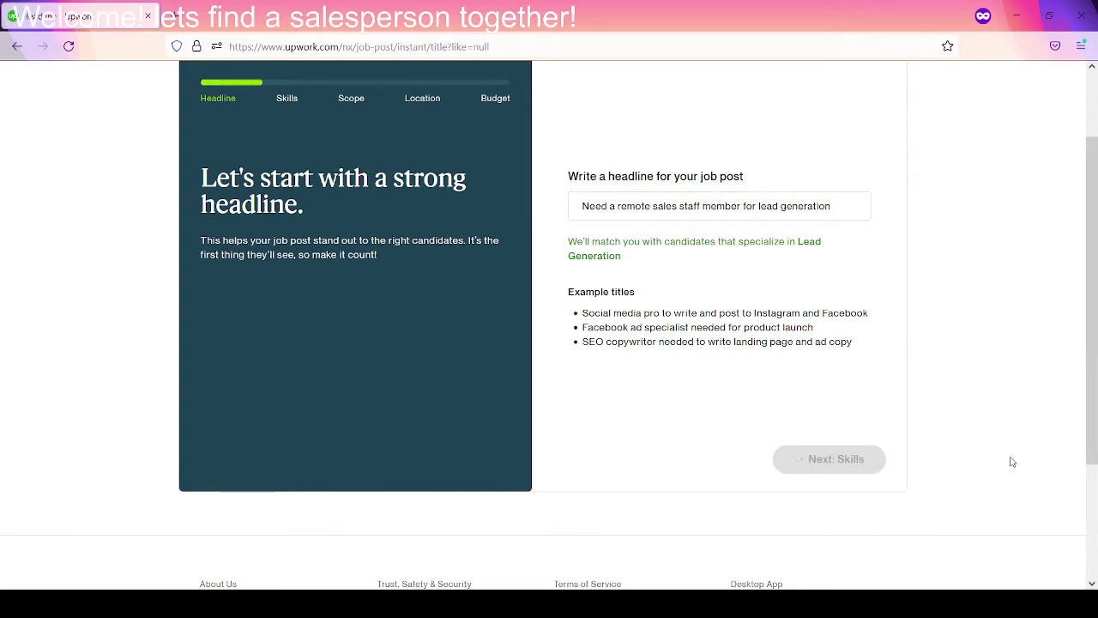
# Step: Add Lead Generation, Sales, Cold Calling, Outbound Sales, Telemarketing and Interpersonal Skills as skills
pyautogui.click(629, 304)
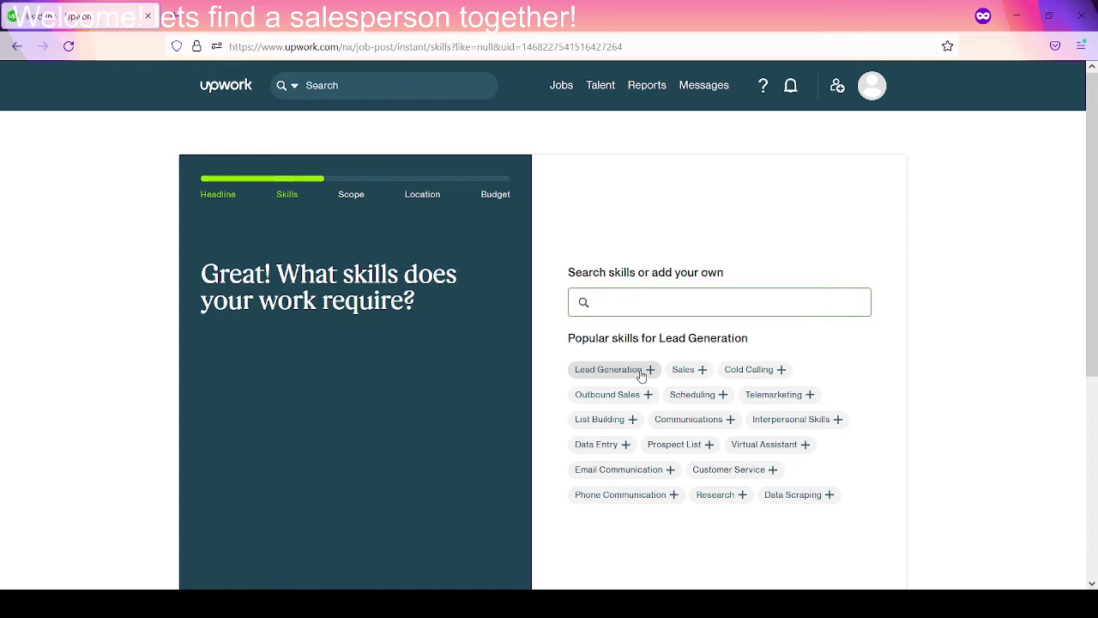
pyautogui.click(638, 377)
pyautogui.click(591, 439)
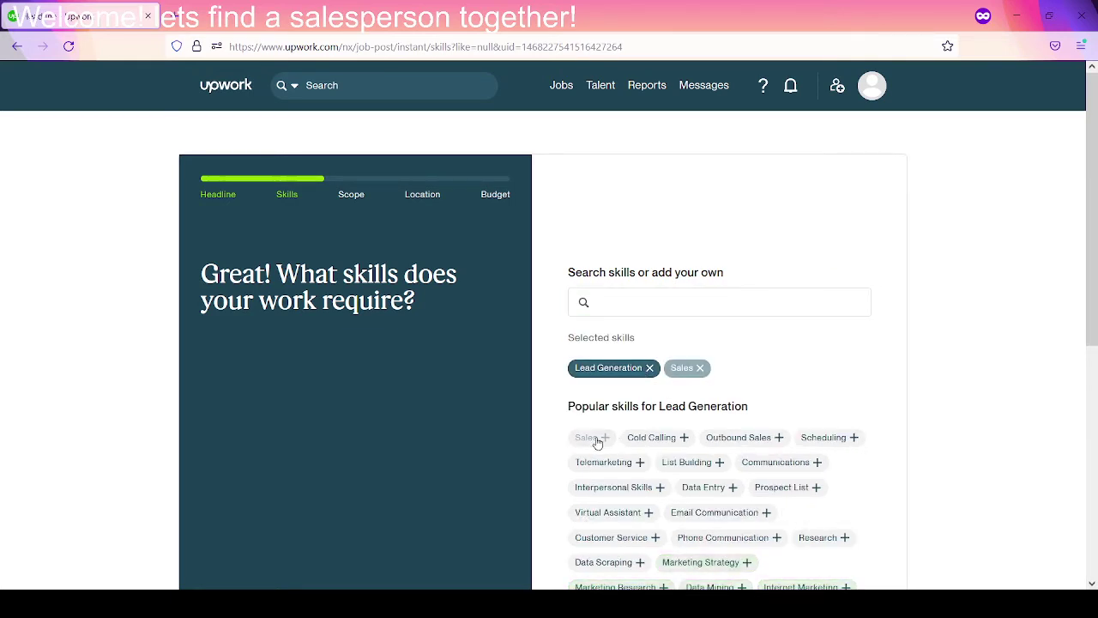
pyautogui.click(632, 439)
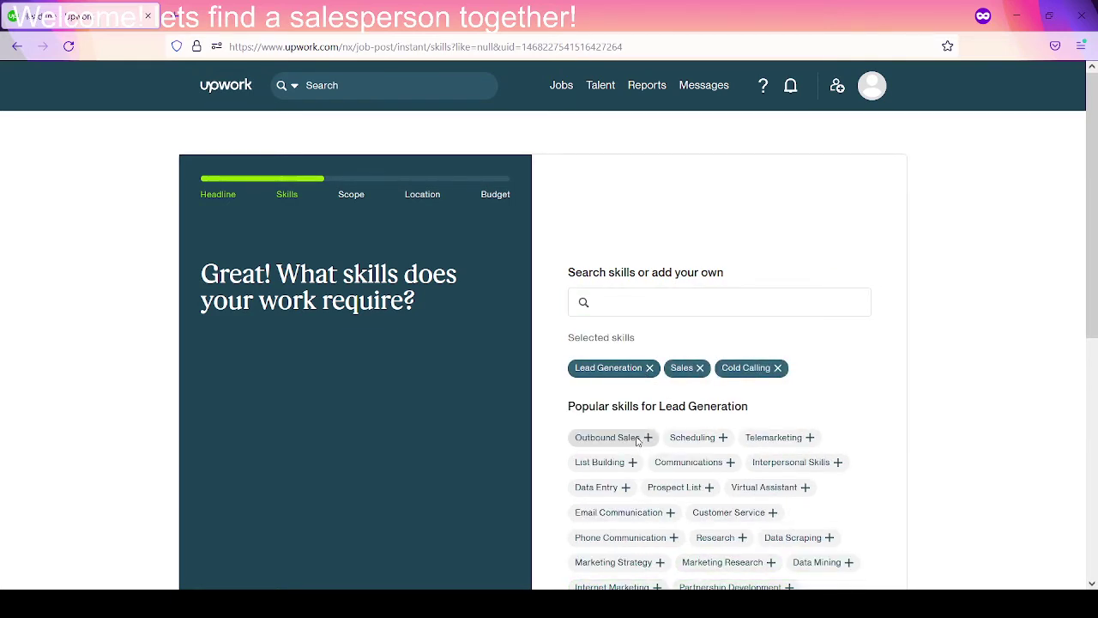
pyautogui.click(636, 441)
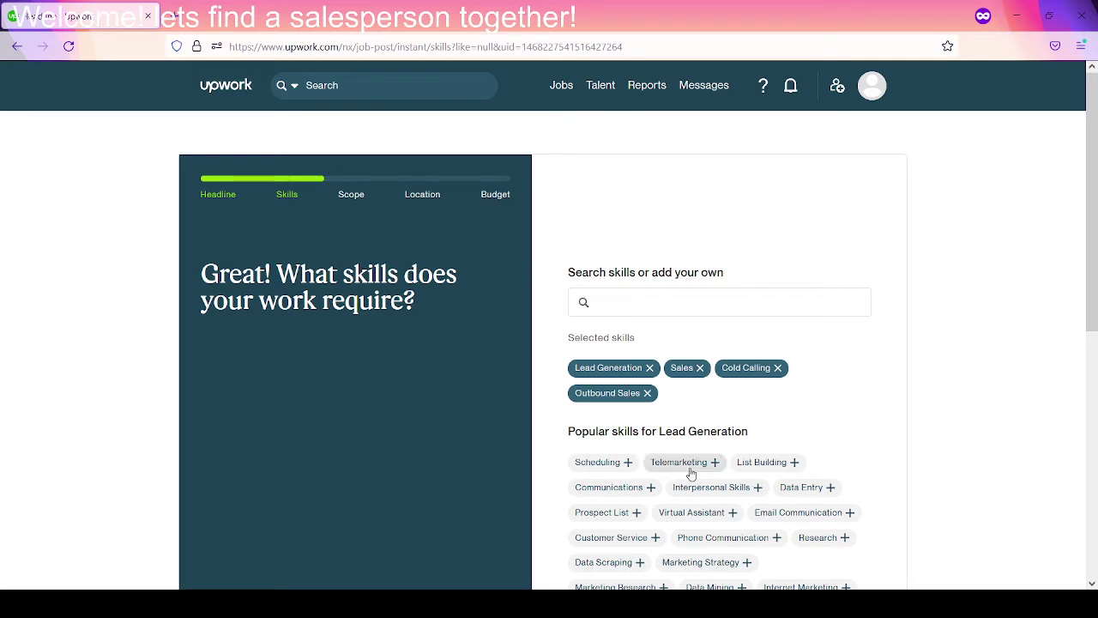
pyautogui.click(691, 465)
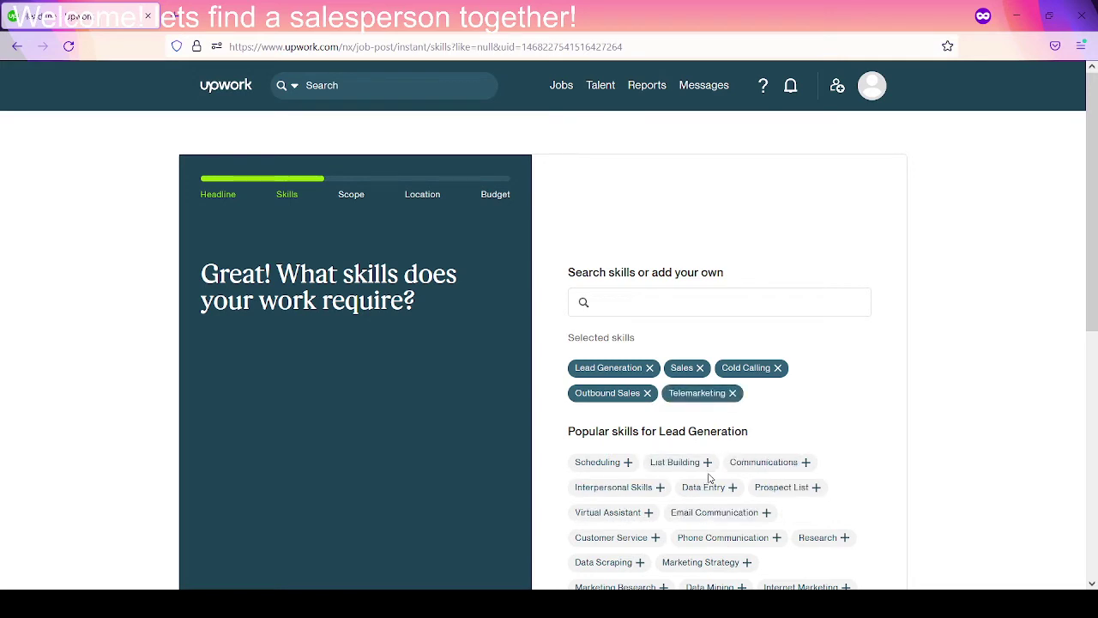
pyautogui.click(617, 487)
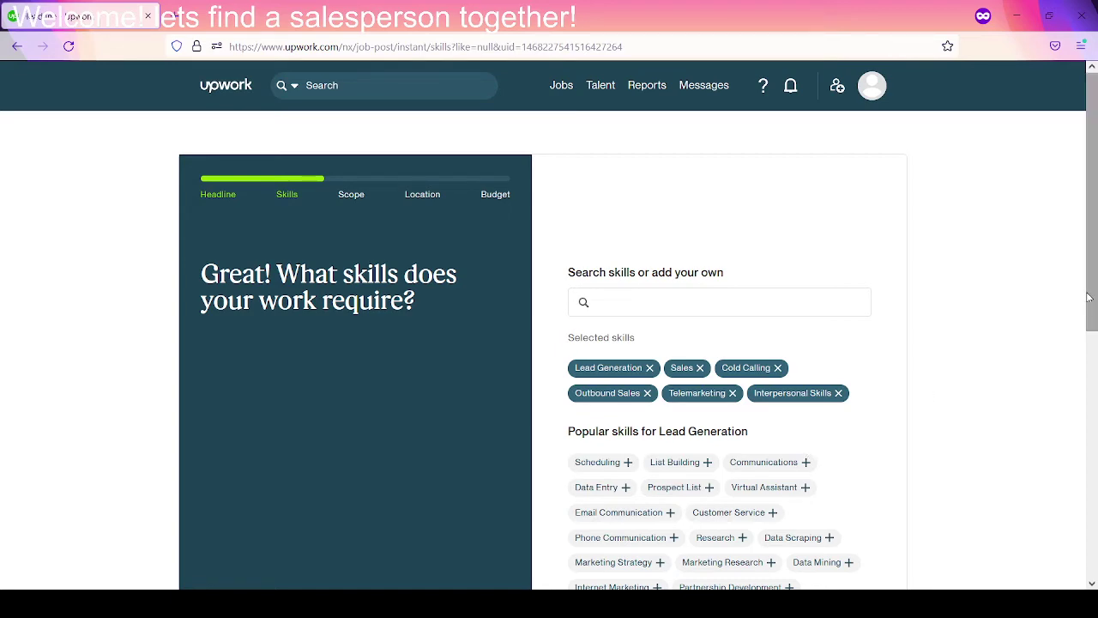
# Step: Add Communications, Prospect List, Marketing Strategy, Research and Web Research, then continue to Scope
pyautogui.moveTo(1090, 298); pyautogui.dragTo(1092, 345)
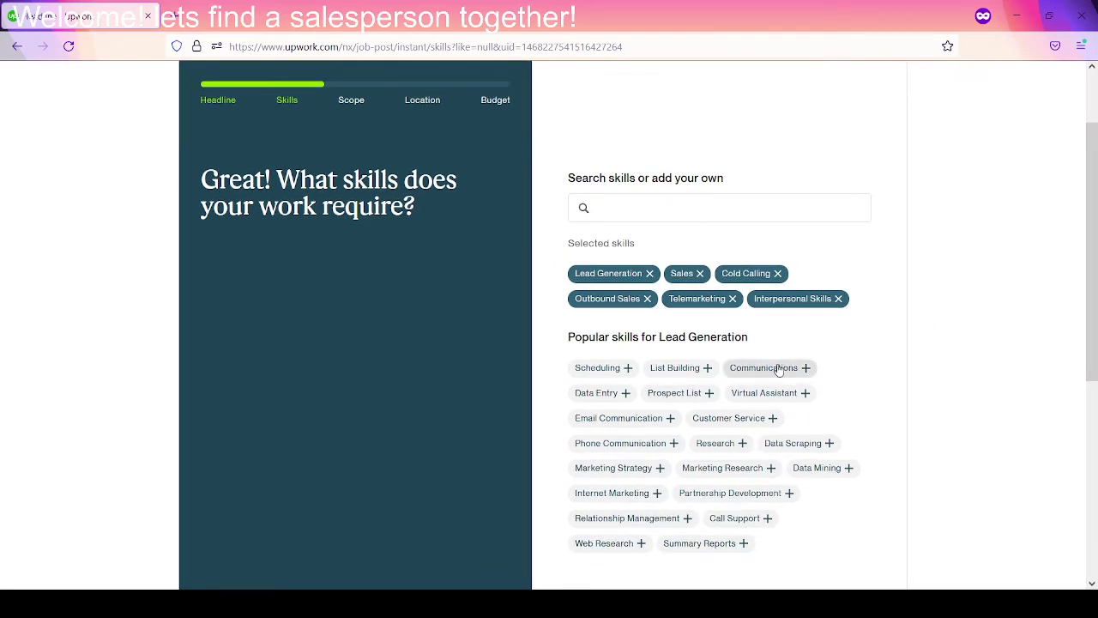
pyautogui.click(776, 370)
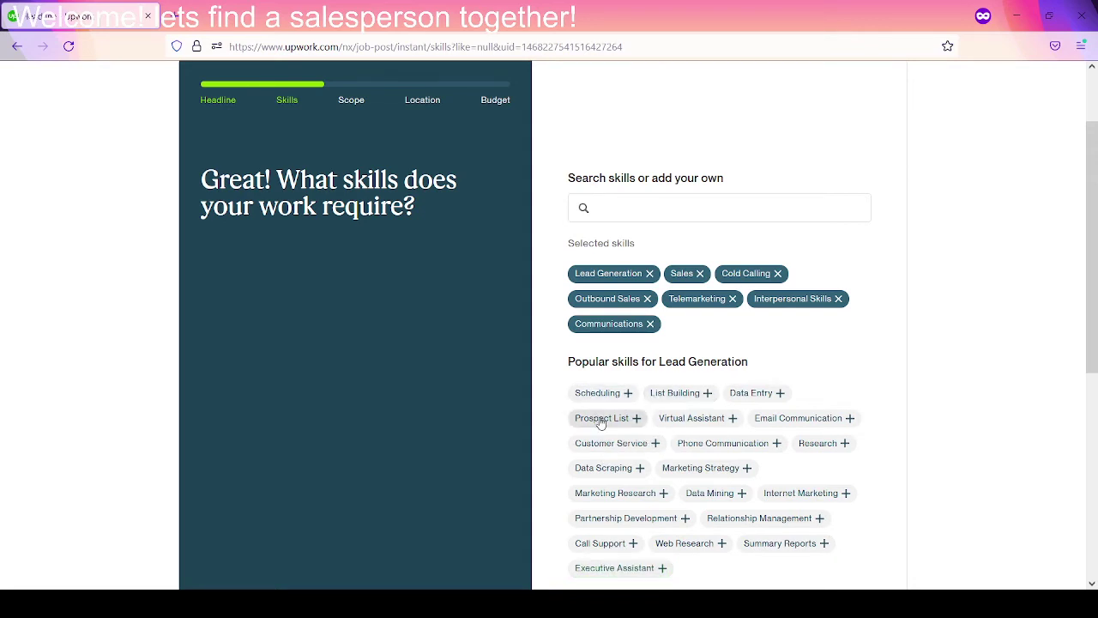
pyautogui.click(603, 424)
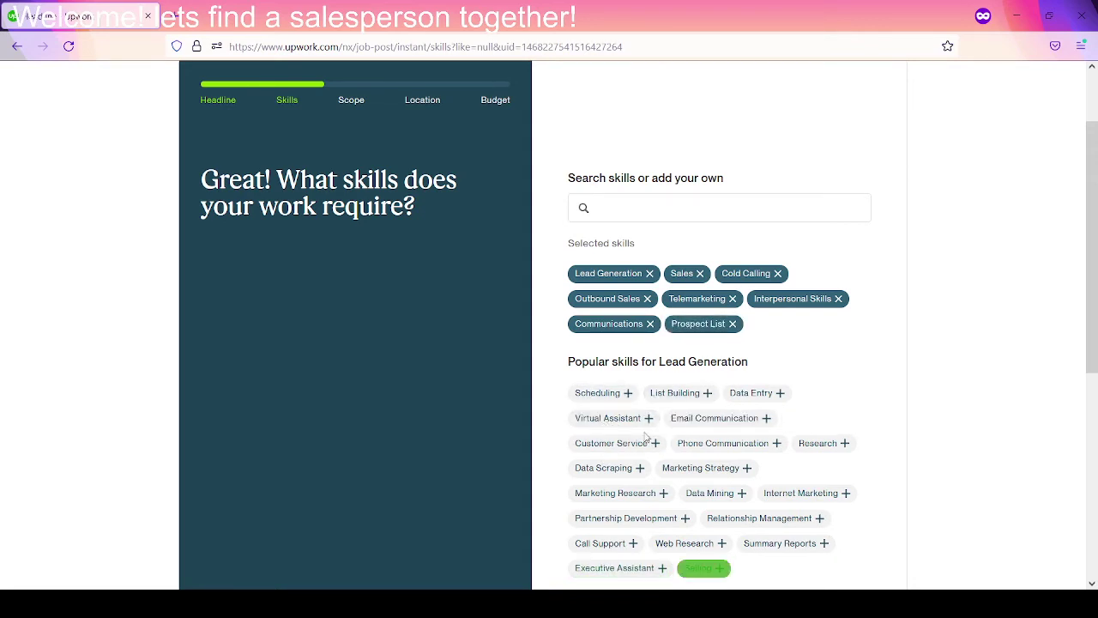
pyautogui.click(711, 467)
pyautogui.click(822, 445)
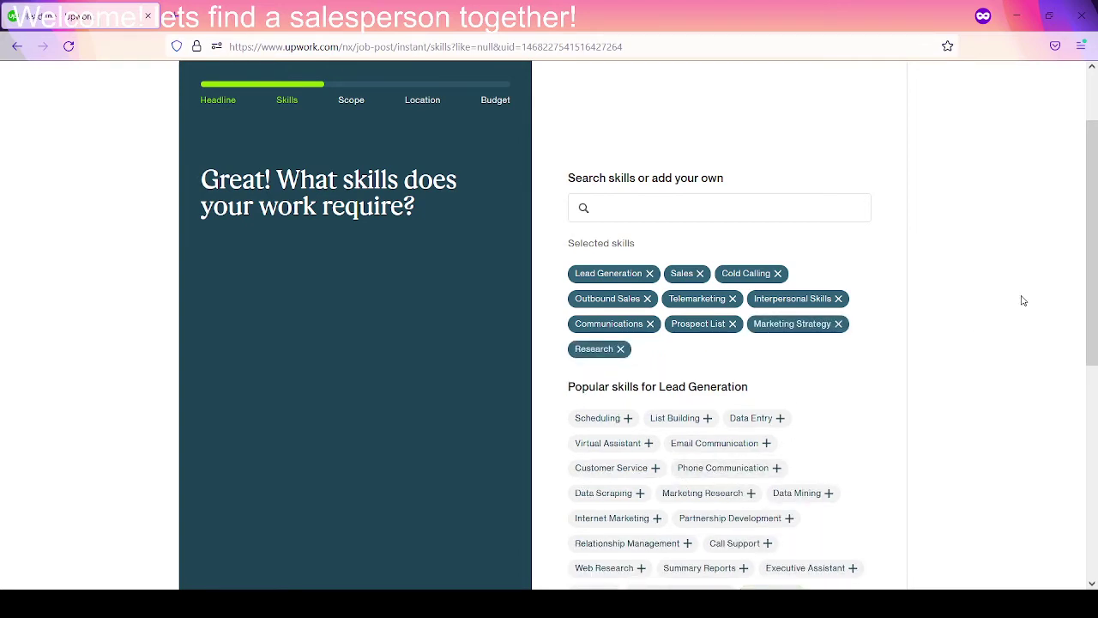
pyautogui.click(611, 569)
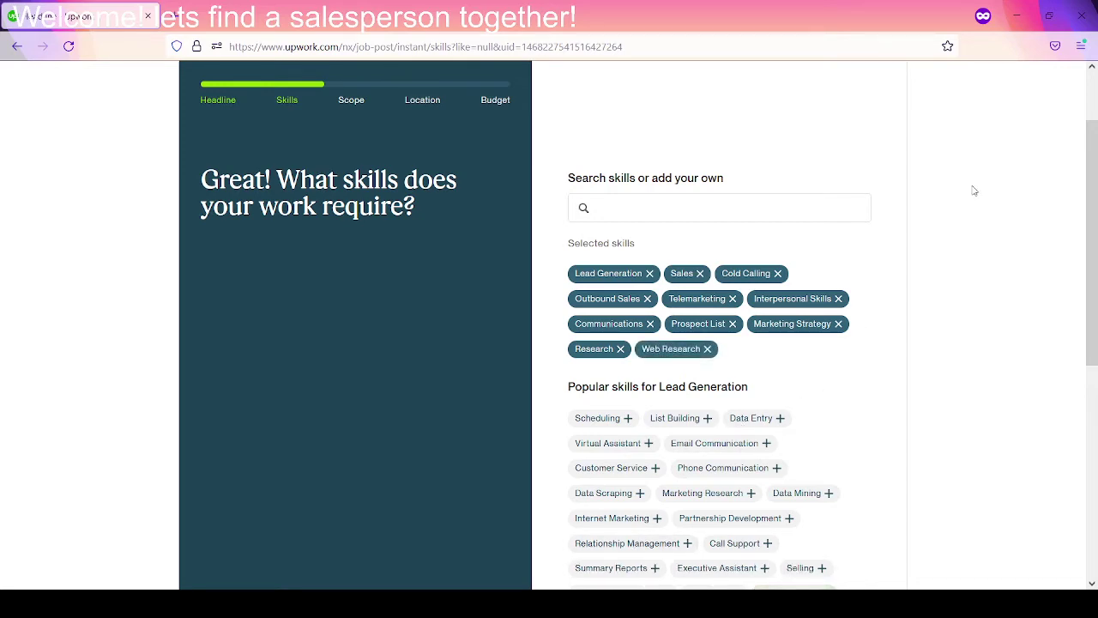
pyautogui.moveTo(1093, 193); pyautogui.dragTo(1093, 274)
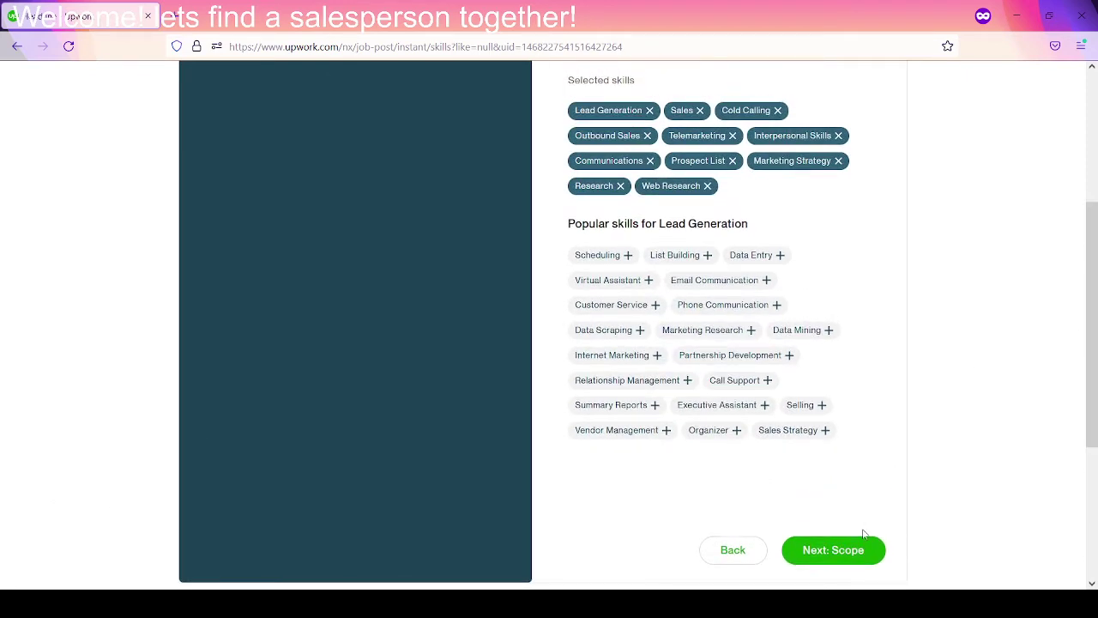
pyautogui.click(847, 550)
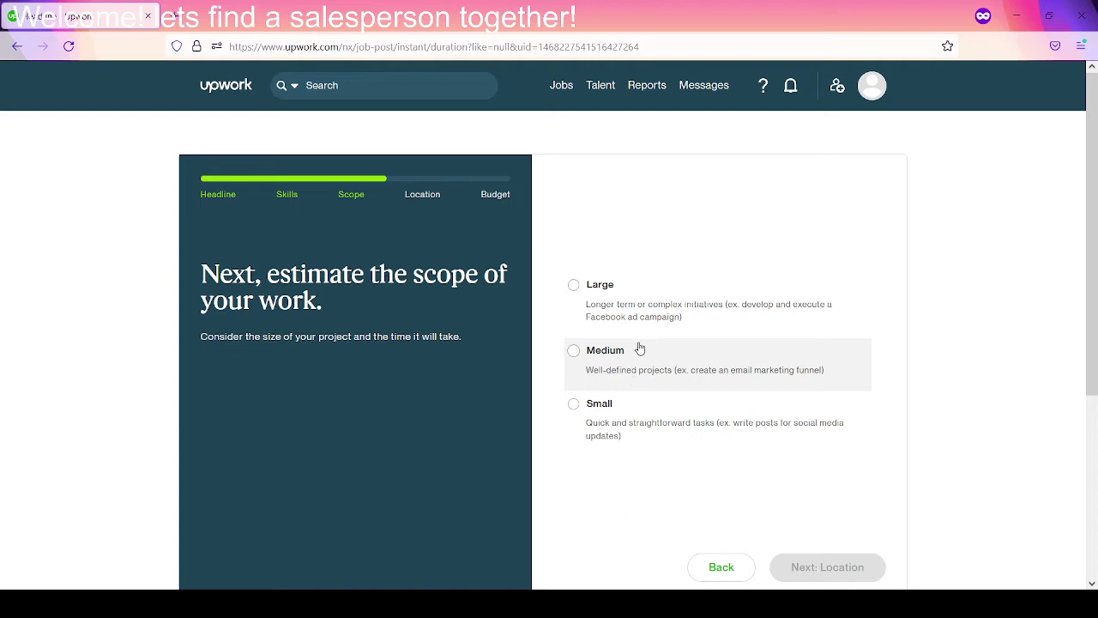
# Step: Pick Medium project size, More than 6 months duration and Intermediate experience level
pyautogui.click(639, 350)
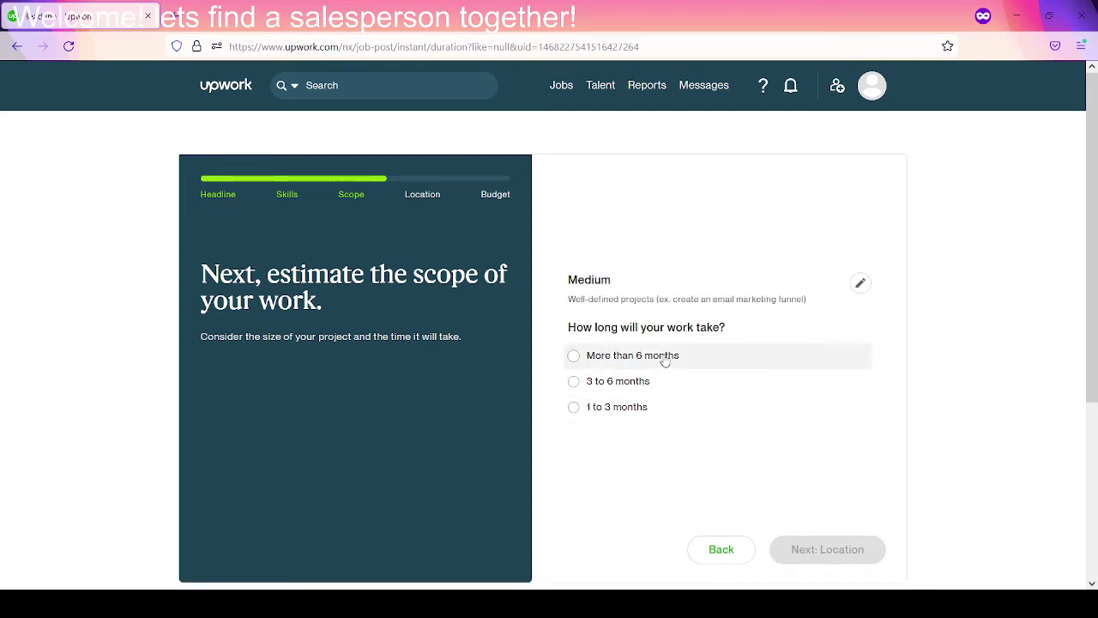
pyautogui.click(665, 359)
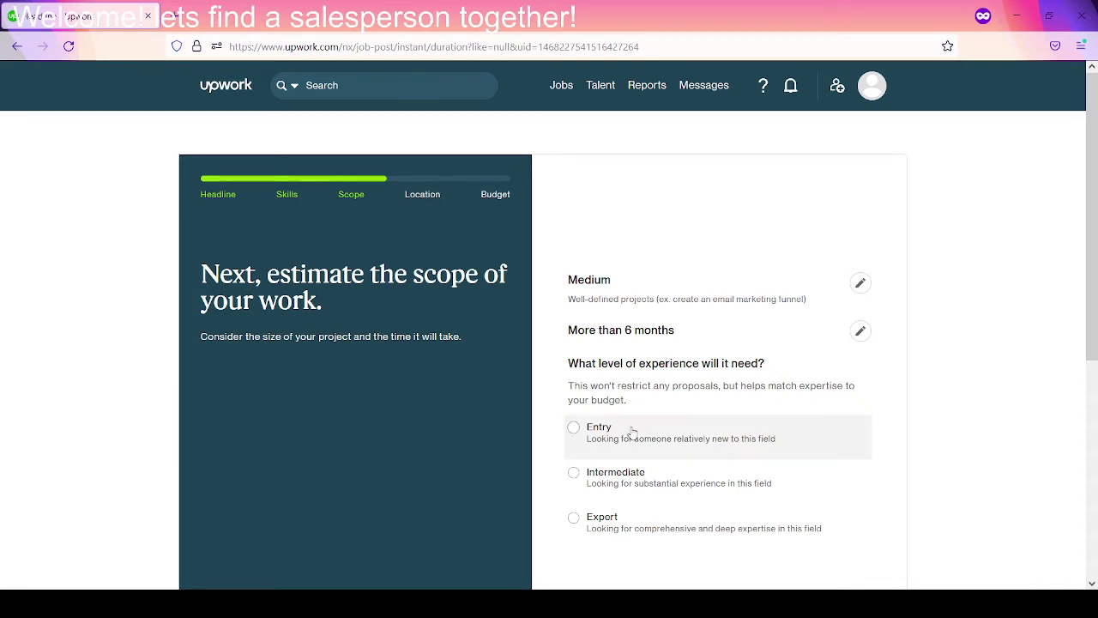
pyautogui.click(621, 483)
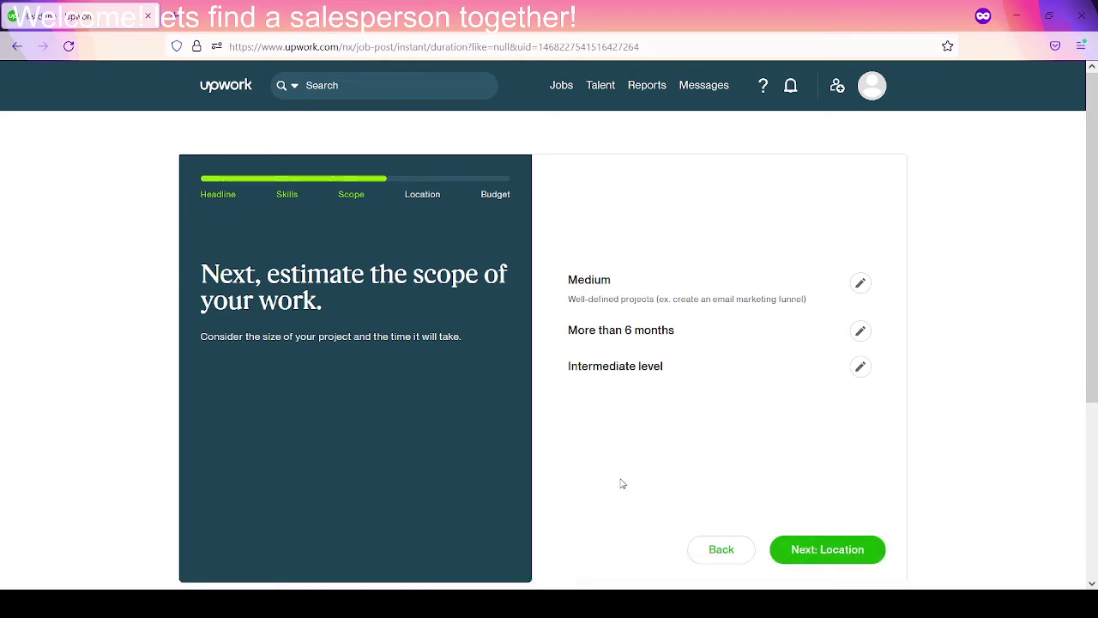
# Step: Choose Worldwide as the talent location and continue to the Budget step
pyautogui.click(831, 564)
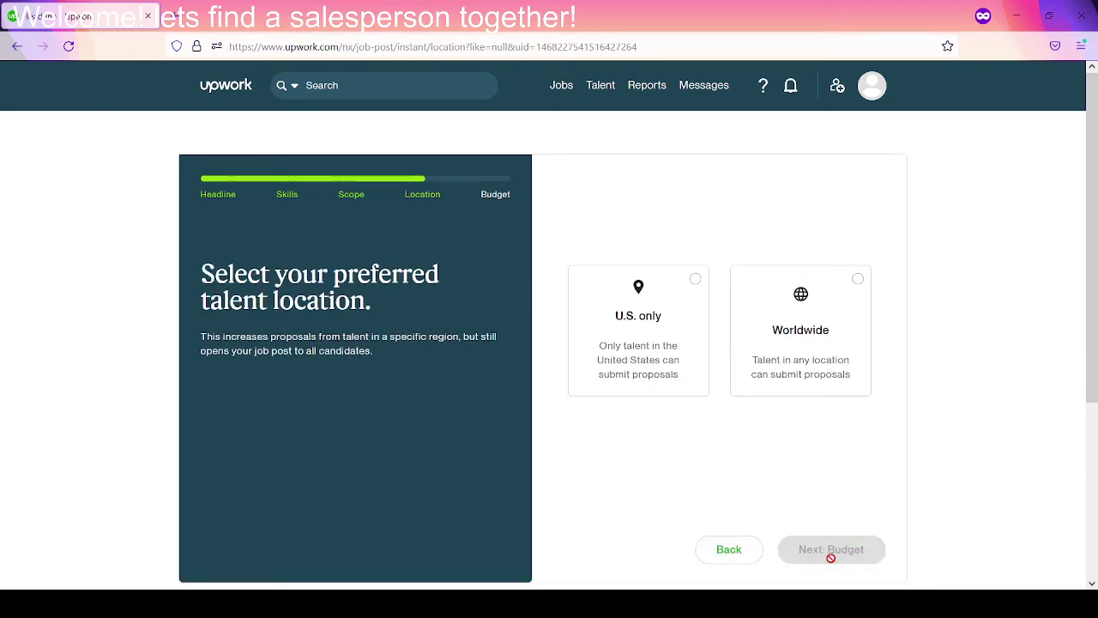
pyautogui.click(816, 348)
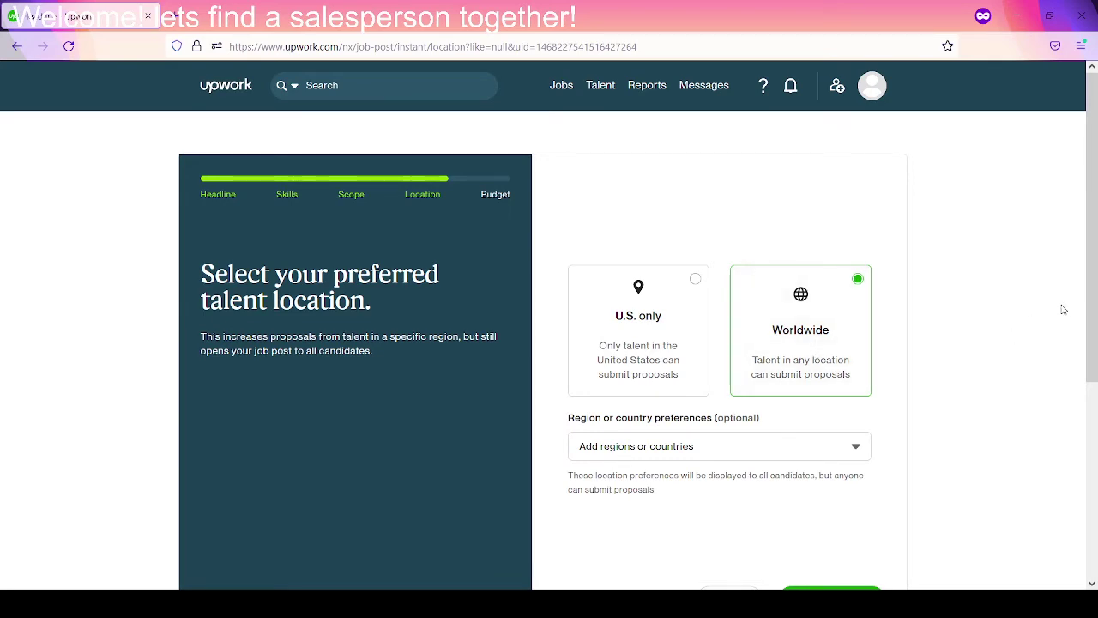
pyautogui.scroll(-1, 1085, 359)
pyautogui.scroll(-2, 1086, 359)
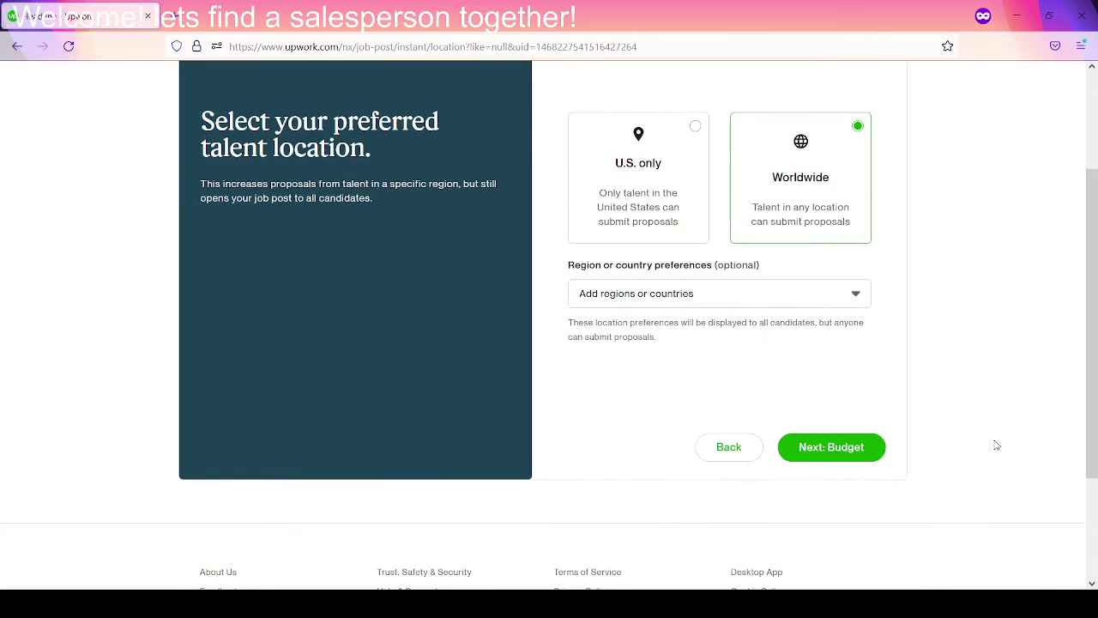
pyautogui.click(804, 453)
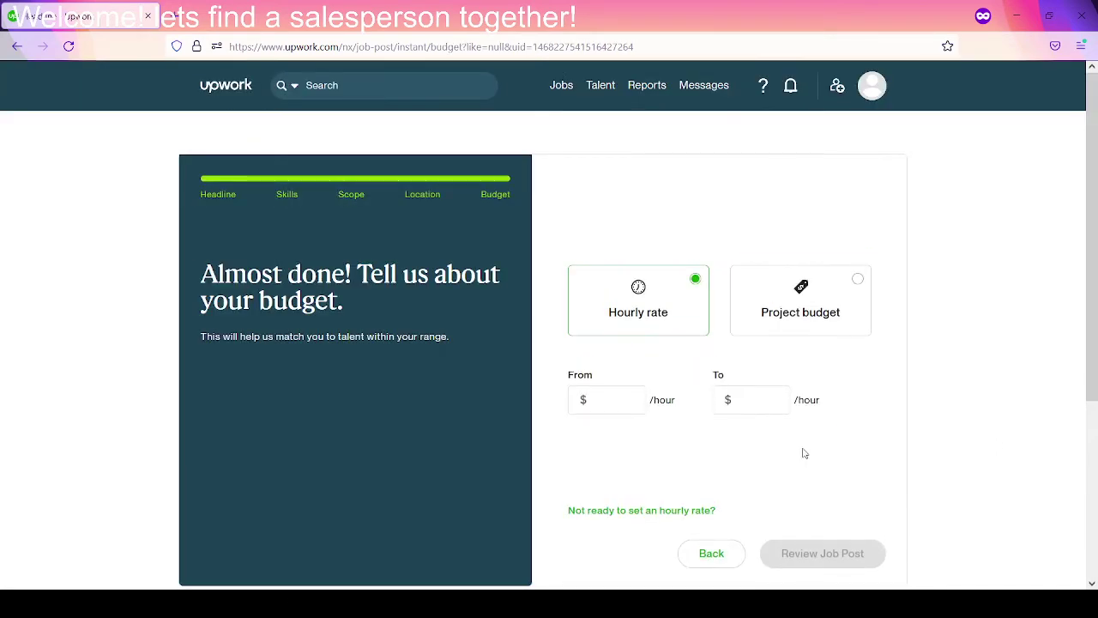
# Step: Enter an hourly rate range of $10 to $50 and proceed to the job post review
pyautogui.click(603, 404)
pyautogui.write('1')
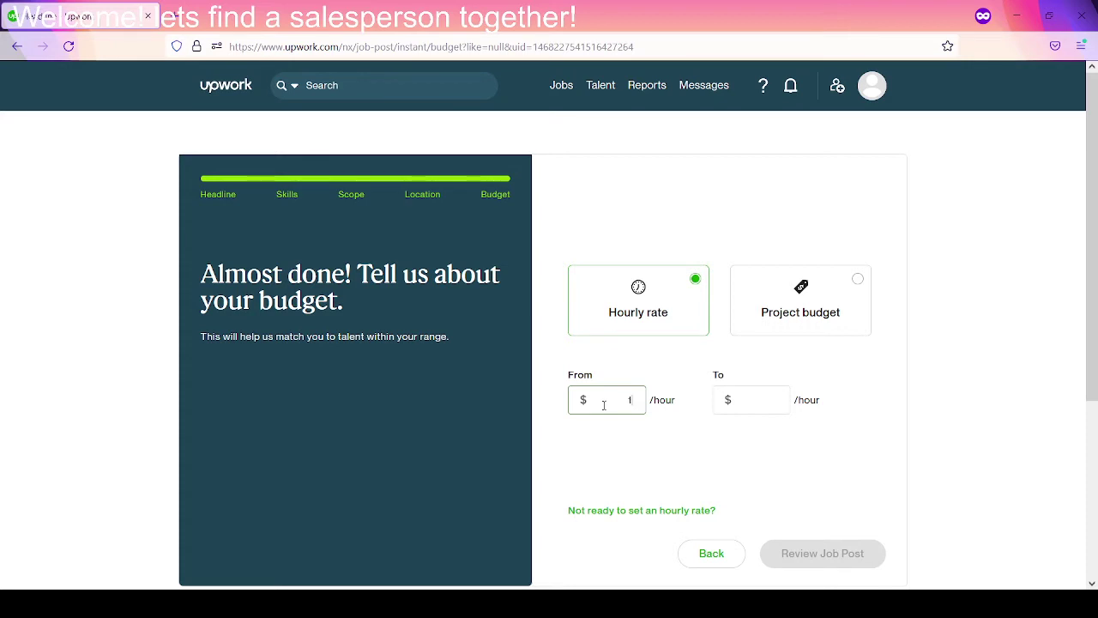
pyautogui.write('0')
pyautogui.click(769, 408)
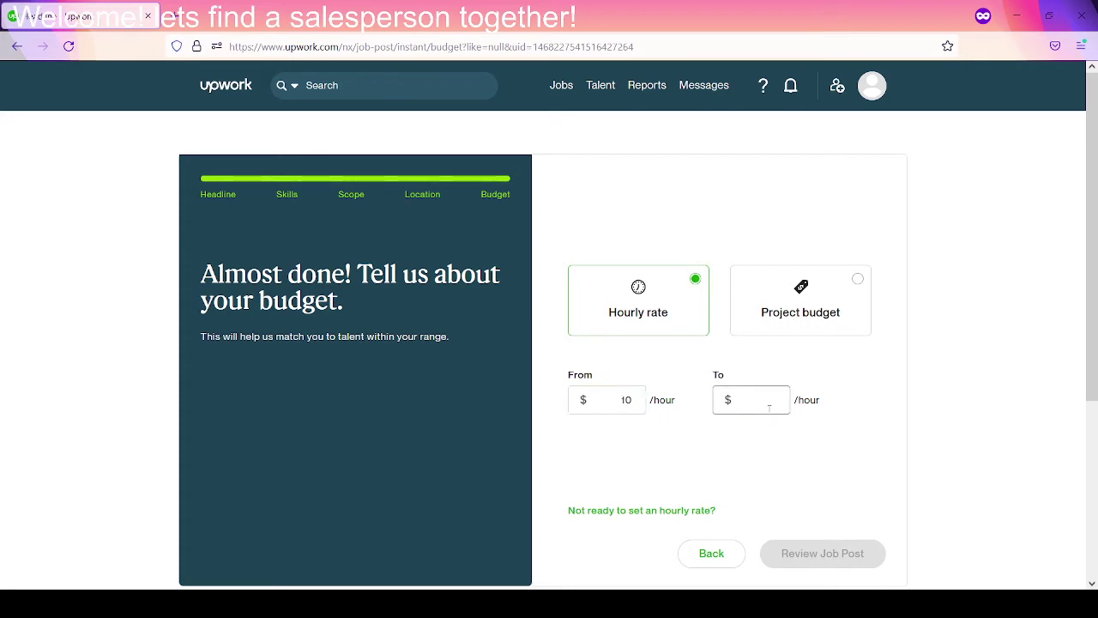
pyautogui.write('50')
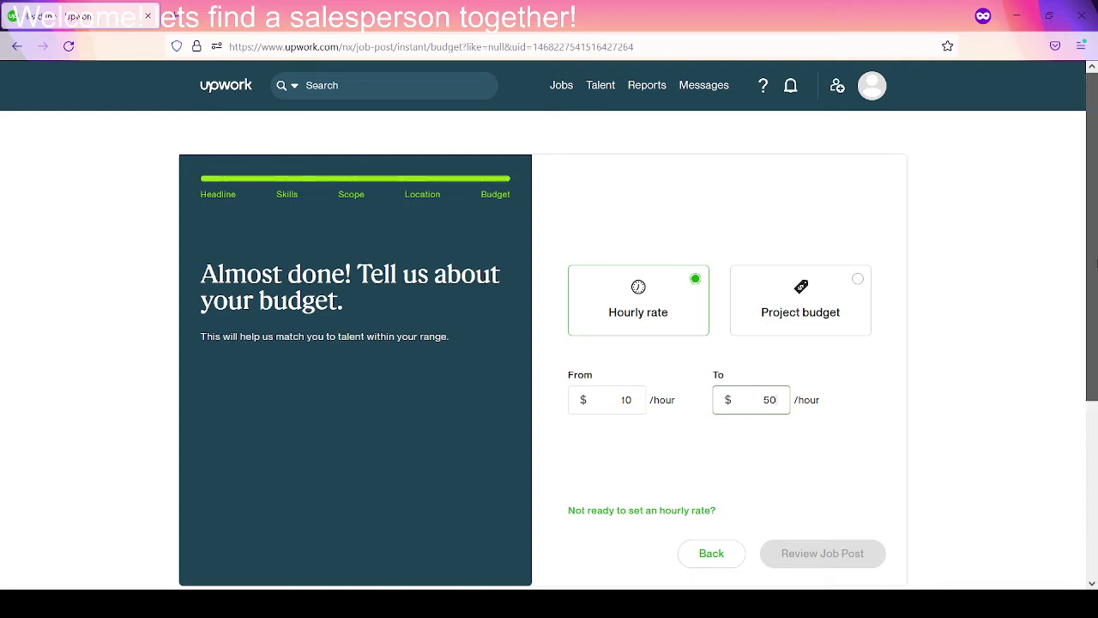
pyautogui.moveTo(1090, 258); pyautogui.dragTo(1093, 355)
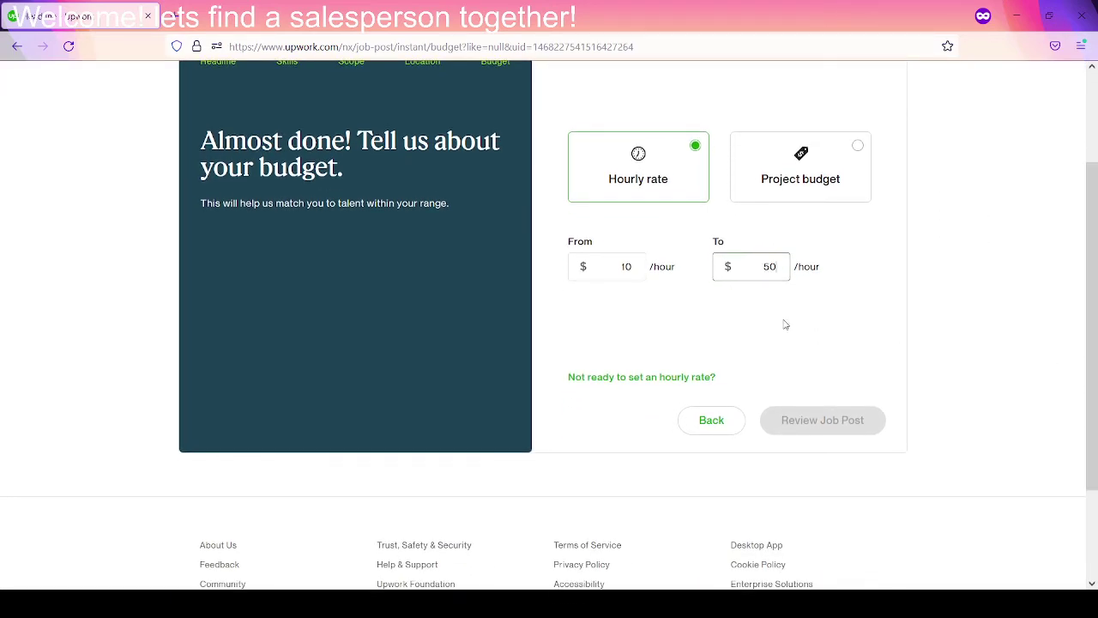
pyautogui.click(774, 314)
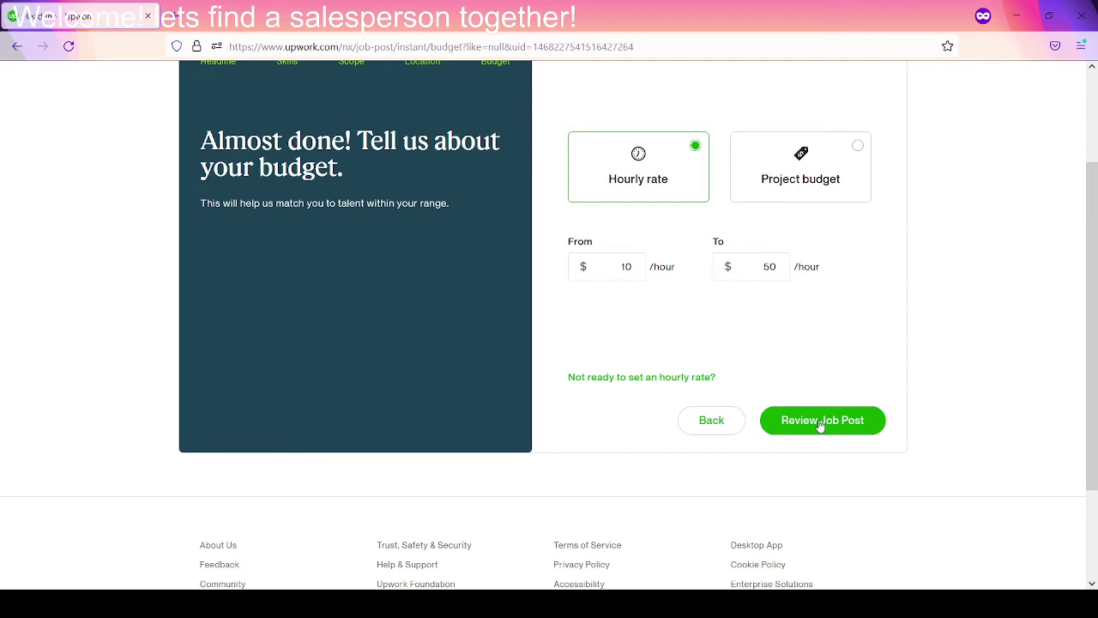
pyautogui.click(822, 424)
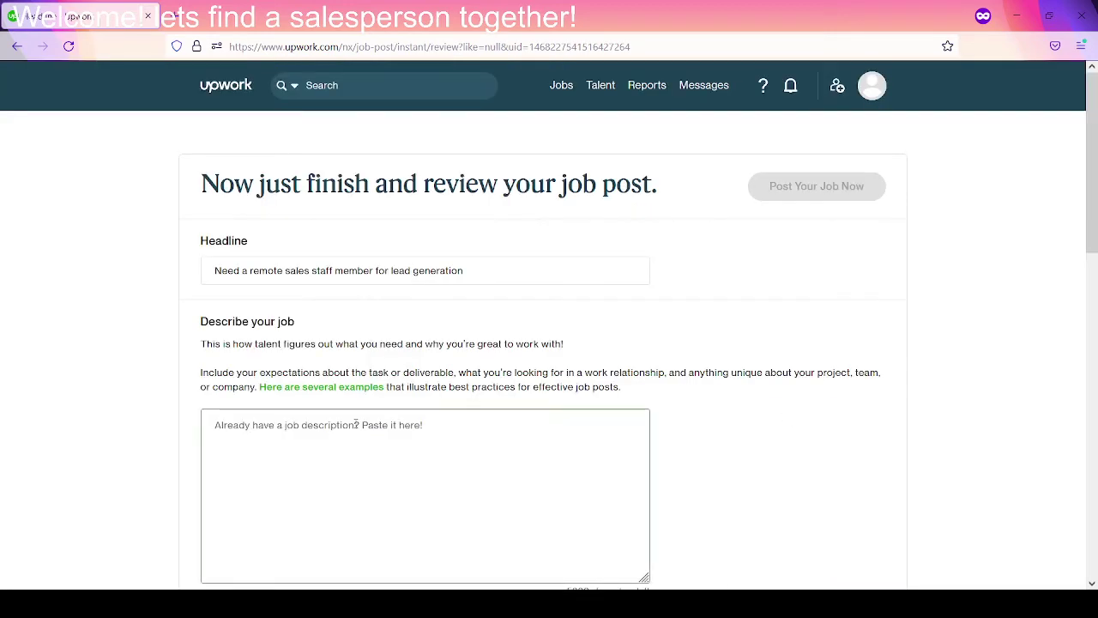
# Step: Begin the description with 'Commercial restoration company looking for remote salespeople'
pyautogui.moveTo(1095, 174)
pyautogui.mouseDown()
pyautogui.moveTo(1095, 275)
pyautogui.moveTo(1084, 189)
pyautogui.mouseUp()
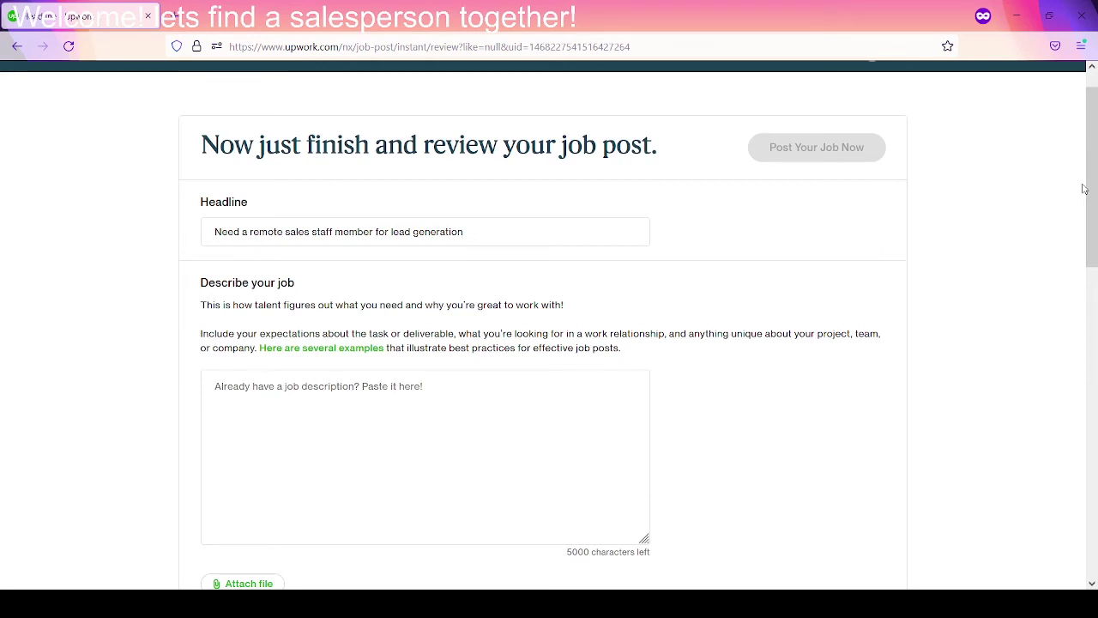
pyautogui.click(455, 391)
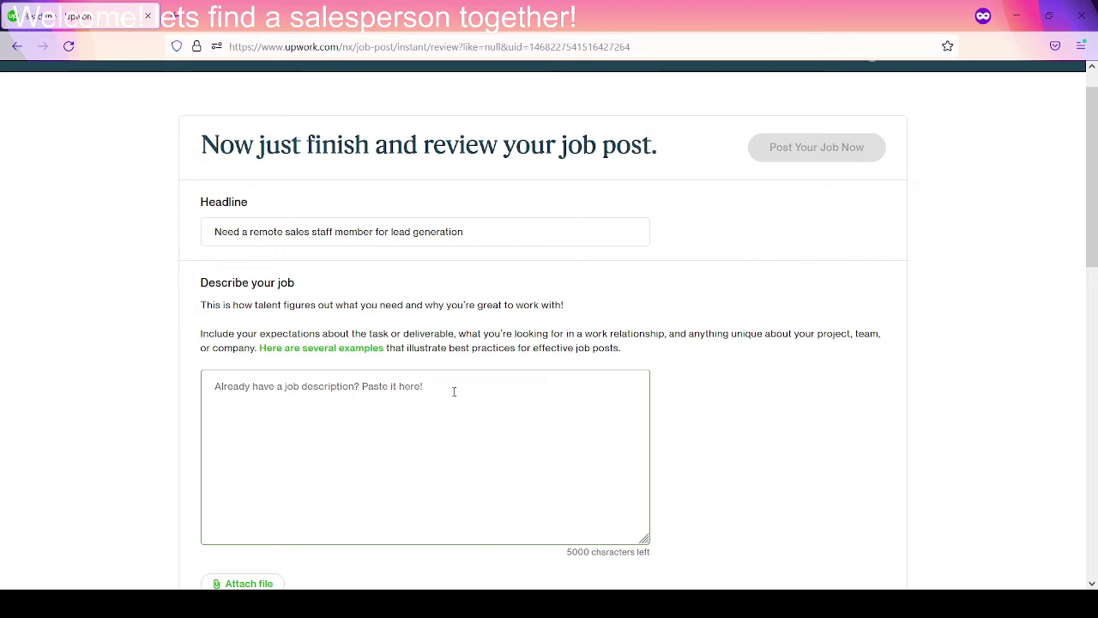
pyautogui.write('Commerciale')
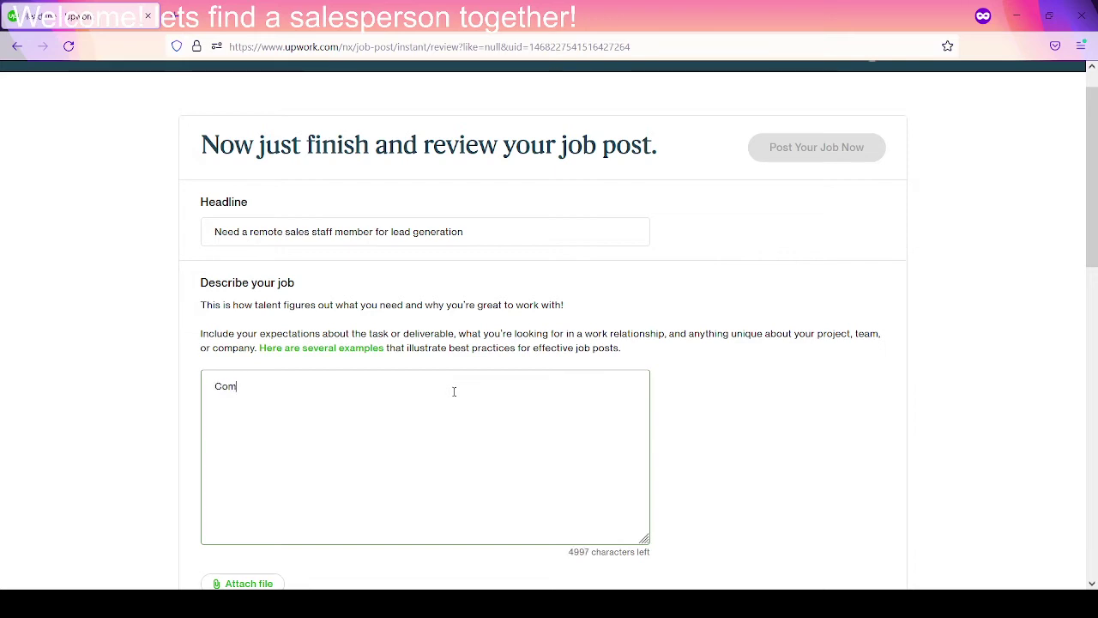
pyautogui.press('BackSpace')
pyautogui.press('BackSpace')
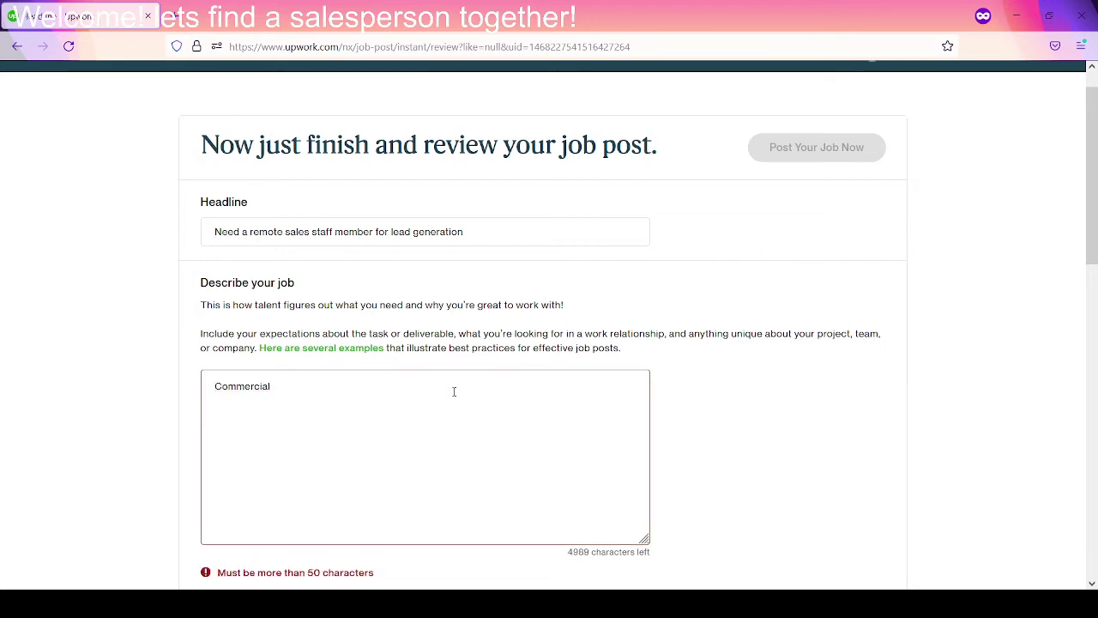
pyautogui.write('restoration company looking for')
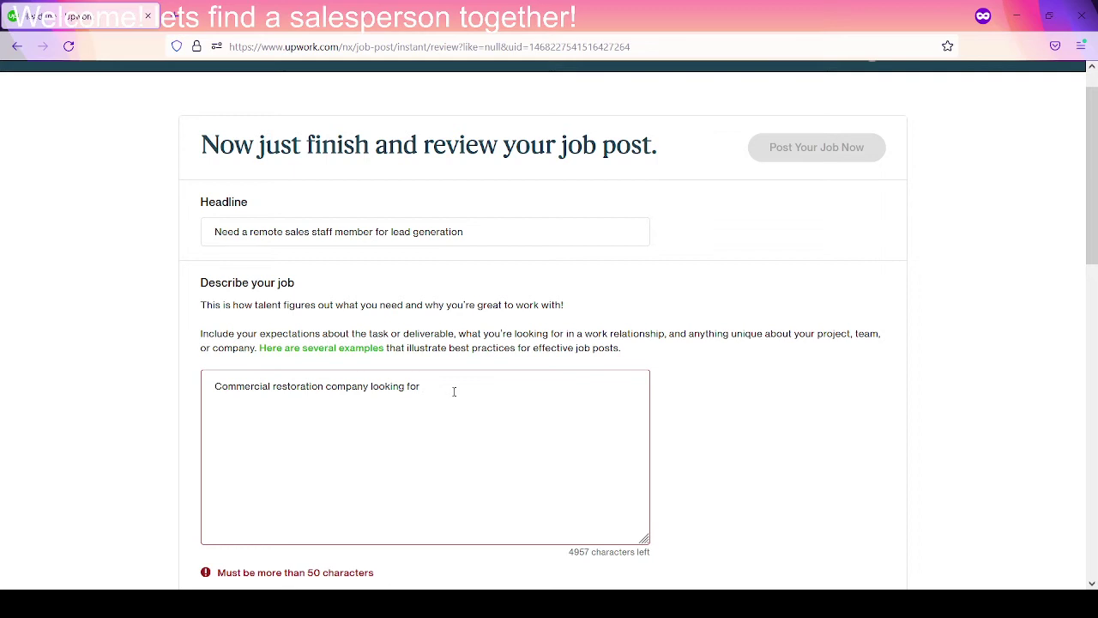
pyautogui.write(' remote sales')
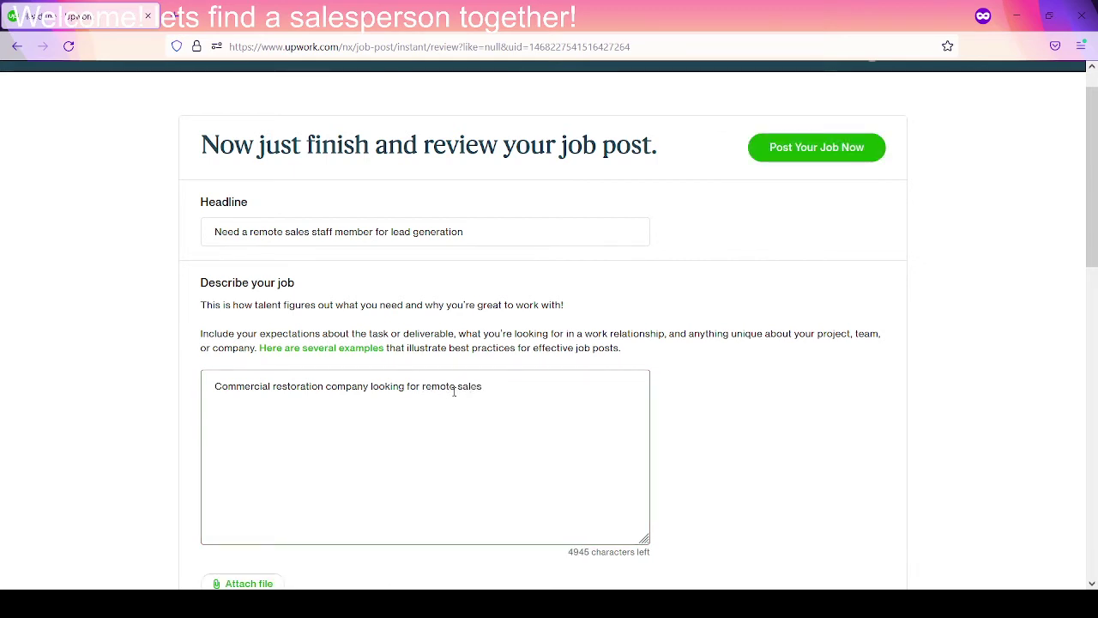
pyautogui.write('people')
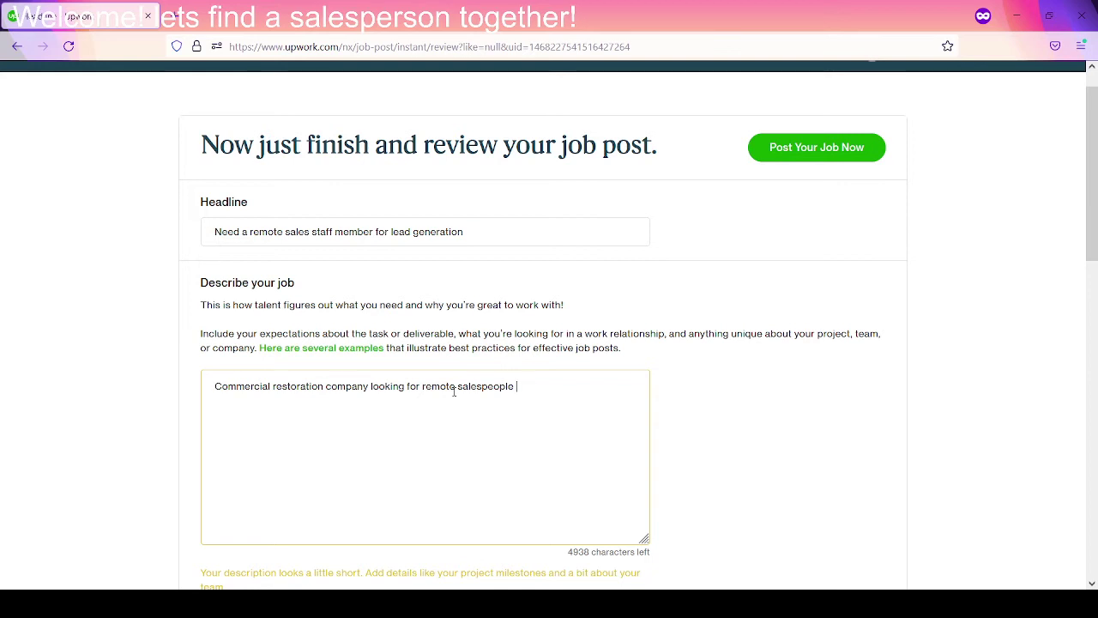
# Step: Add hiring someone to generate leads for the local sales team, paid hourly or per lead
pyautogui.write('. We are')
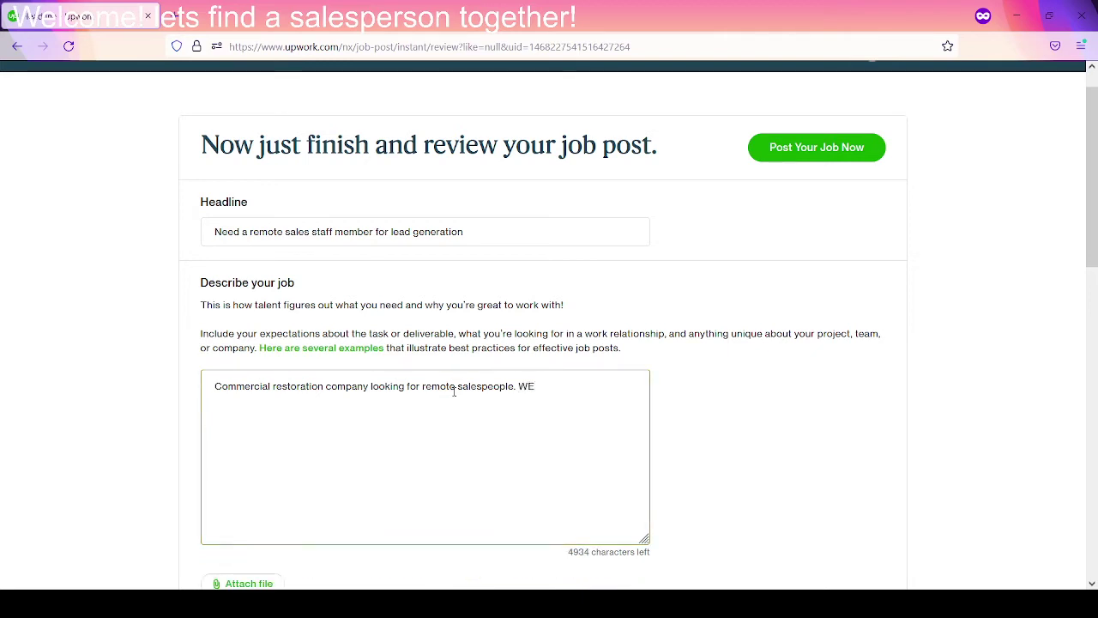
pyautogui.write(' looking to hit')
pyautogui.press('BackSpace')
pyautogui.write('re someone')
pyautogui.press('BackSpace')
pyautogui.press('BackSpace')
pyautogui.press('BackSpace')
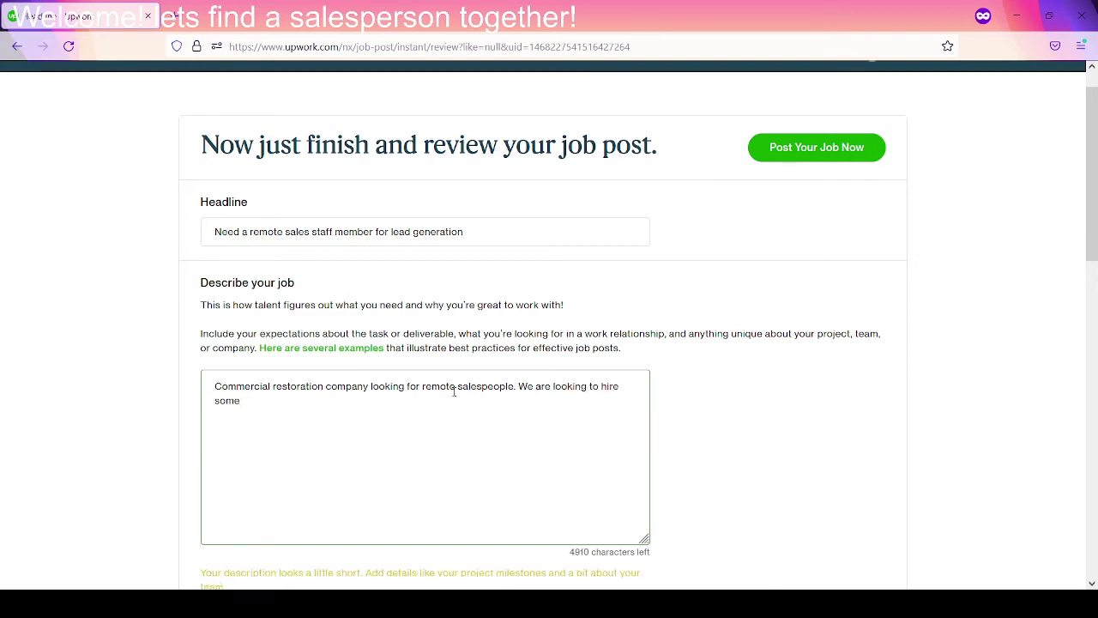
pyautogui.write('one who can gen')
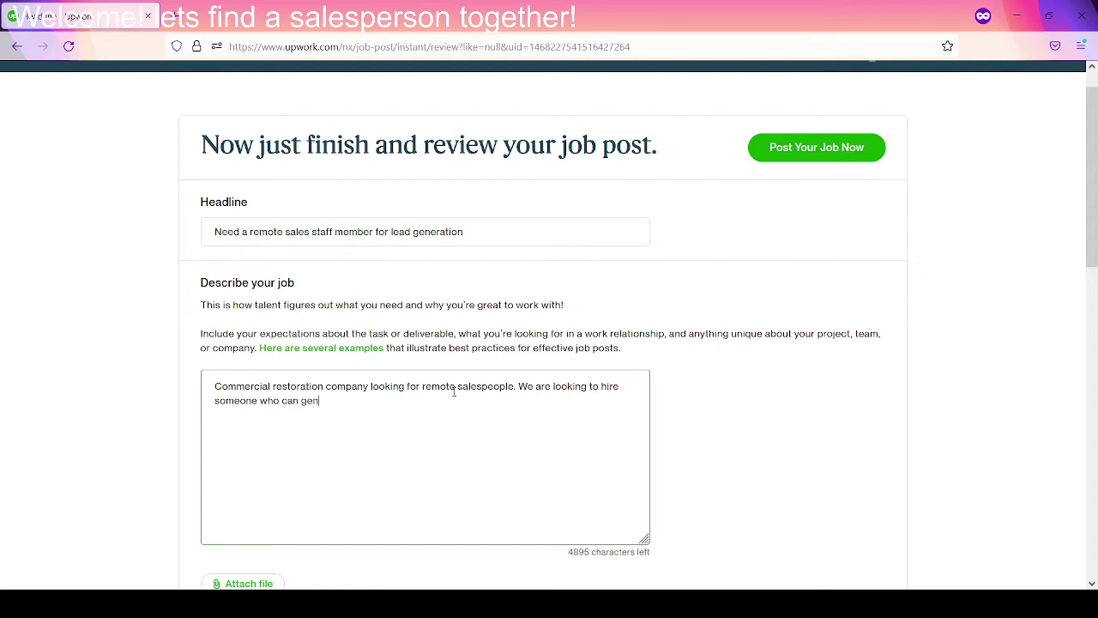
pyautogui.write('erate leads for our')
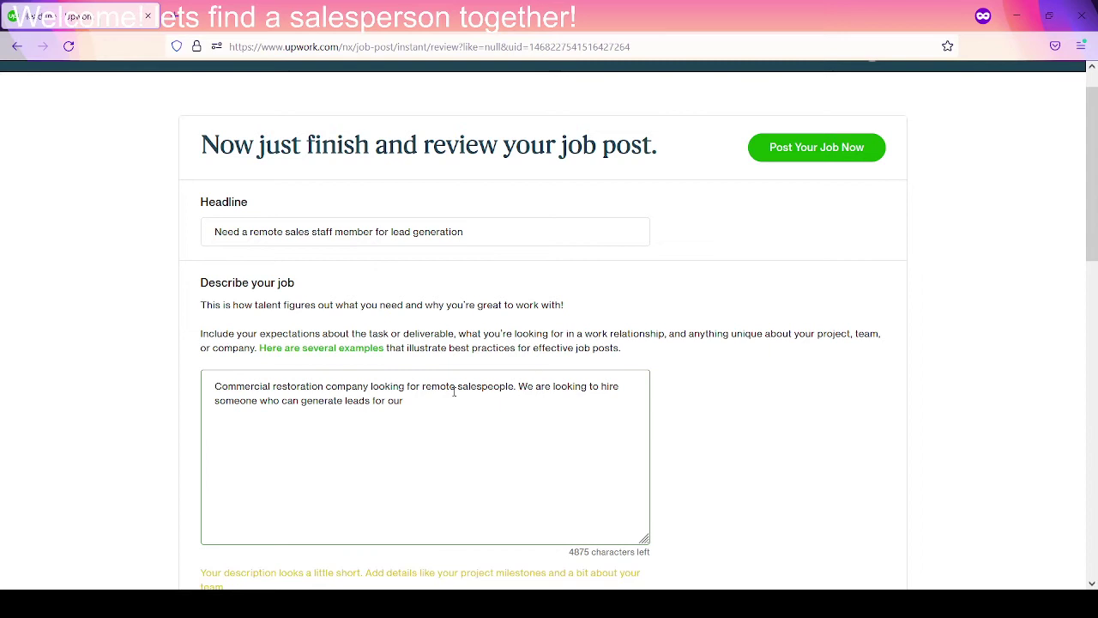
pyautogui.write(' local sale')
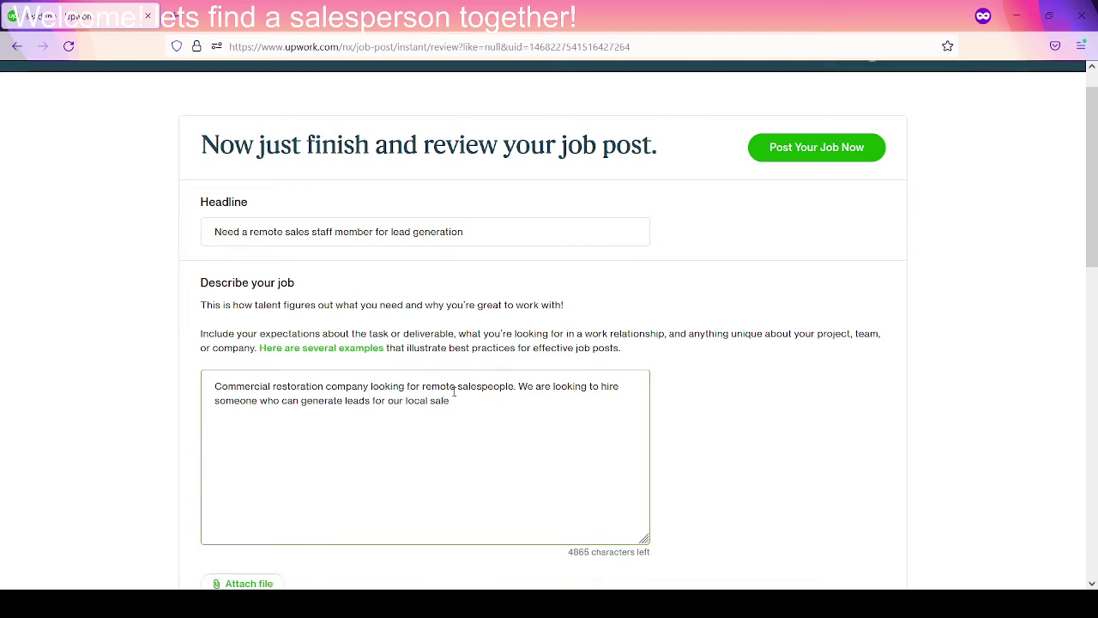
pyautogui.write('s team. Th')
pyautogui.press('BackSpace')
pyautogui.press('BackSpace')
pyautogui.write('willing to pay hour')
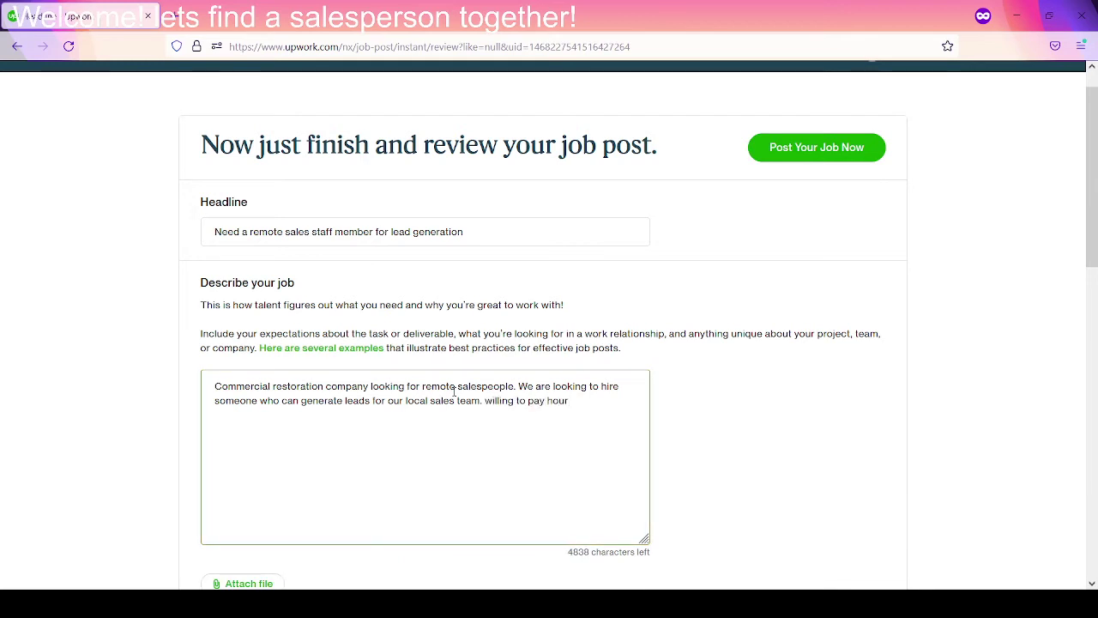
pyautogui.write('ly or by the amount of')
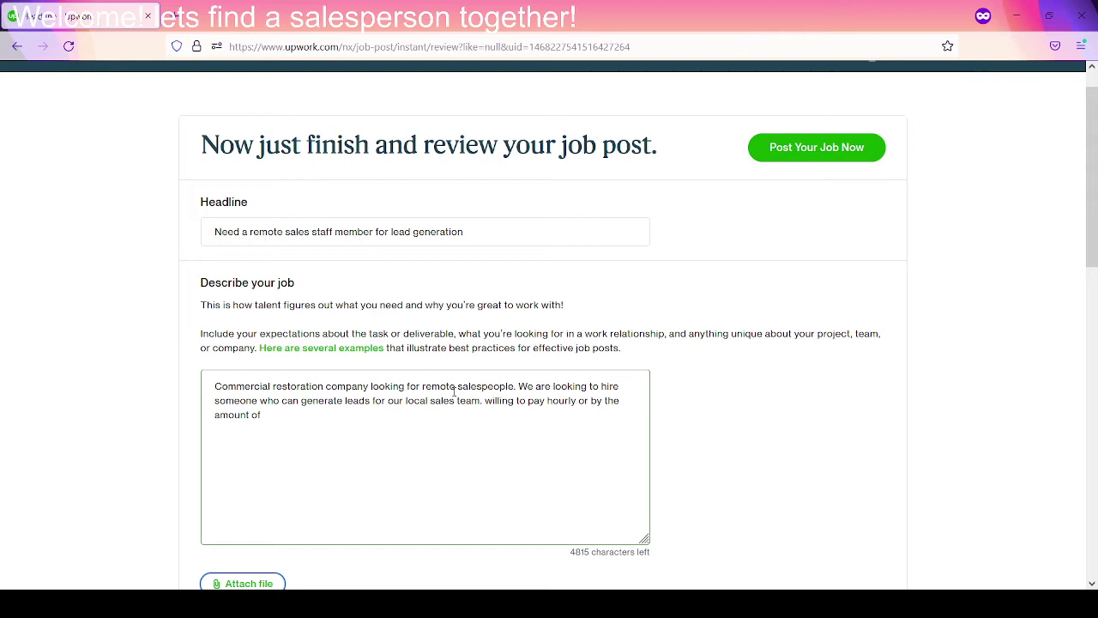
# Step: Finish with 'qualified leads you bring in' and the DC Metro commercial restoration company statement
pyautogui.click(340, 415)
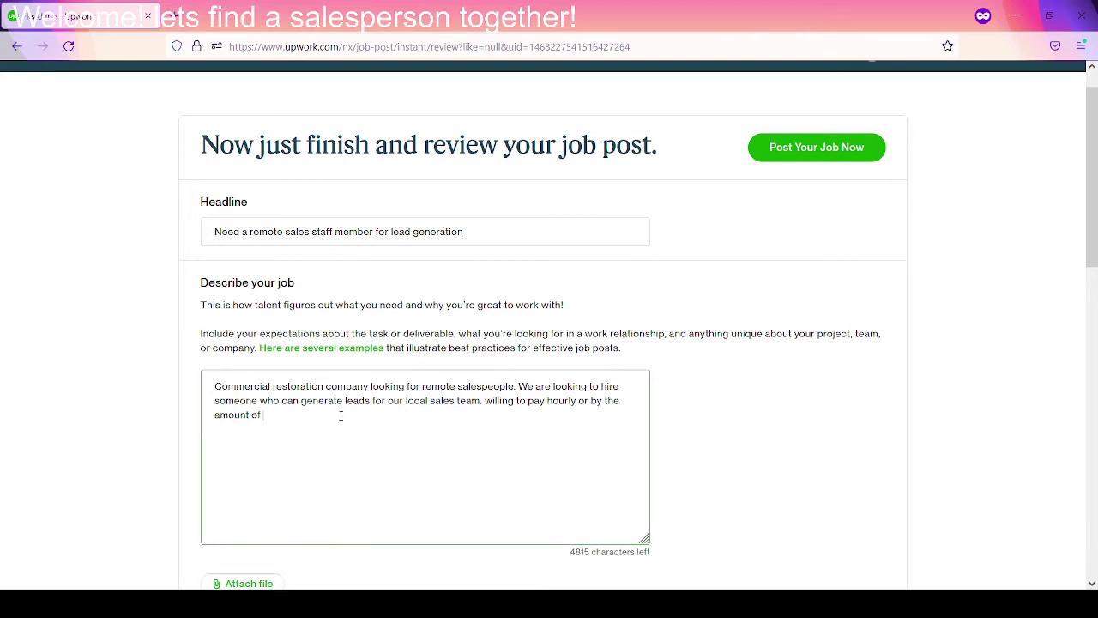
pyautogui.write('quailfie')
pyautogui.write('d l')
pyautogui.write('leas')
pyautogui.write('s you bring in. ')
pyautogui.write('Com')
pyautogui.press('BackSpace')
pyautogui.press('BackSpace')
pyautogui.write('ompa')
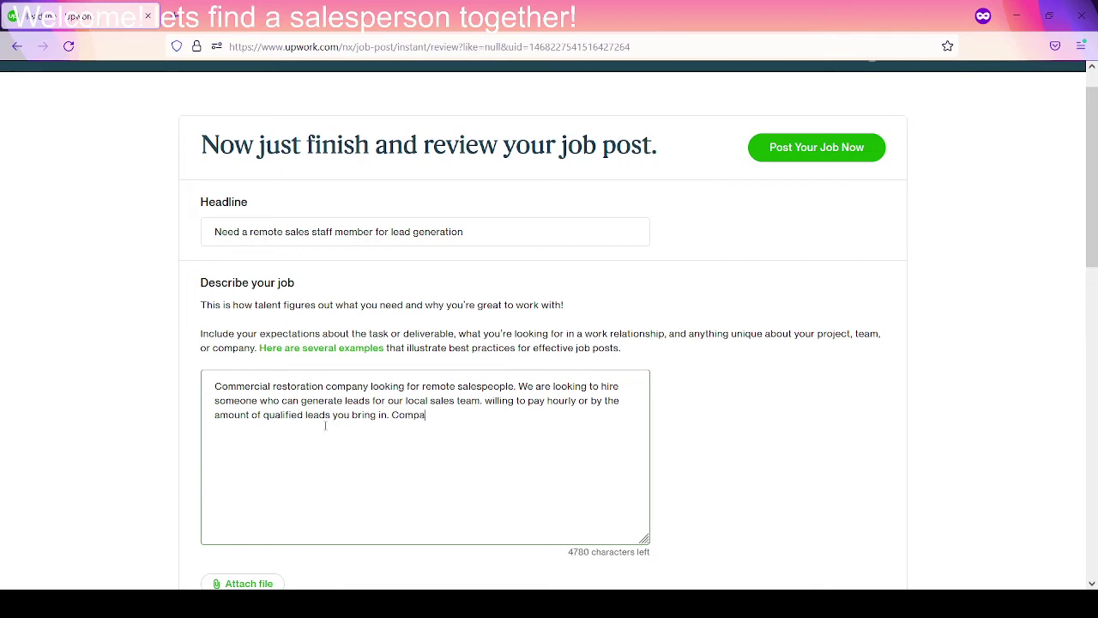
pyautogui.write('ny is based in the DC Metro')
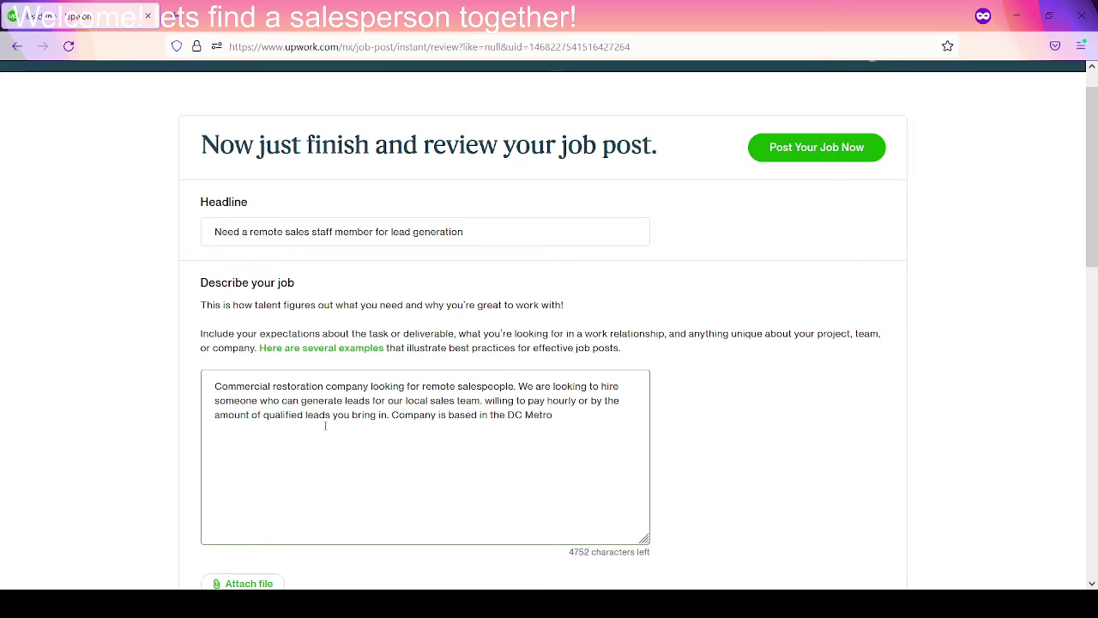
pyautogui.write(' area')
pyautogui.write('.')
pyautogui.write('and we per')
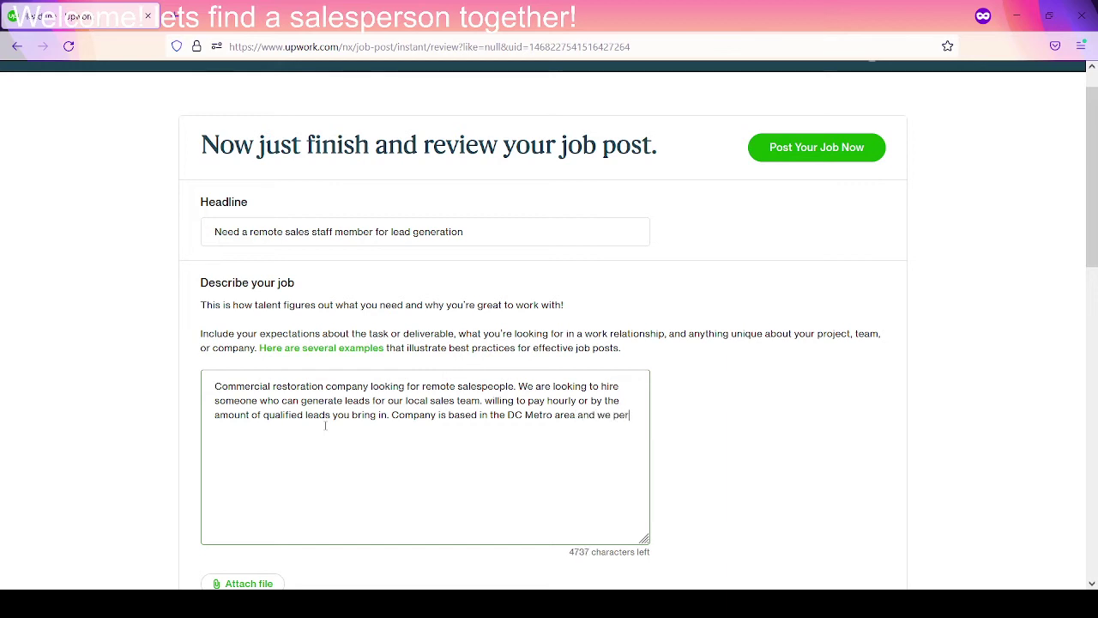
pyautogui.write('form')
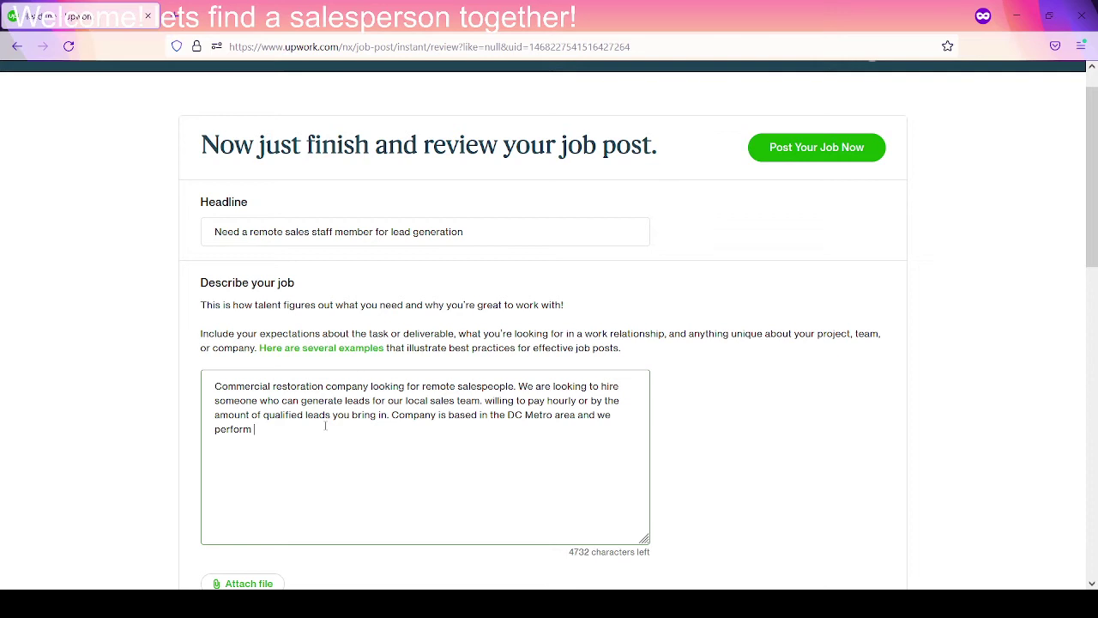
pyautogui.write(' restoration s')
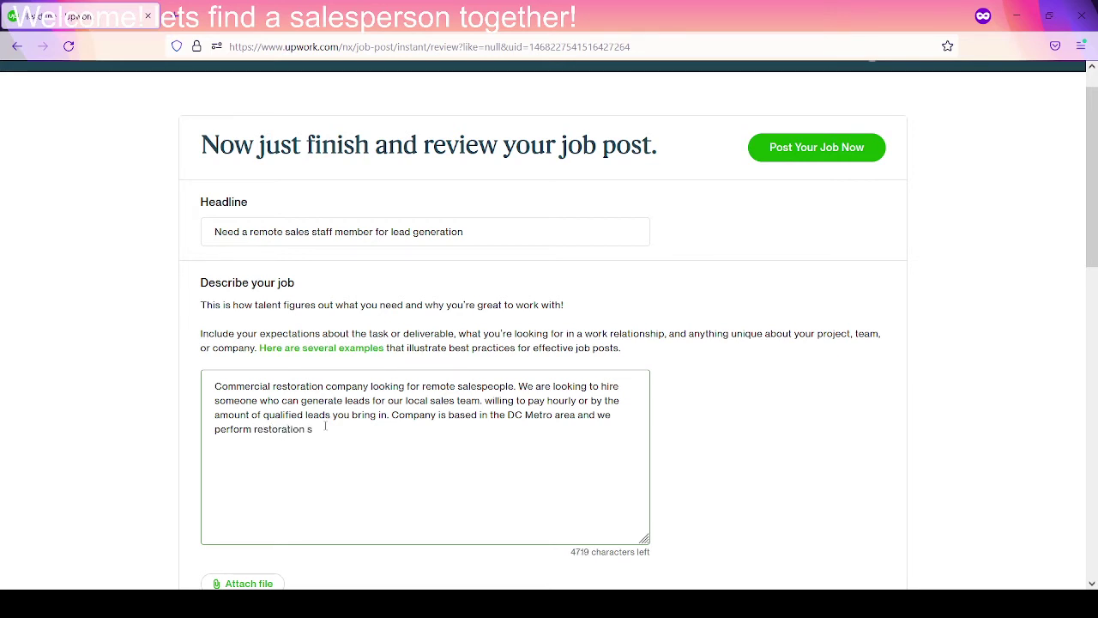
pyautogui.write('ervices ')
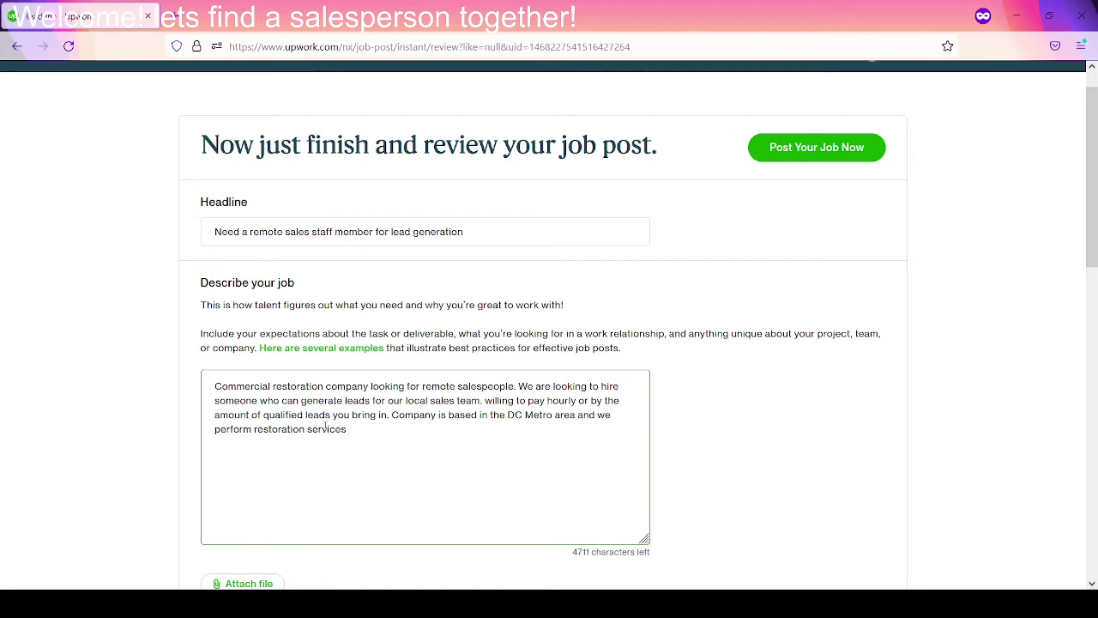
pyautogui.write('on large commericial')
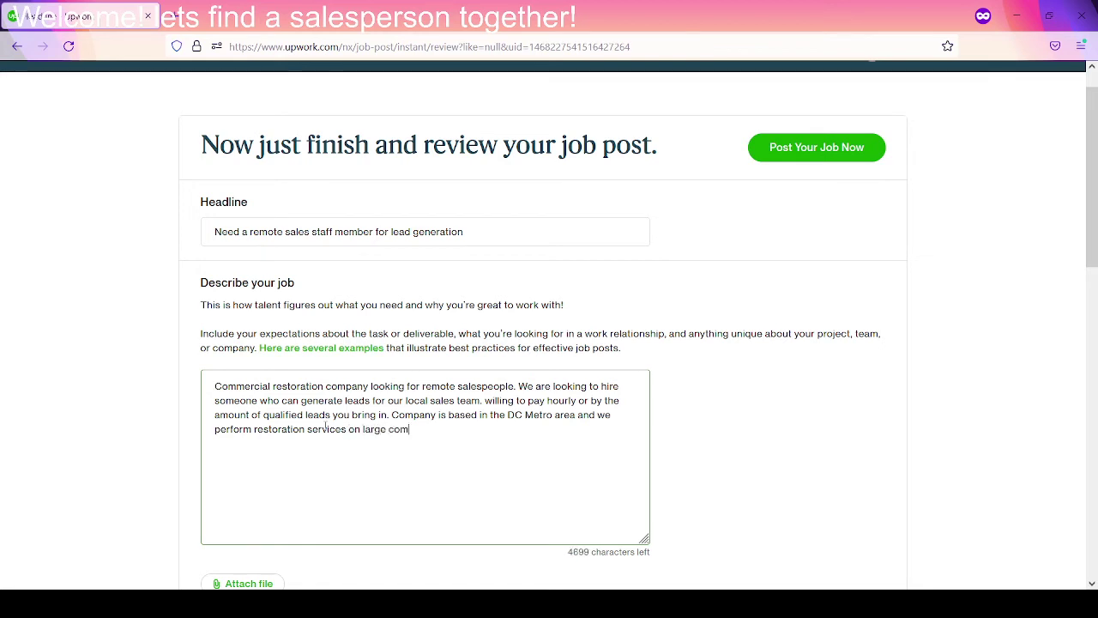
pyautogui.press('BackSpace')
pyautogui.press('BackSpace')
pyautogui.press('BackSpace')
pyautogui.press('BackSpace')
pyautogui.press('BackSpace')
pyautogui.press('BackSpace')
pyautogui.write('cial buil')
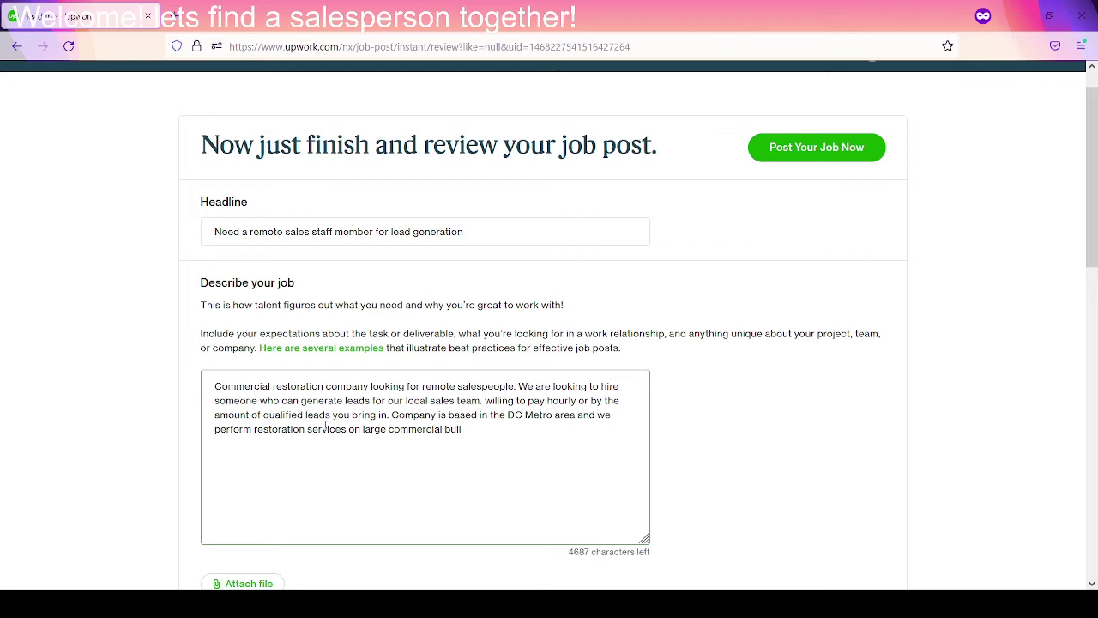
pyautogui.write('dings.')
# Step: Start a new paragraph beginning 'Your job would be to'
pyautogui.press('Return')
pyautogui.write('WOR')
pyautogui.press('BackSpace')
pyautogui.write('R')
pyautogui.press('BackSpace')
pyautogui.press('BackSpace')
pyautogui.press('BackSpace')
pyautogui.write('Your job would be t')
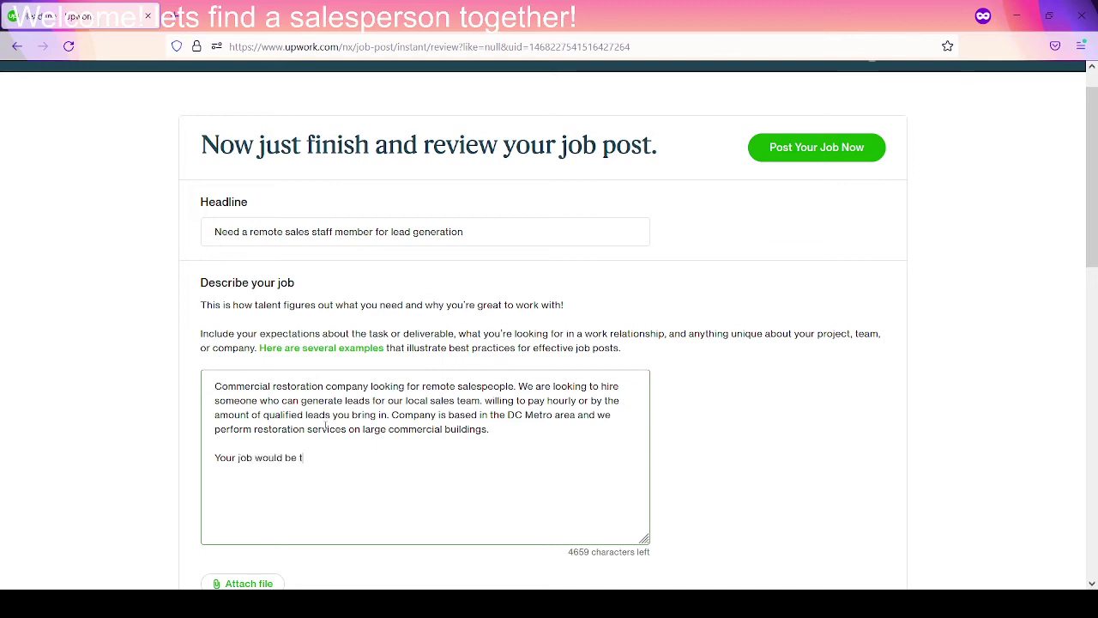
pyautogui.write('o search the internet ffor')
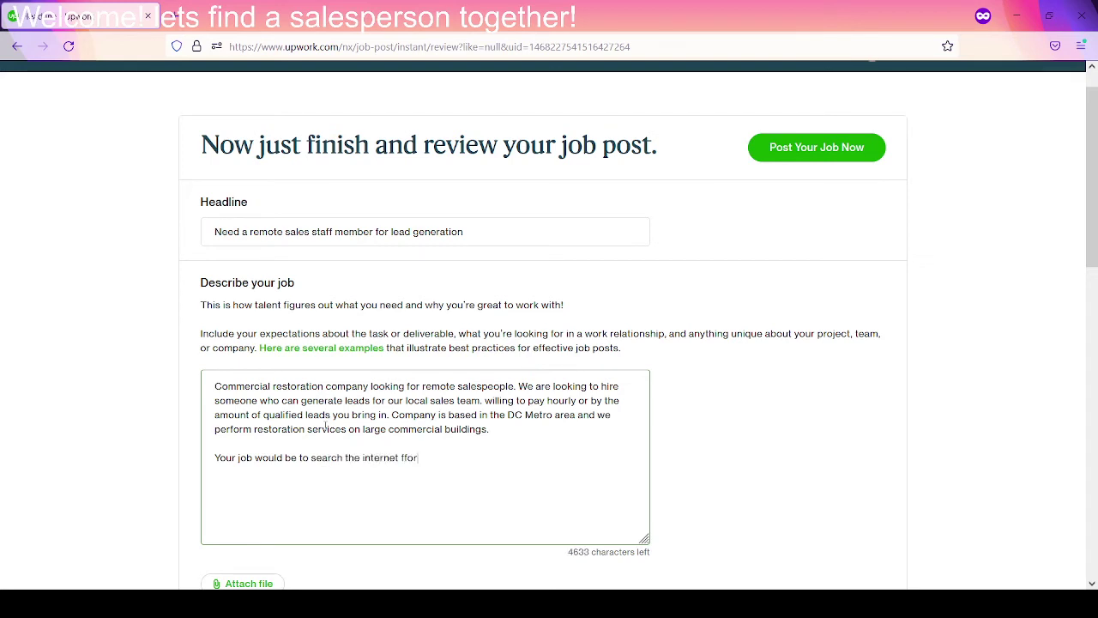
# Step: Complete the line 'Your job would be to search the internet for:'
pyautogui.press('BackSpace')
pyautogui.write('or:')
pyautogui.press('Return')
pyautogui.press('Return')
# Step: Add the first target: 'Property management companies that have properties around the DMV'
pyautogui.write('Property managers,')
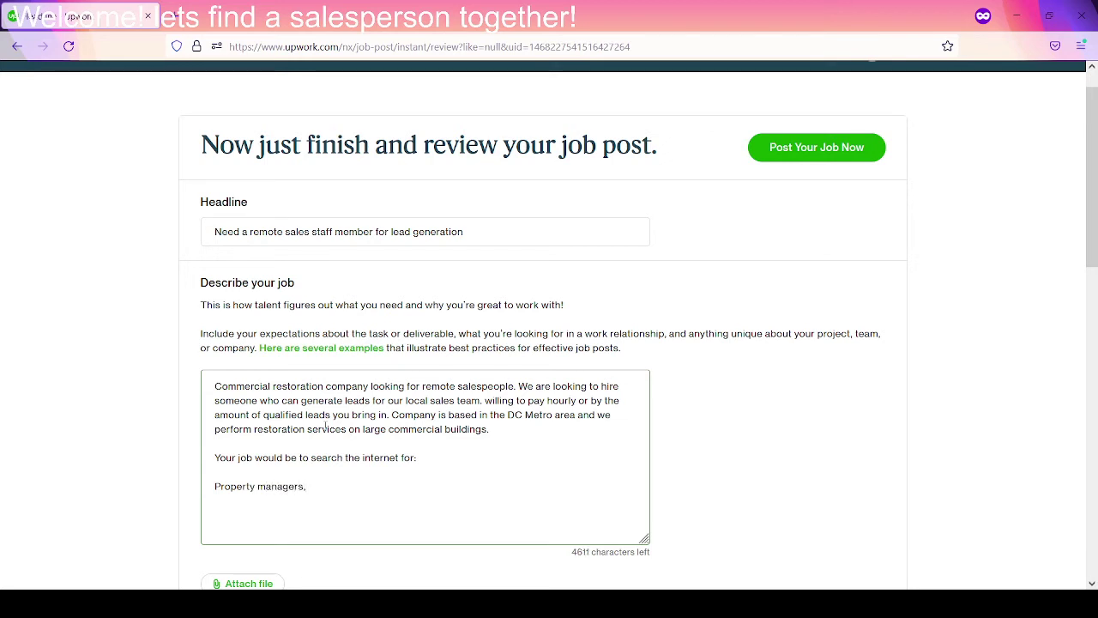
pyautogui.press('BackSpace')
pyautogui.press('BackSpace')
pyautogui.write('ment comp')
pyautogui.write('ain')
pyautogui.press('BackSpace')
pyautogui.press('BackSpace')
pyautogui.write('nies that')
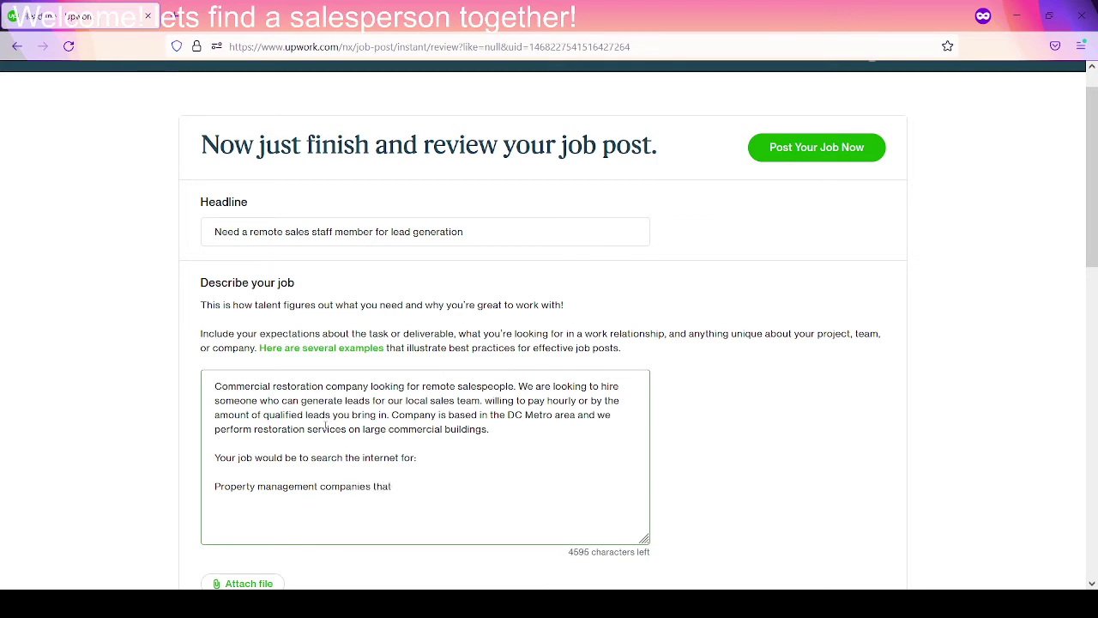
pyautogui.write(' have properties')
pyautogui.write('areas')
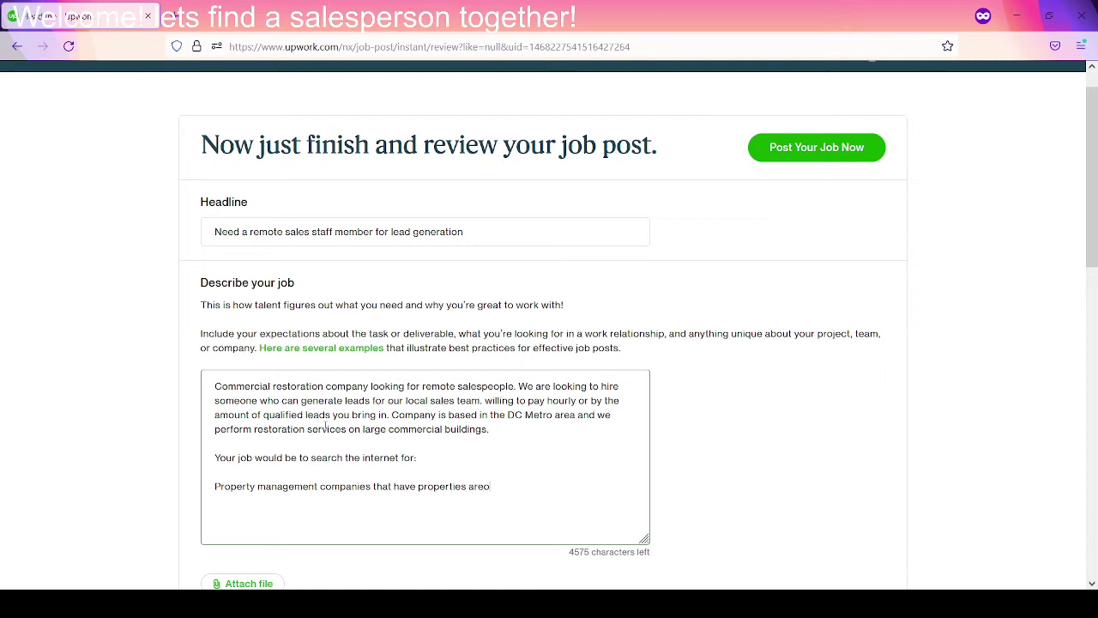
pyautogui.press('BackSpace')
pyautogui.press('BackSpace')
pyautogui.press('BackSpace')
pyautogui.write('ound')
pyautogui.press('BackSpace')
pyautogui.press('BackSpace')
pyautogui.press('BackSpace')
pyautogui.press('BackSpace')
pyautogui.write('ound the DMV')
pyautogui.press('Return')
# Step: List 'Apartment/Condo complexes', 'retail centers' and 'warehouse owners' as search targets
pyautogui.write('Apr')
pyautogui.press('BackSpace')
pyautogui.write('ar')
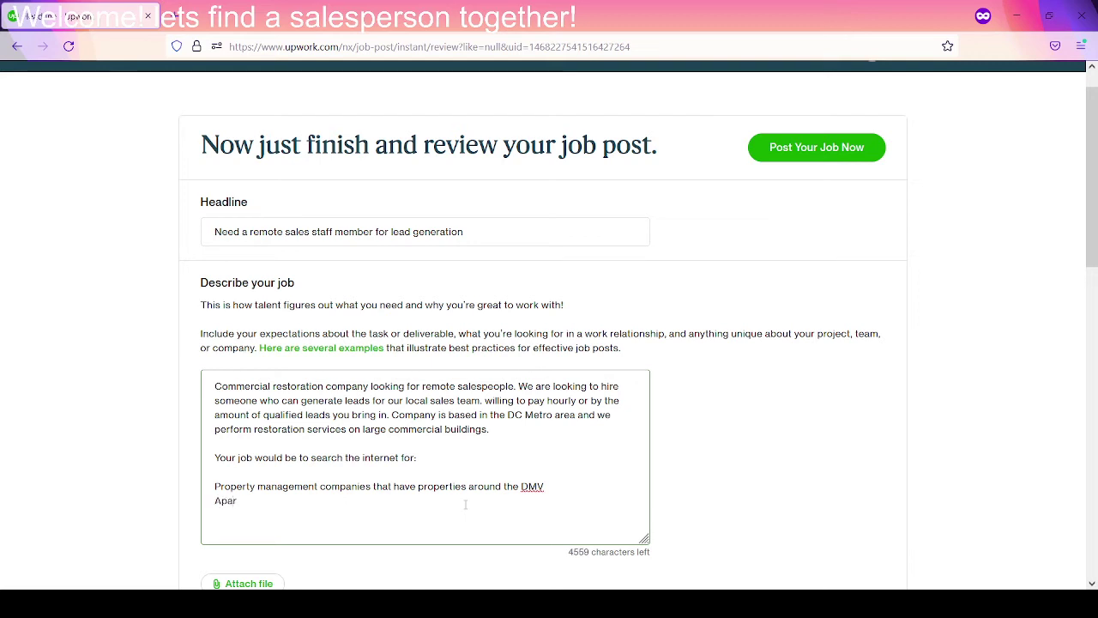
pyautogui.write('tment ')
pyautogui.write('com')
pyautogui.press('BackSpace')
pyautogui.press('BackSpace')
pyautogui.press('BackSpace')
pyautogui.press('BackSpace')
pyautogui.write('/Condo complexes')
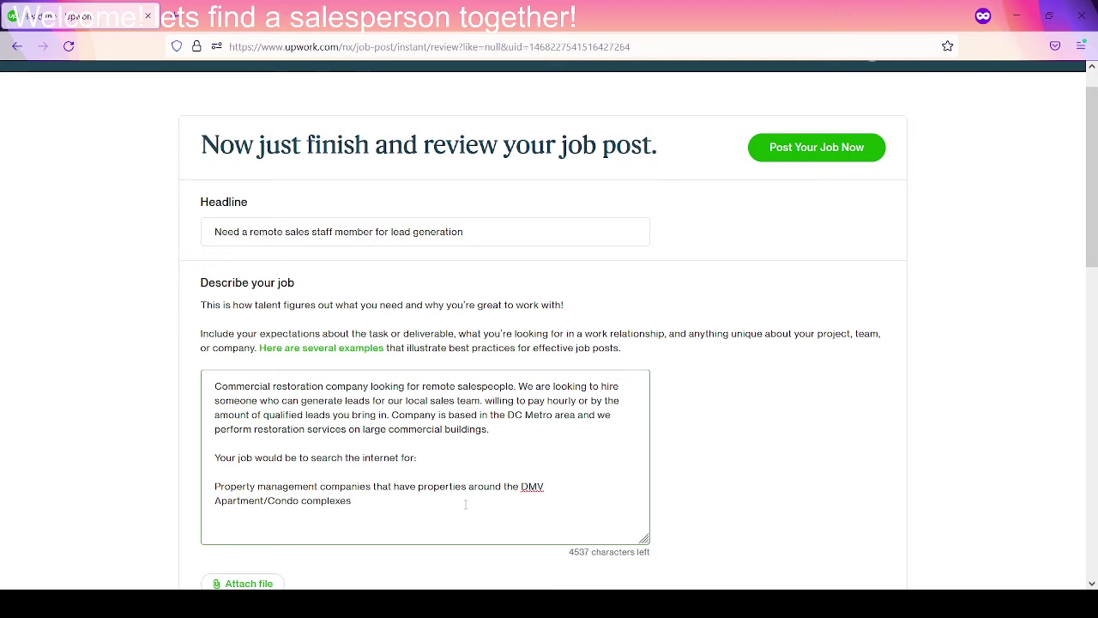
pyautogui.press('Return')
pyautogui.write('retail centers')
pyautogui.press('Return')
pyautogui.write('warehou')
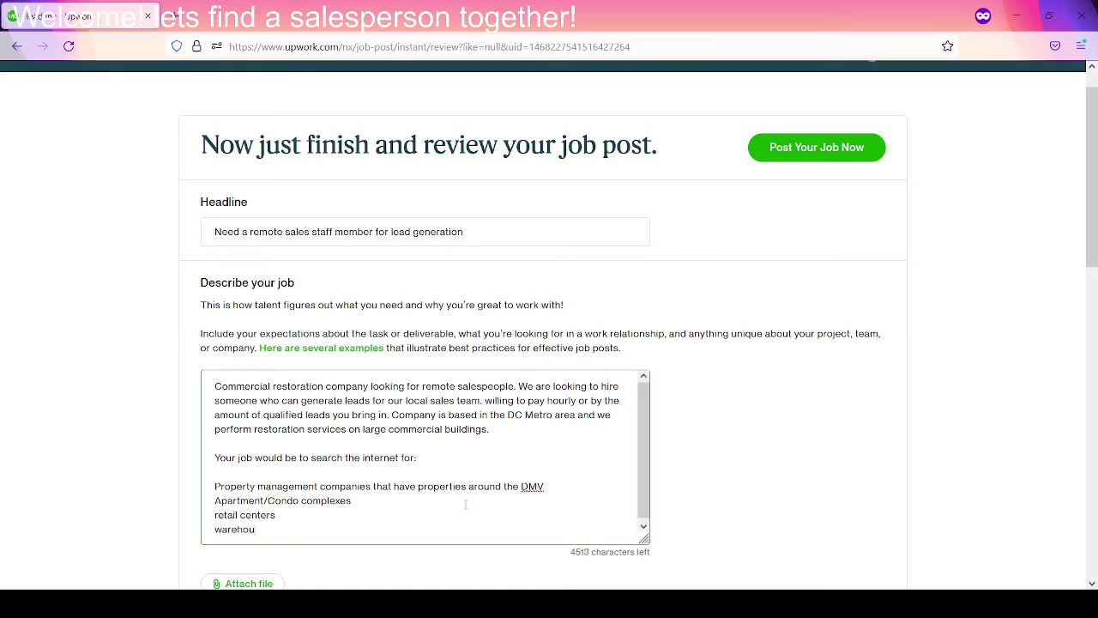
pyautogui.write('se owners')
pyautogui.press('Return')
# Step: Add 'commercial property managers', 'commercial property maintenance' and 'building engineers' to the list
pyautogui.write('all')
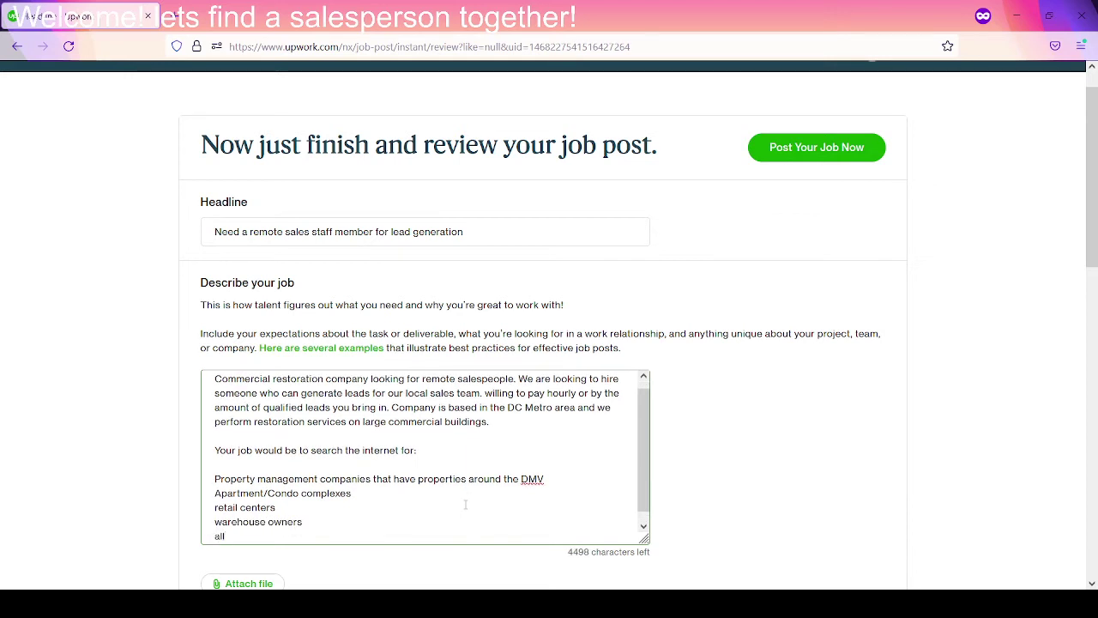
pyautogui.press('BackSpace')
pyautogui.press('BackSpace')
pyautogui.write('commercial property man')
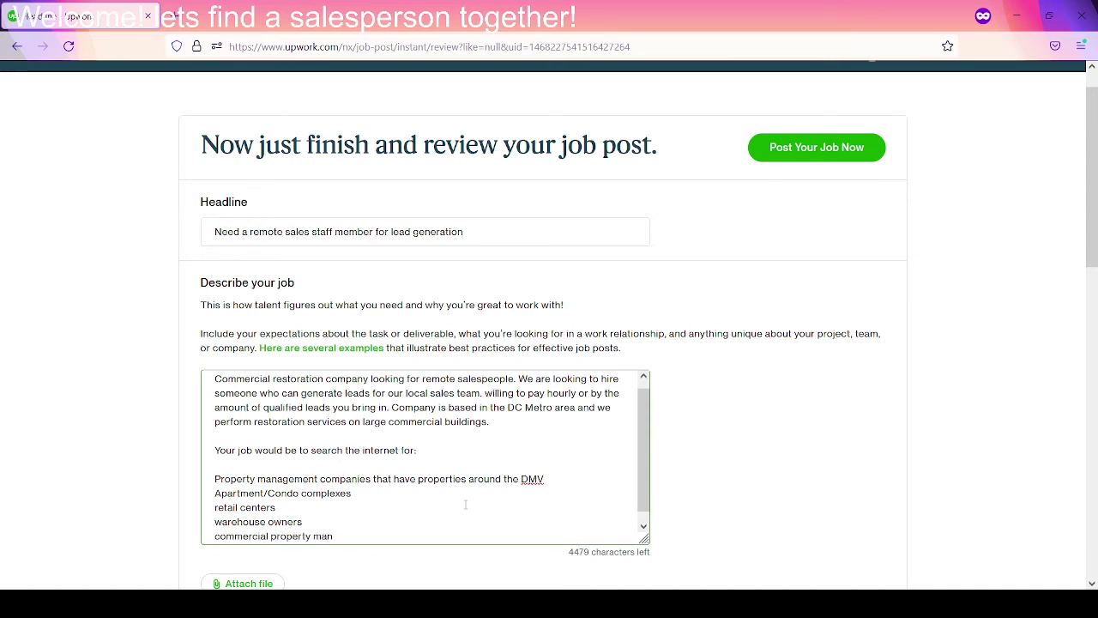
pyautogui.write('agers')
pyautogui.press('Return')
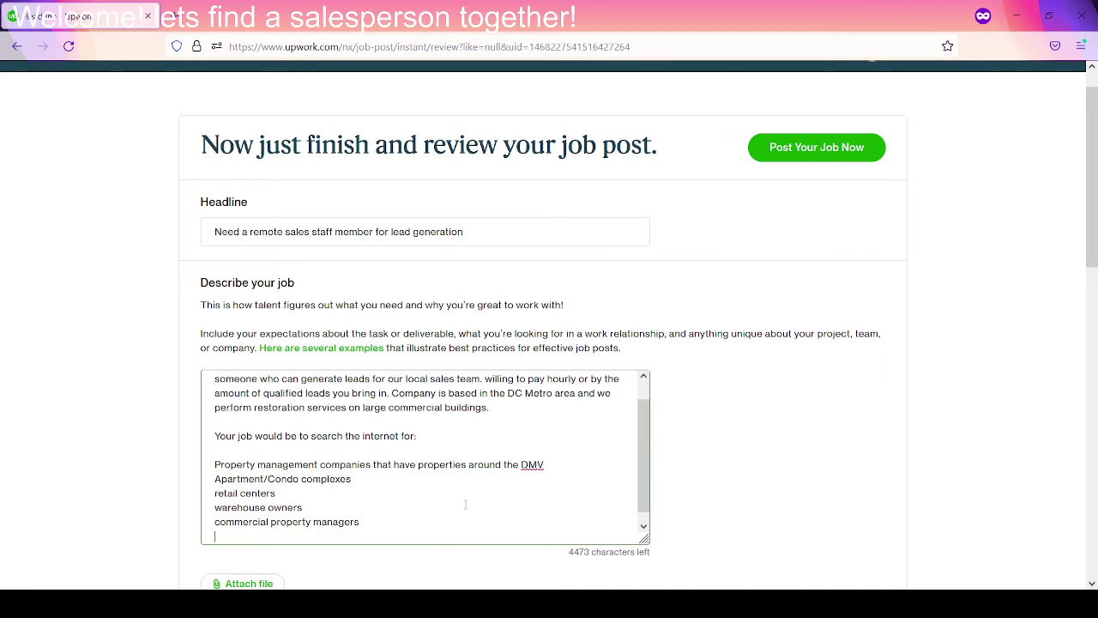
pyautogui.write('multi')
pyautogui.press('BackSpace')
pyautogui.press('BackSpace')
pyautogui.press('BackSpace')
pyautogui.press('BackSpace')
pyautogui.press('BackSpace')
pyautogui.write('comme')
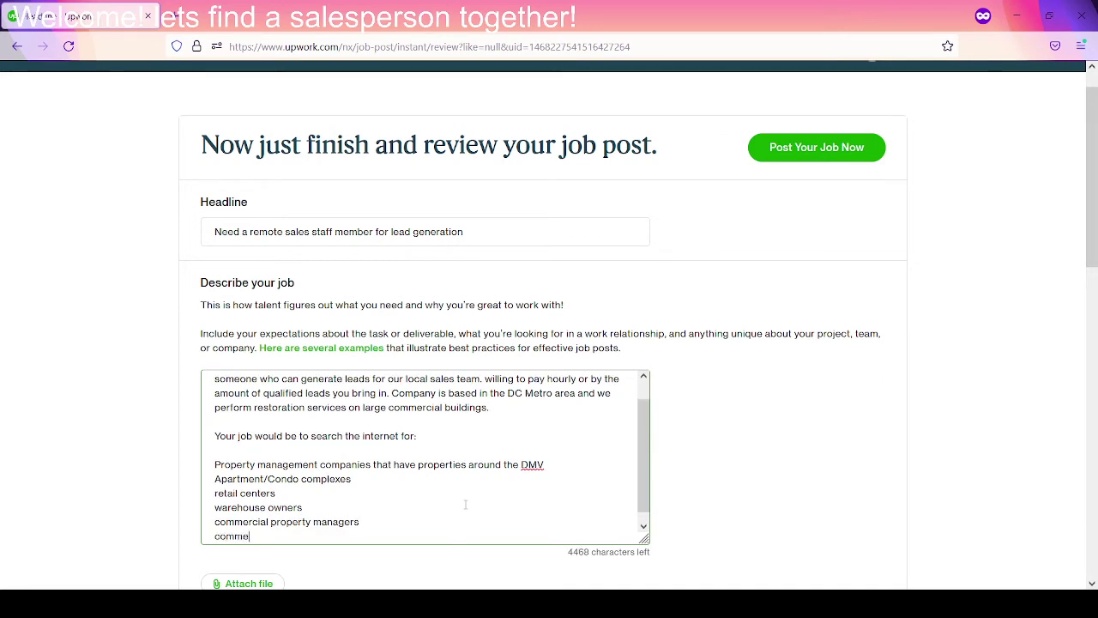
pyautogui.write('rcial prope')
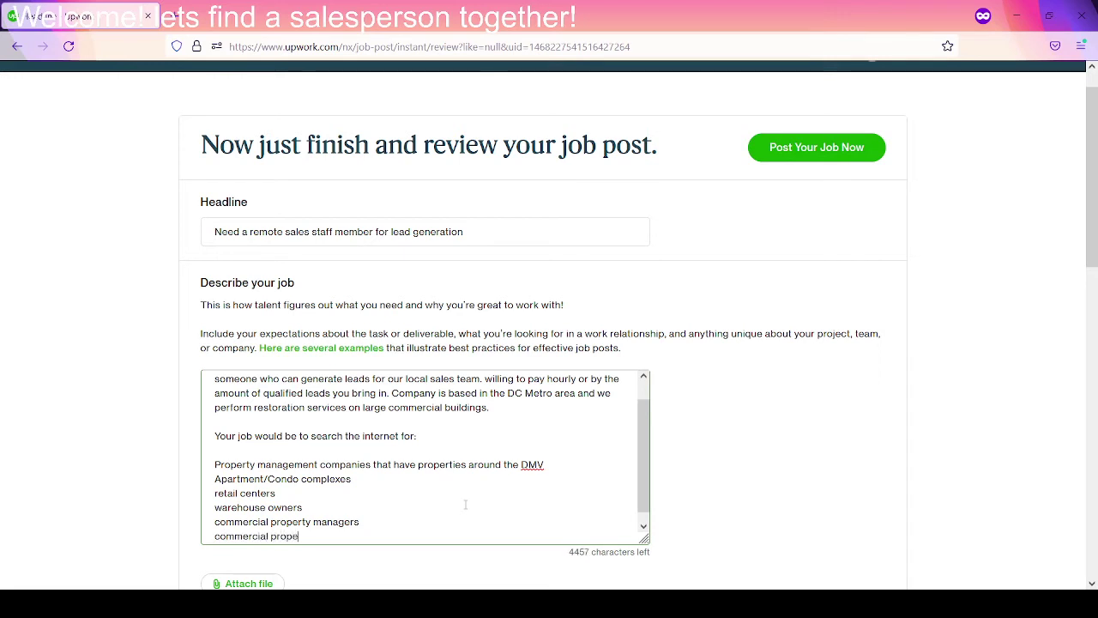
pyautogui.write('rty maintanice')
pyautogui.write('firms')
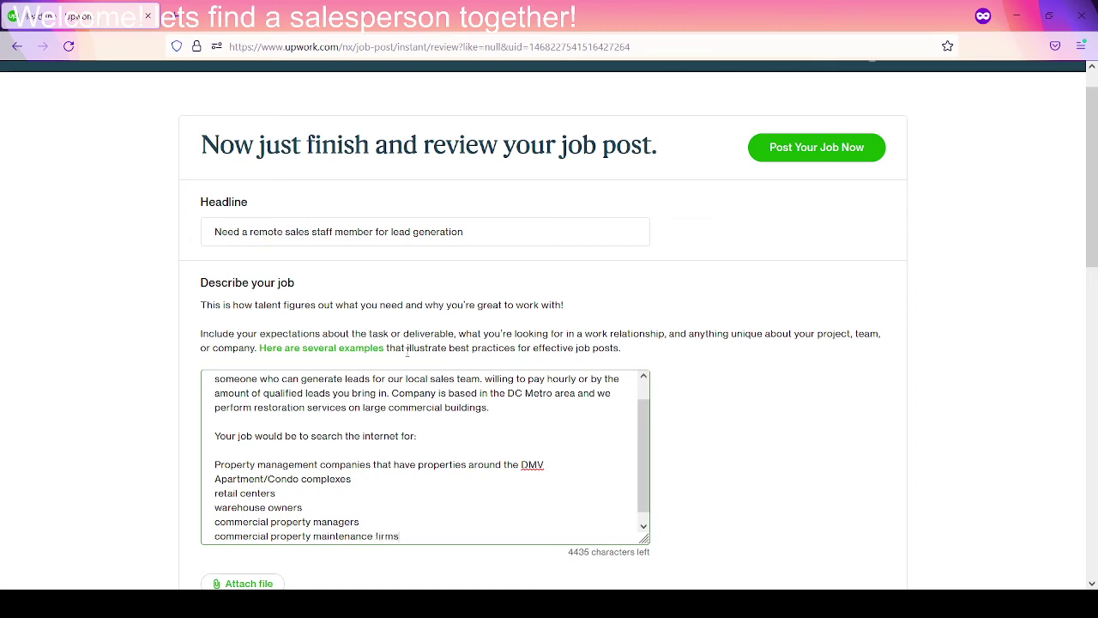
pyautogui.press('BackSpace')
pyautogui.press('BackSpace')
pyautogui.press('BackSpace')
pyautogui.press('BackSpace')
pyautogui.press('BackSpace')
pyautogui.press('Return')
pyautogui.write('building ')
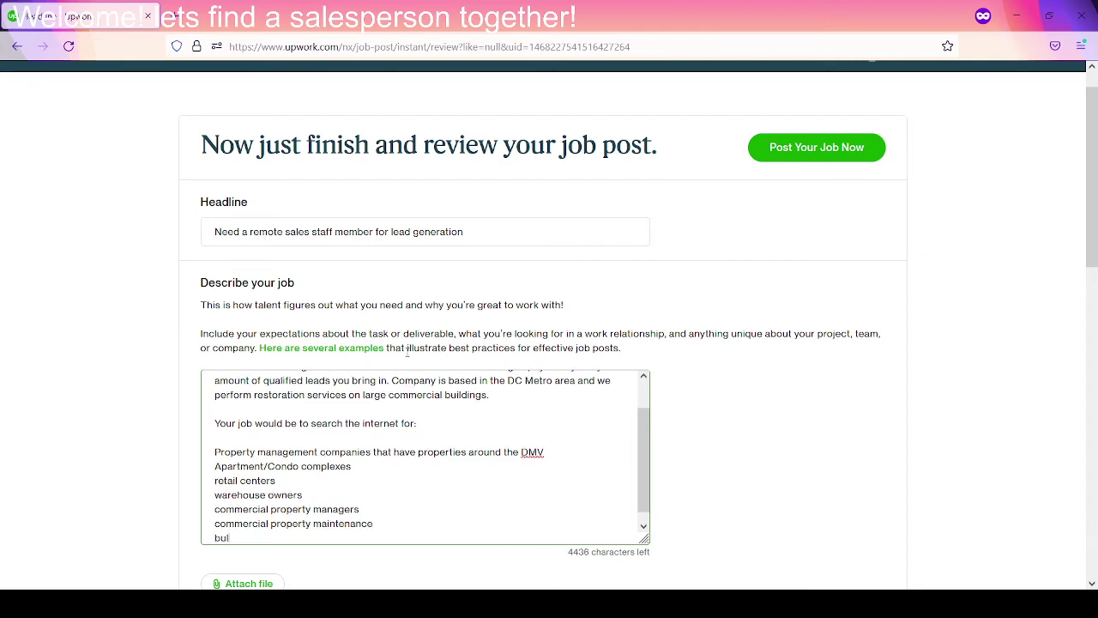
pyautogui.write('engineers')
pyautogui.press('Return')
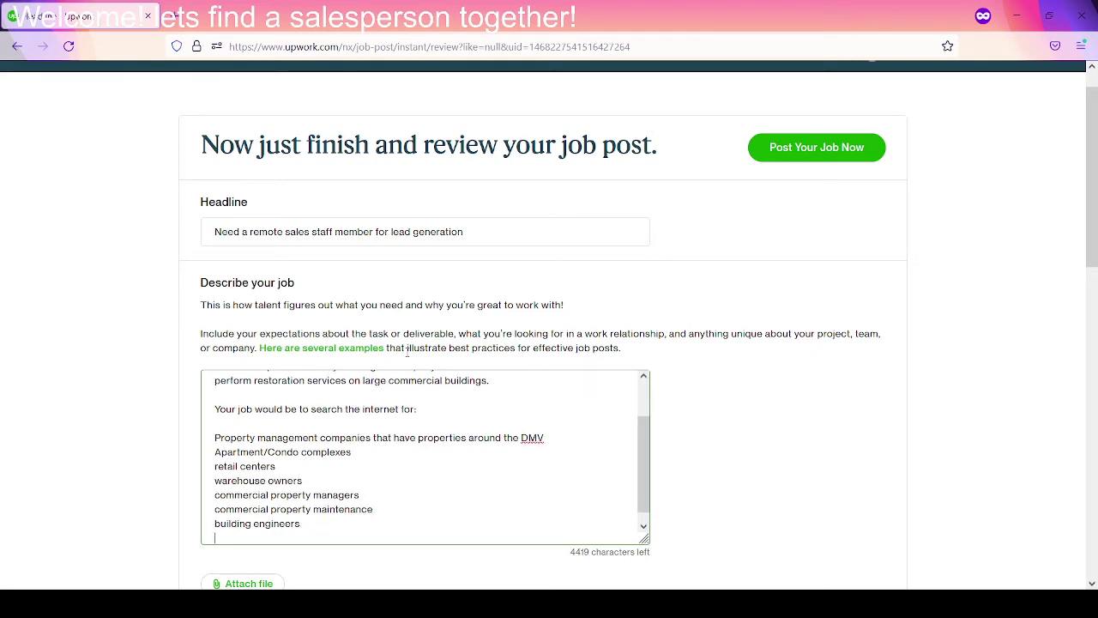
pyautogui.press('Return')
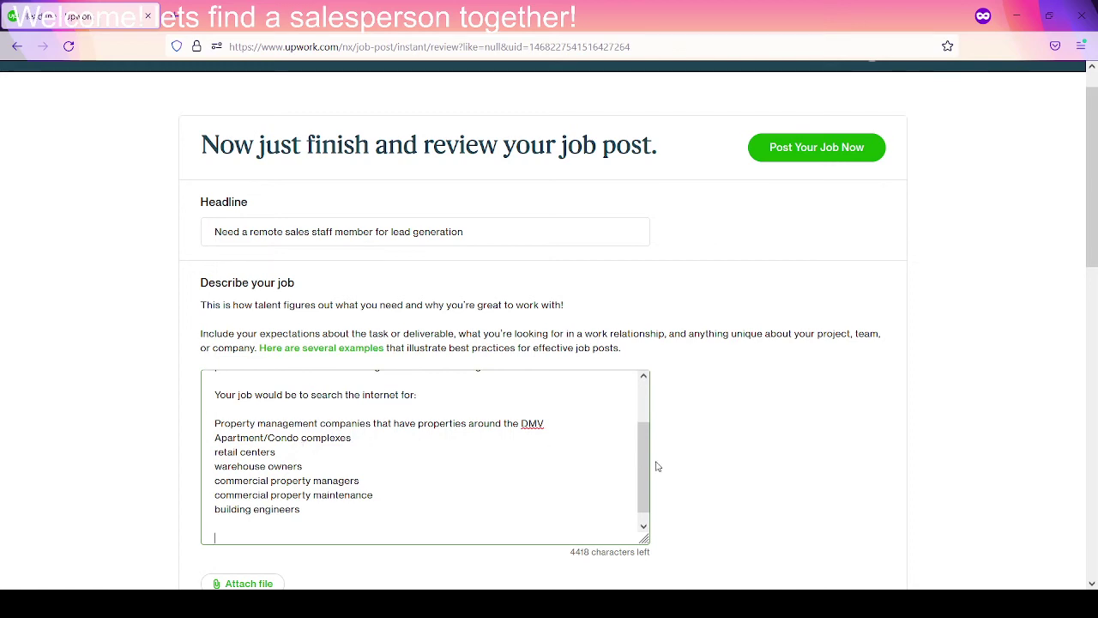
pyautogui.moveTo(649, 466); pyautogui.dragTo(655, 417)
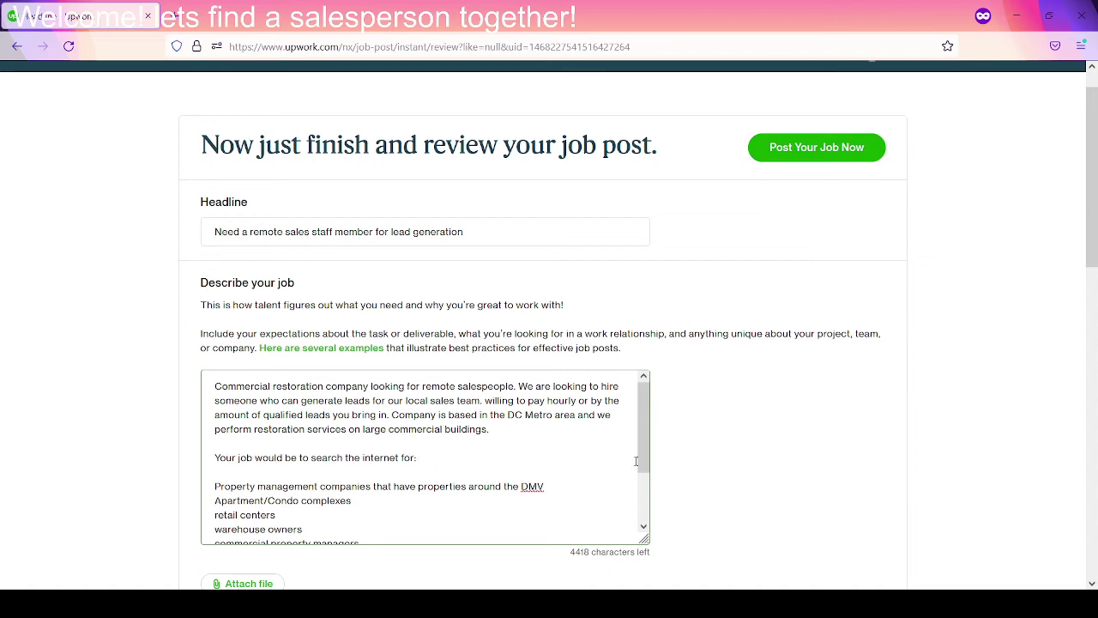
pyautogui.moveTo(638, 450); pyautogui.dragTo(644, 498)
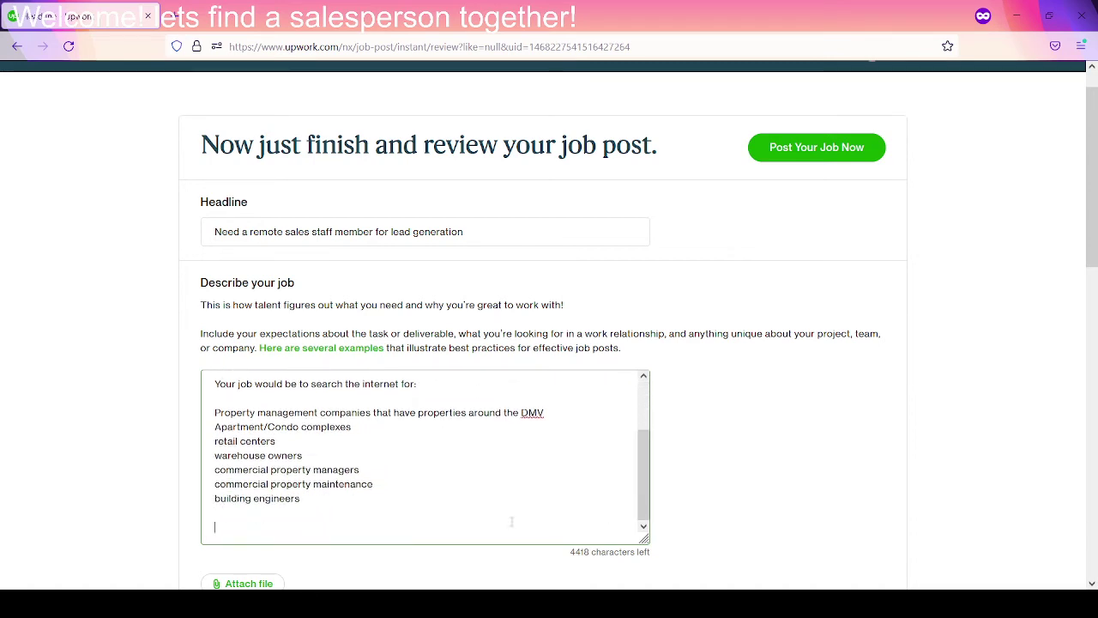
# Step: Write that after finding a potential client, you reach out via email or calling
pyautogui.write('After you have found a company tha')
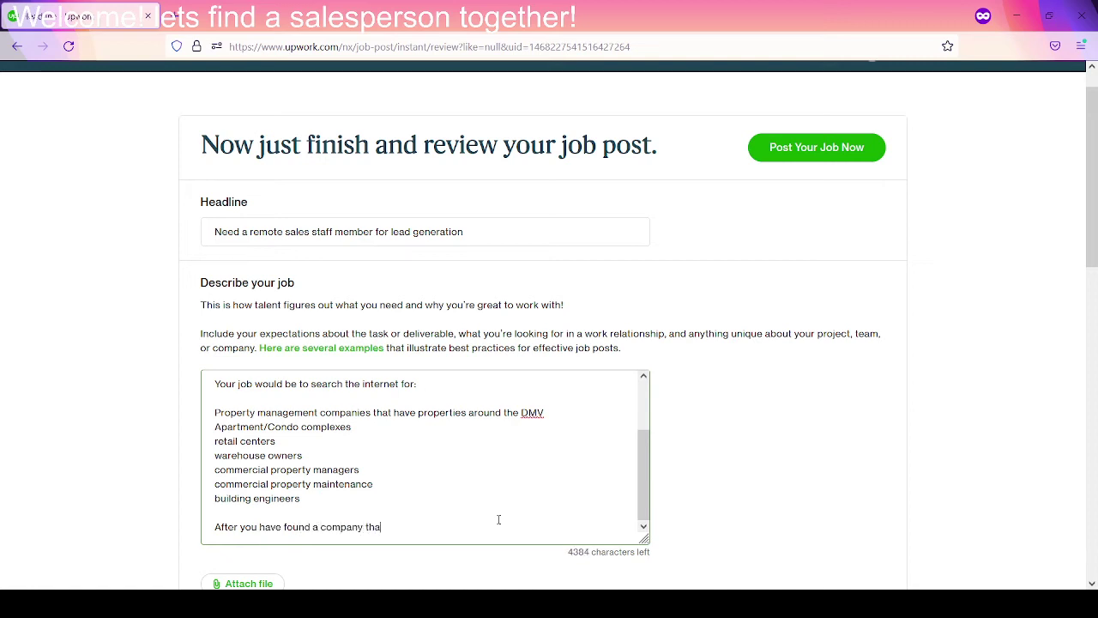
pyautogui.write('t wo')
pyautogui.press('BackSpace')
pyautogui.press('BackSpace')
pyautogui.write('could be a potential client, you will be ')
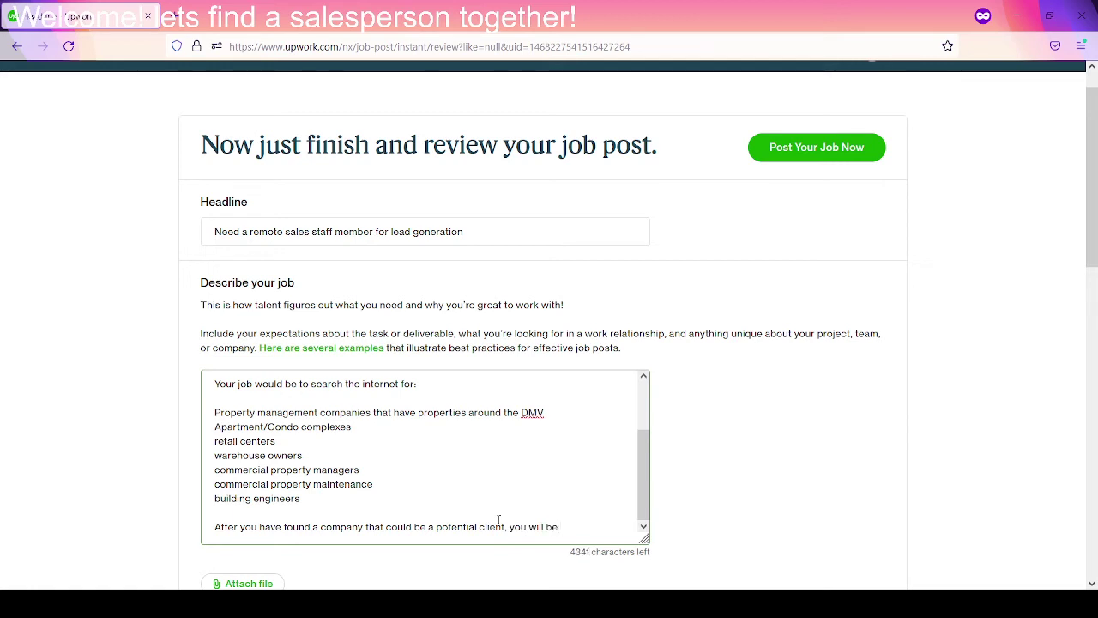
pyautogui.write('reaching out via')
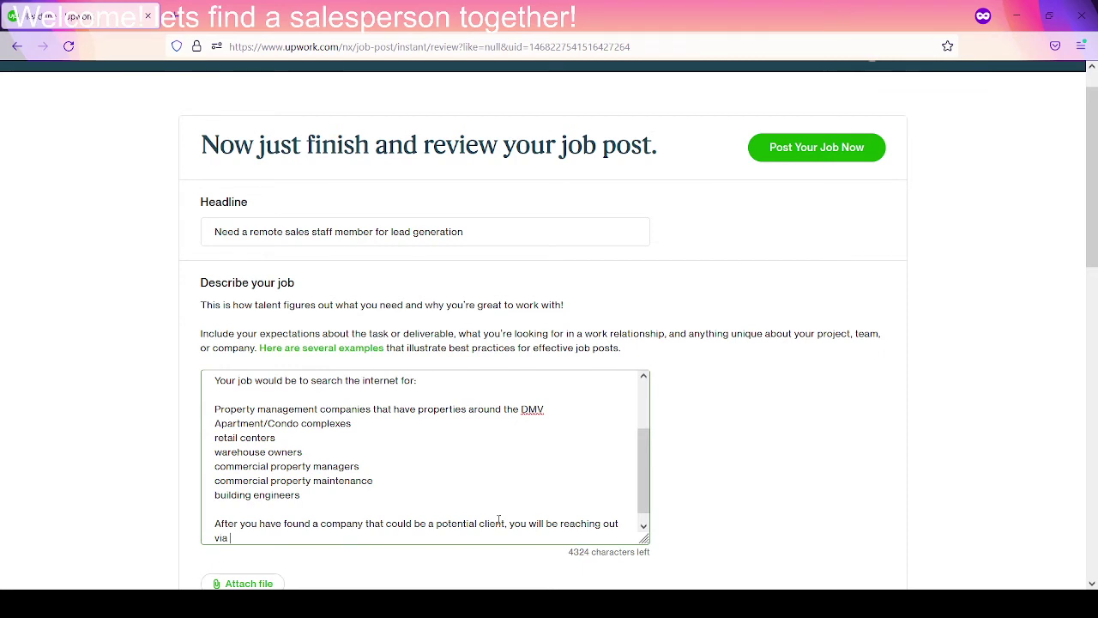
pyautogui.write('"')
pyautogui.write('emai')
pyautogui.press('BackSpace')
pyautogui.press('BackSpace')
pyautogui.press('BackSpace')
pyautogui.press('BackSpace')
pyautogui.write('email or calling and setting')
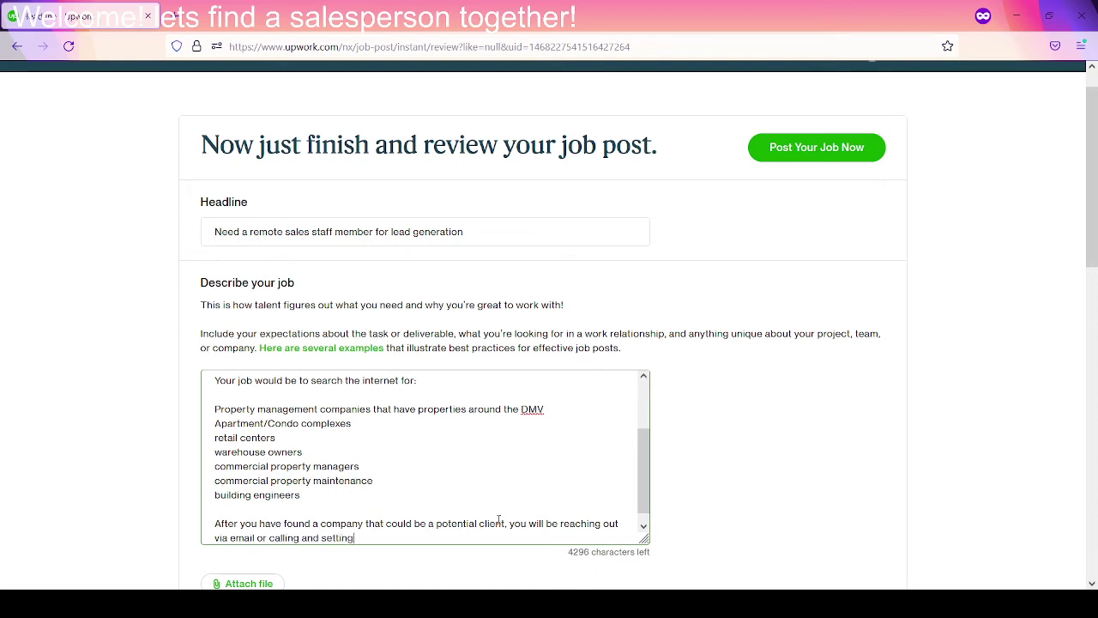
# Step: Finish the sentence with handing positive-response leads to one of the in-person estimators
pyautogui.press('BackSpace')
pyautogui.press('BackSpace')
pyautogui.press('BackSpace')
pyautogui.press('BackSpace')
pyautogui.press('BackSpace')
pyautogui.press('BackSpace')
pyautogui.press('BackSpace')
pyautogui.write('hen ')
pyautogui.write('if you')
pyautogui.write('ieve a')
pyautogui.press('BackSpace')
pyautogui.press('BackSpace')
pyautogui.press('BackSpace')
pyautogui.press('BackSpace')
pyautogui.press('BackSpace')
pyautogui.press('BackSpace')
pyautogui.press('BackSpace')
pyautogui.press('BackSpace')
pyautogui.press('BackSpace')
pyautogui.write('get a positive resp')
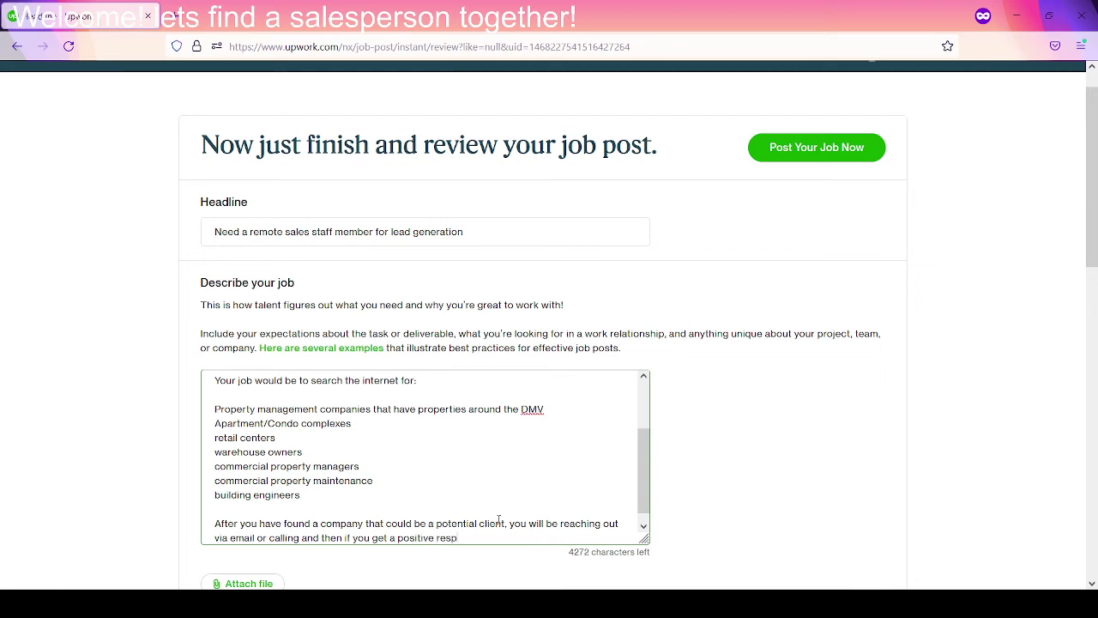
pyautogui.write('onse, handing the lead of')
pyautogui.write('er to on')
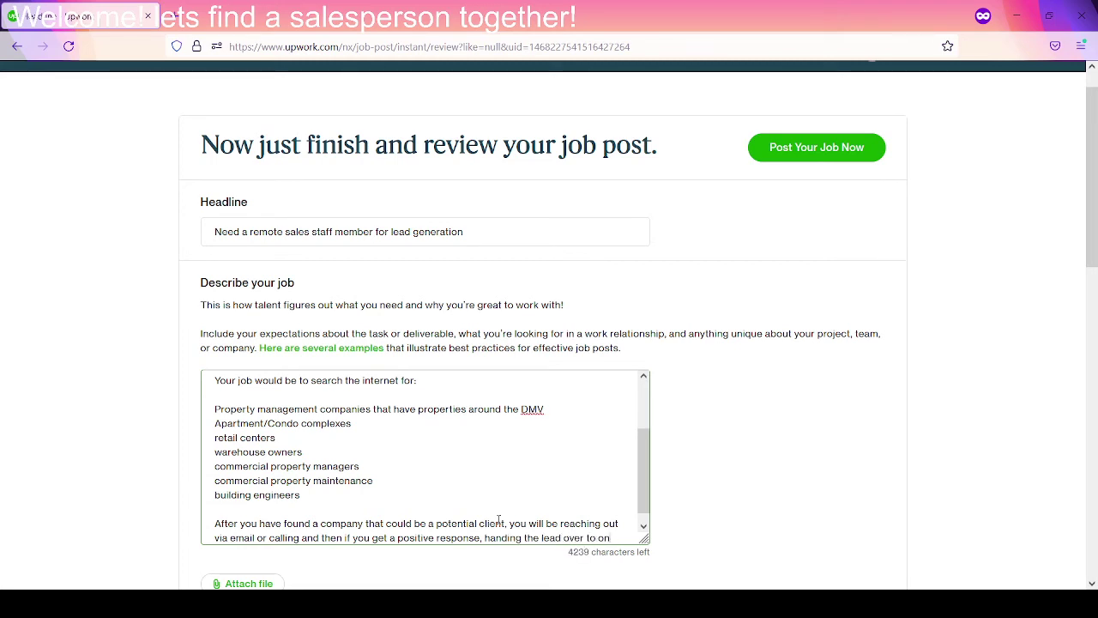
pyautogui.write('e of our i')
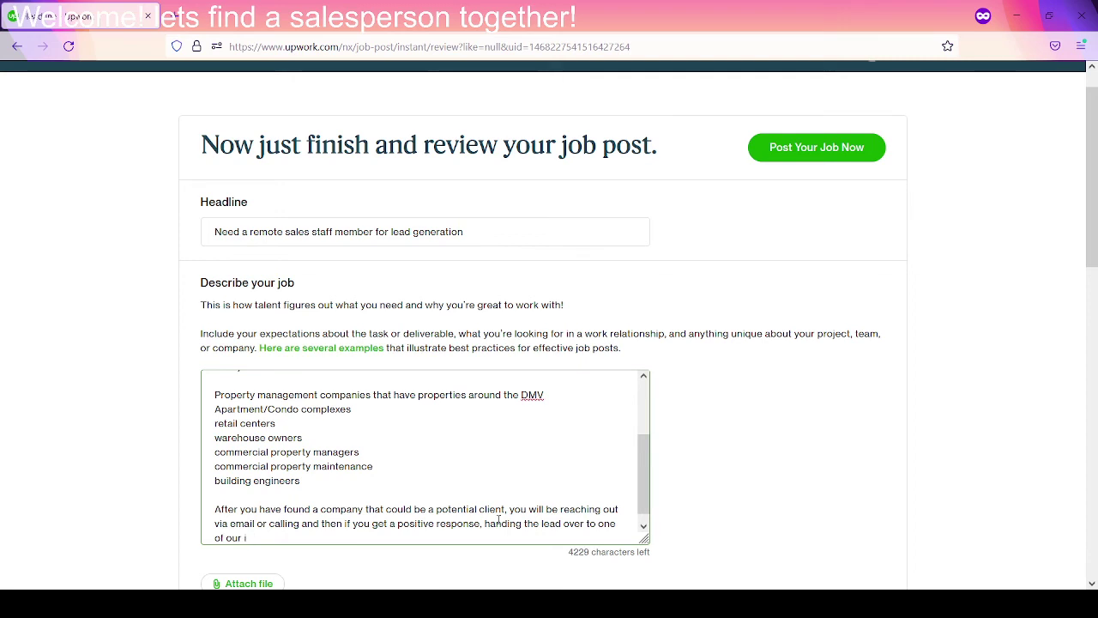
pyautogui.write('n-person estimators')
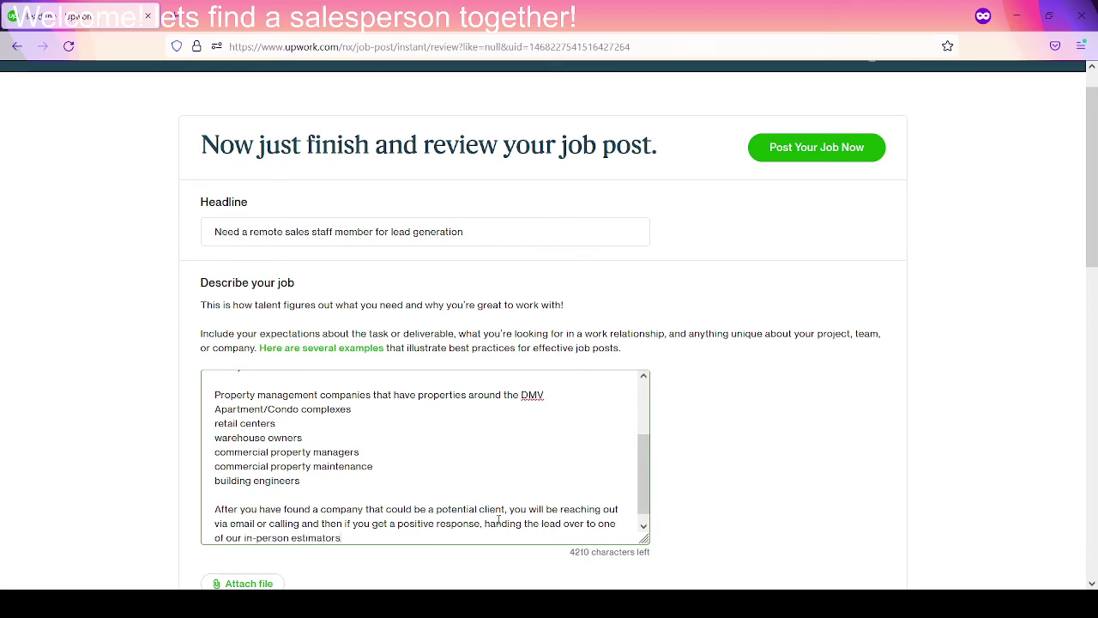
pyautogui.write('.')
pyautogui.press('Return')
pyautogui.press('Return')
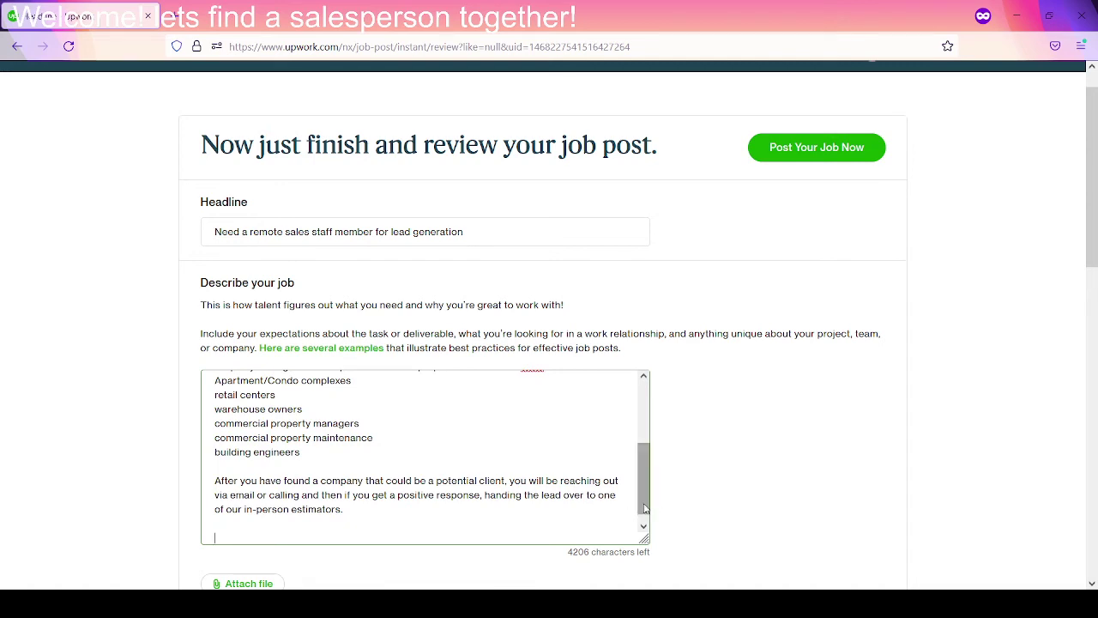
pyautogui.moveTo(645, 509)
pyautogui.mouseDown()
pyautogui.moveTo(674, 417)
pyautogui.moveTo(665, 504)
pyautogui.moveTo(650, 522)
pyautogui.mouseUp()
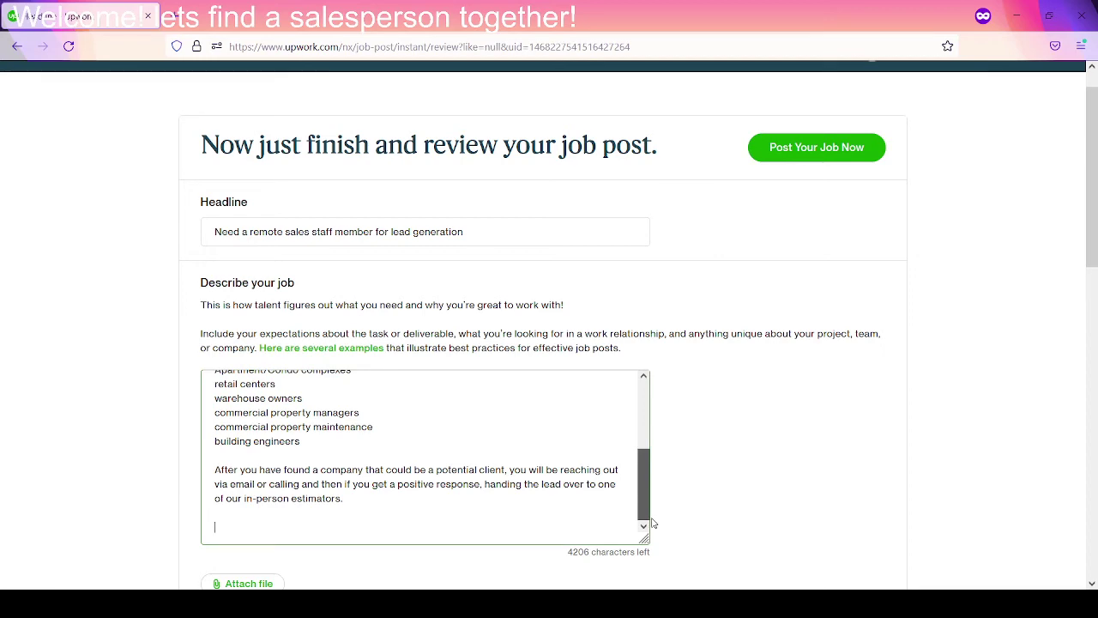
pyautogui.moveTo(1091, 249); pyautogui.dragTo(1081, 448)
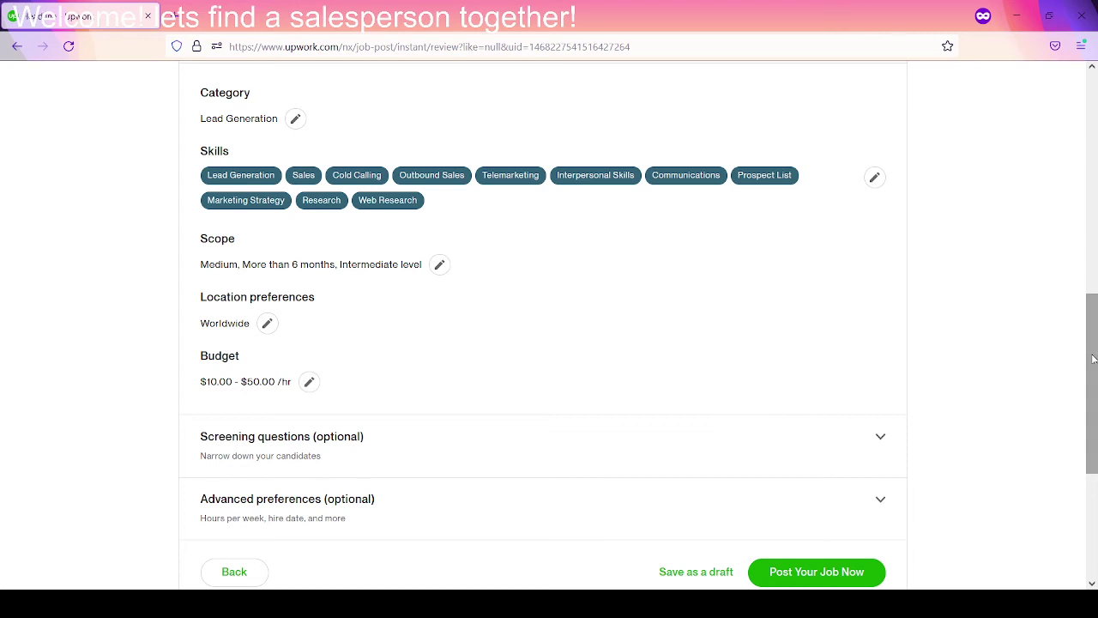
# Step: Add the recent-experience, certifications and tone-of-voice suggested screening questions
pyautogui.scroll(-3, 1093, 359)
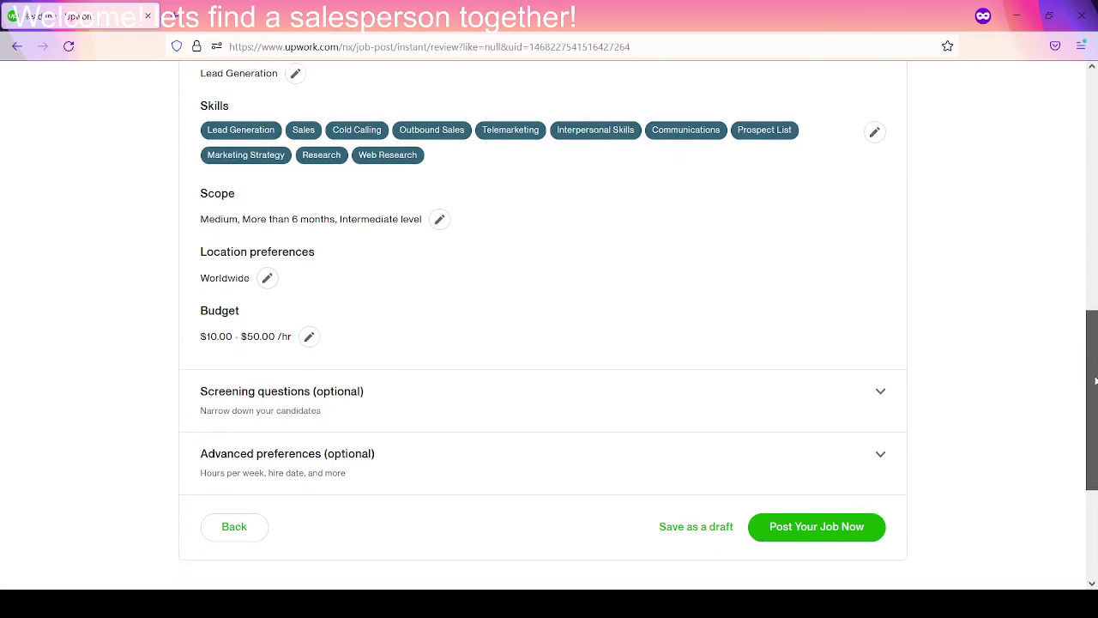
pyautogui.click(864, 328)
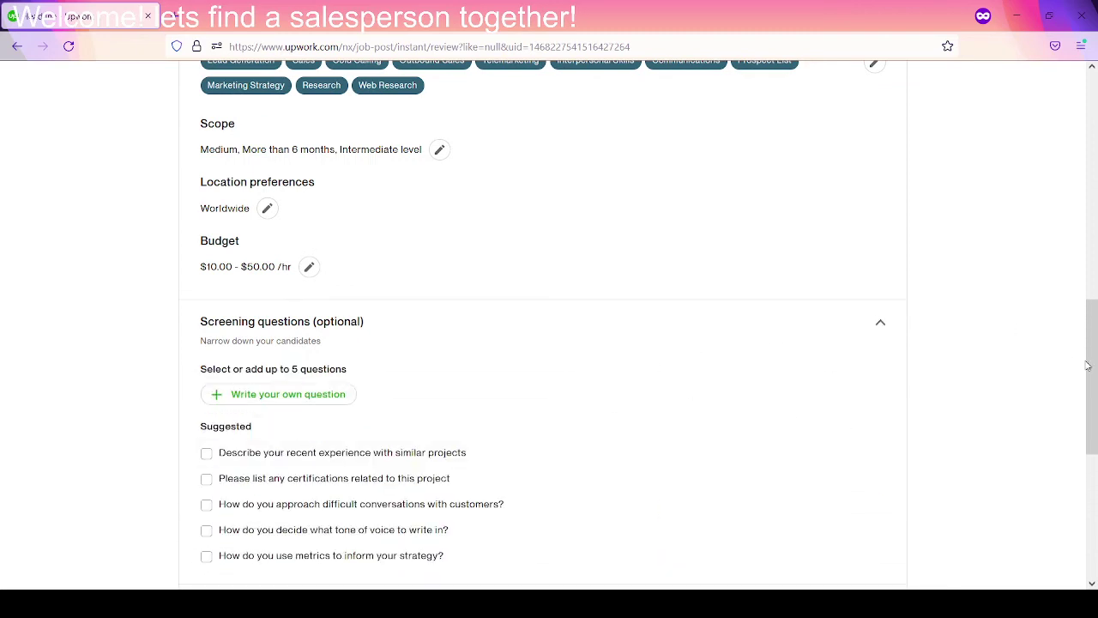
pyautogui.scroll(-1, 1093, 366)
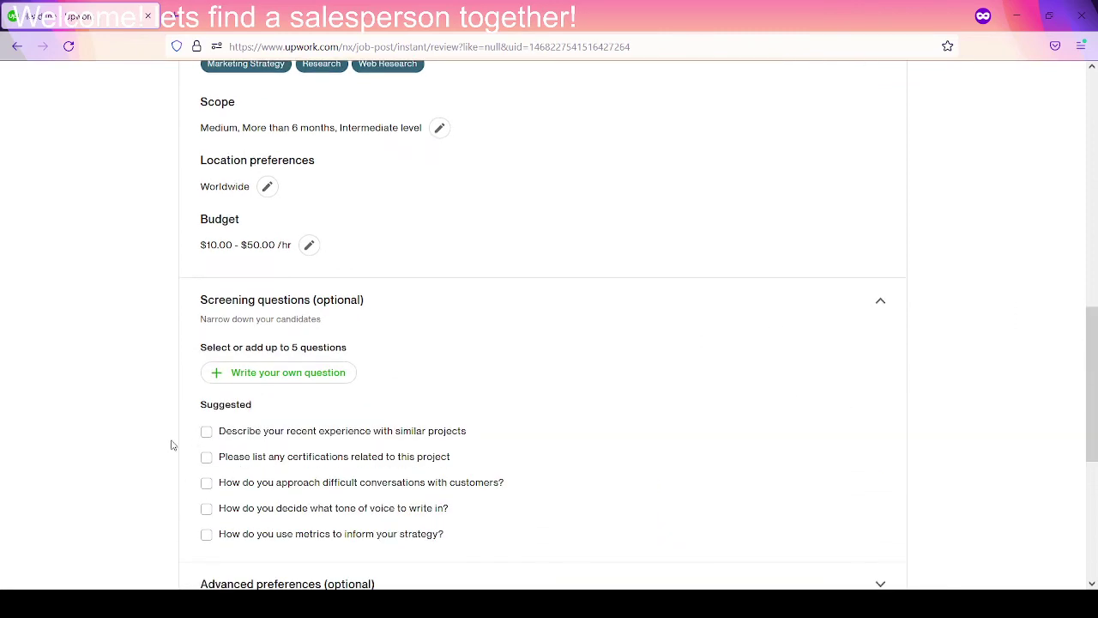
pyautogui.click(207, 432)
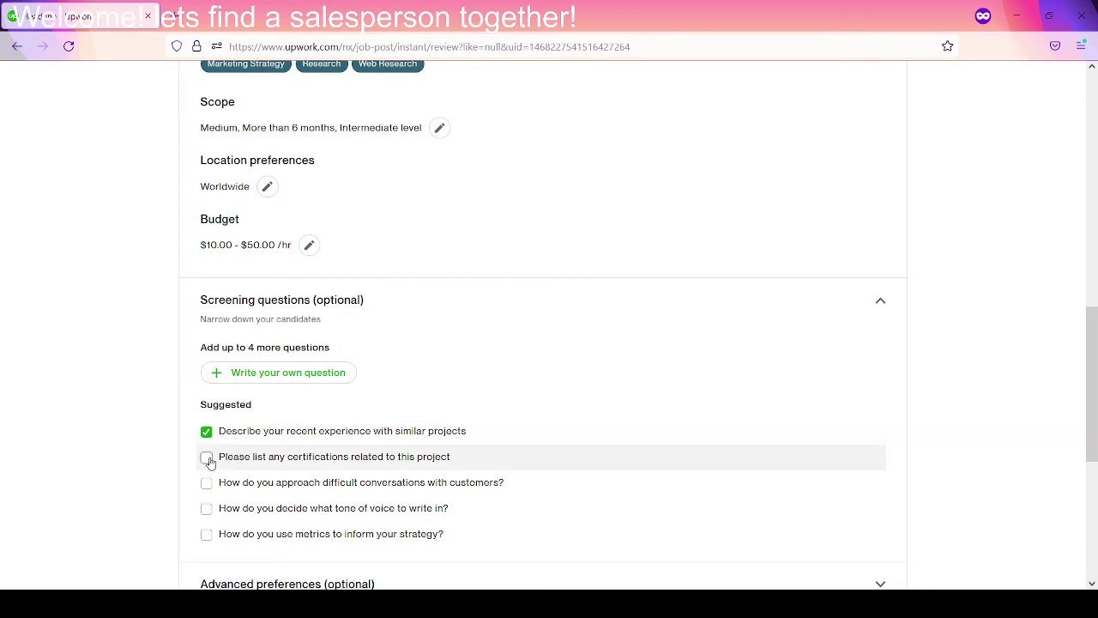
pyautogui.click(208, 461)
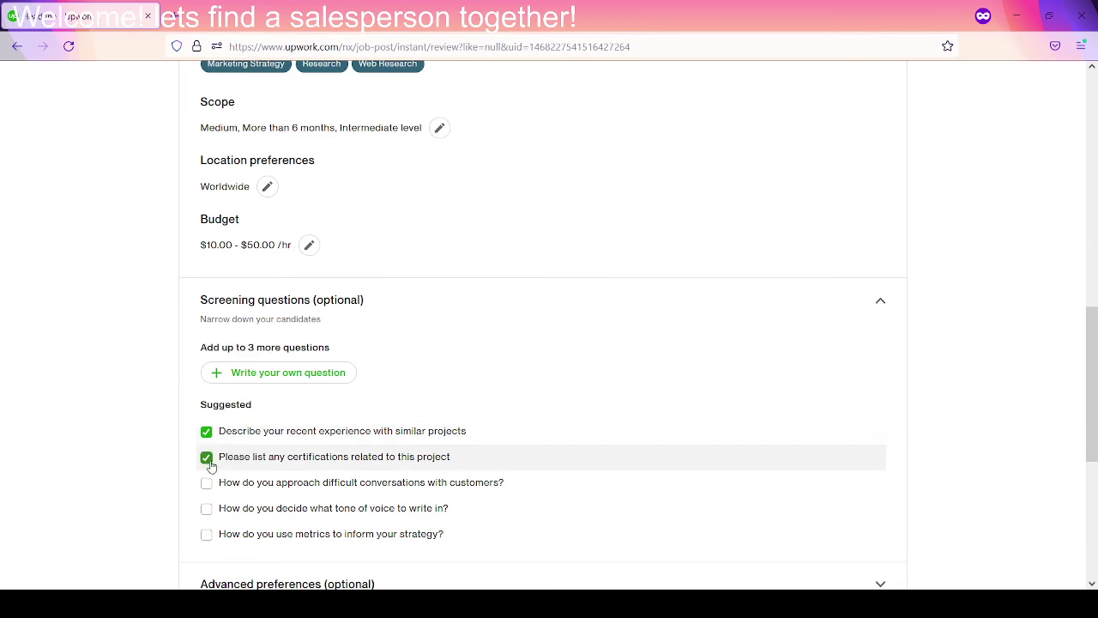
pyautogui.click(207, 510)
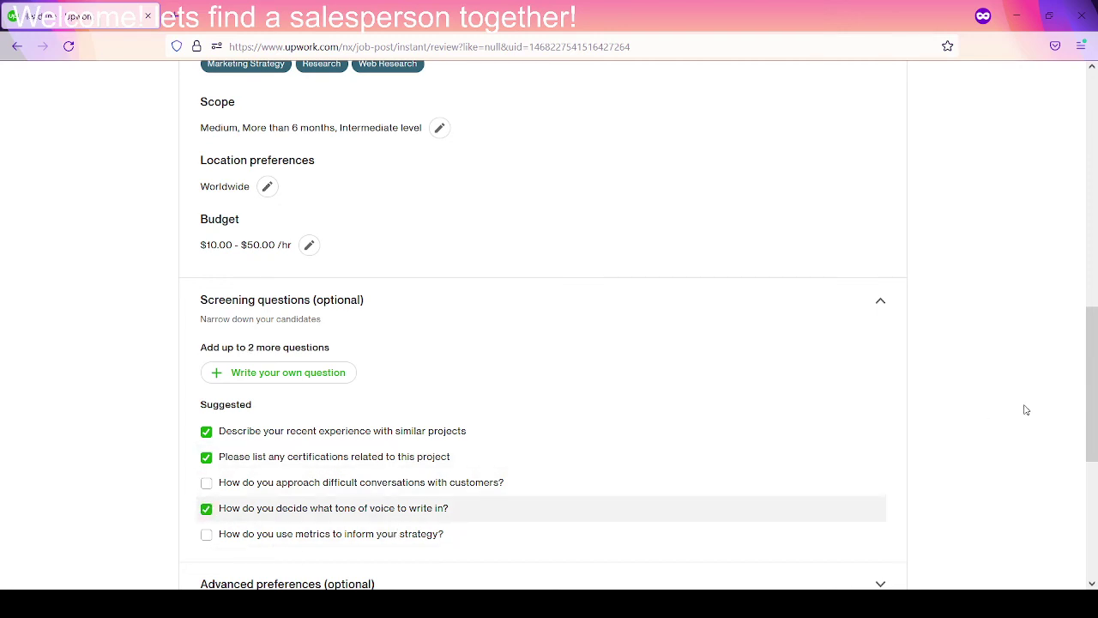
pyautogui.moveTo(1092, 410); pyautogui.dragTo(1095, 469)
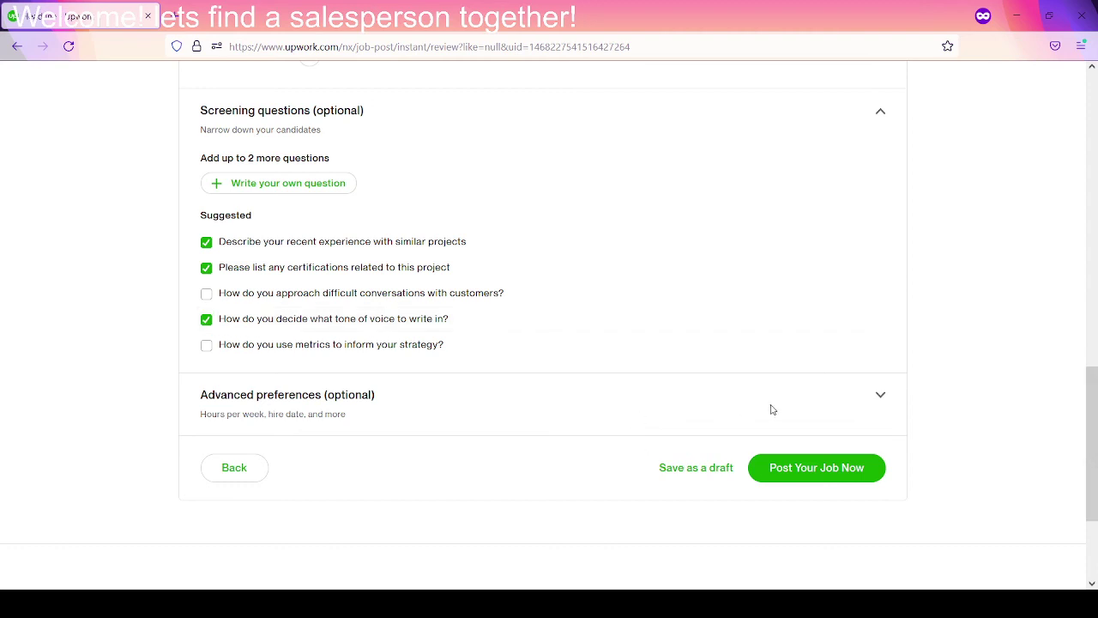
# Step: In Advanced preferences, require fluent-or-better English, more than one professional, and unsure hours
pyautogui.click(881, 399)
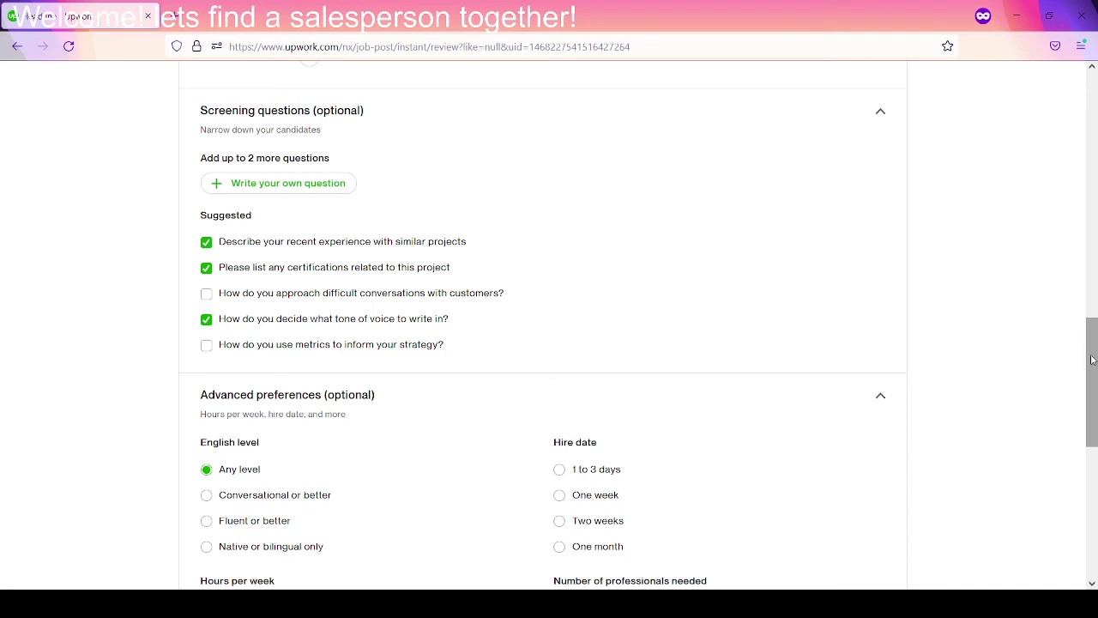
pyautogui.scroll(-2, 1092, 361)
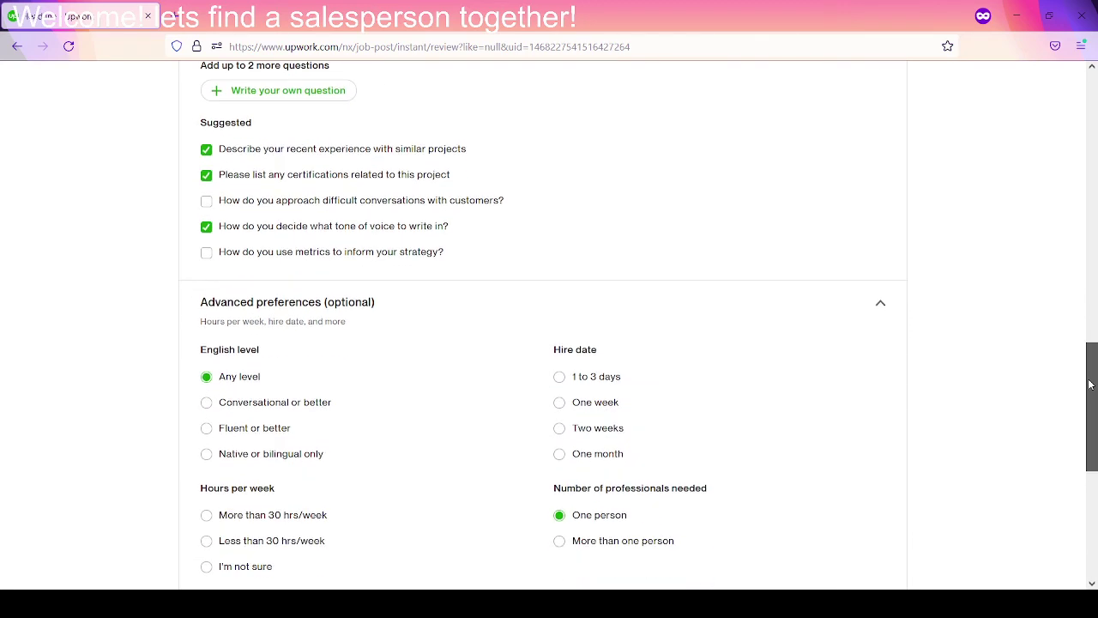
pyautogui.click(207, 428)
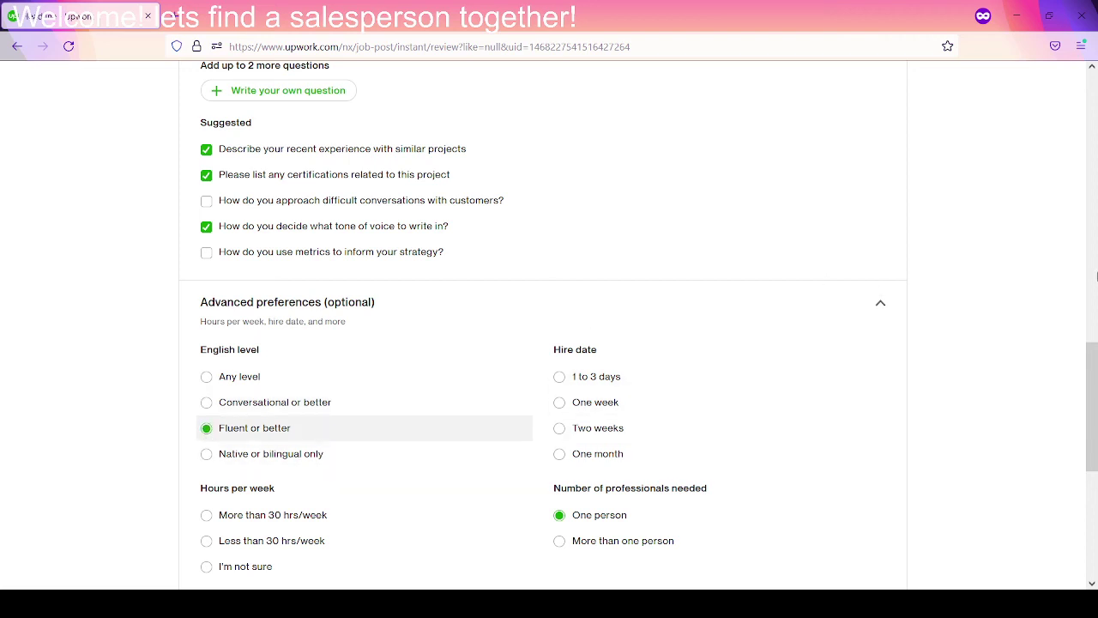
pyautogui.moveTo(1096, 384); pyautogui.dragTo(1094, 412)
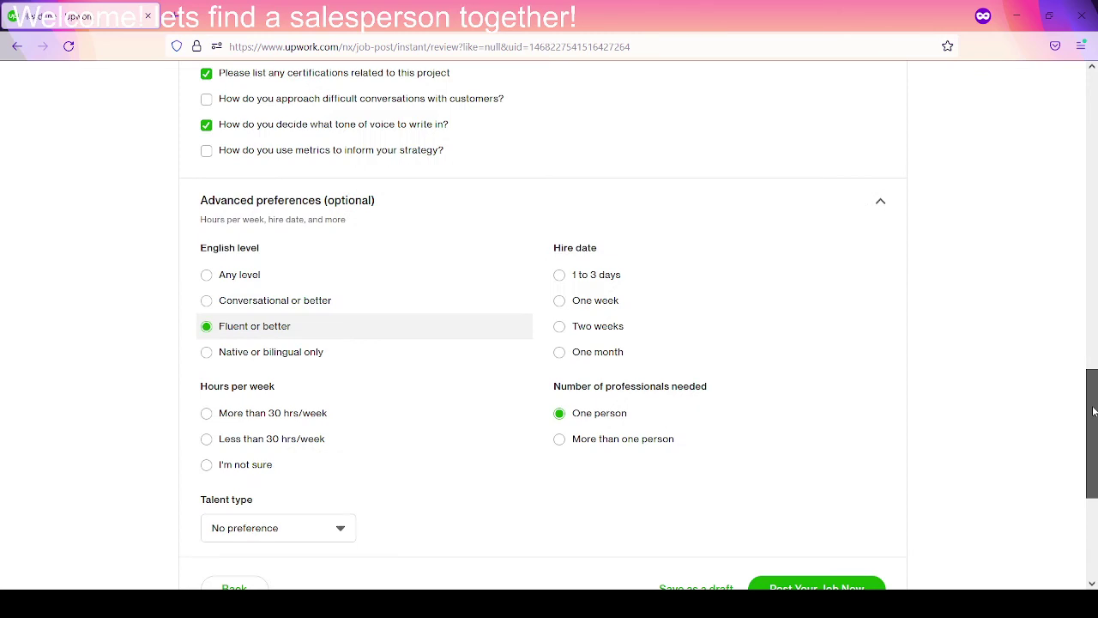
pyautogui.click(559, 440)
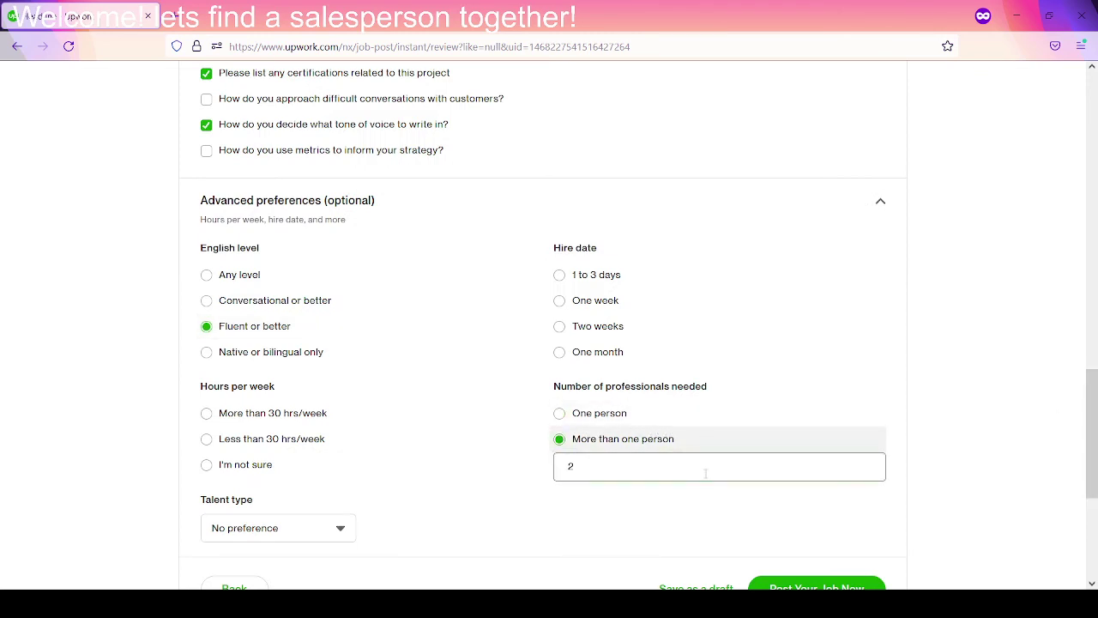
pyautogui.click(207, 466)
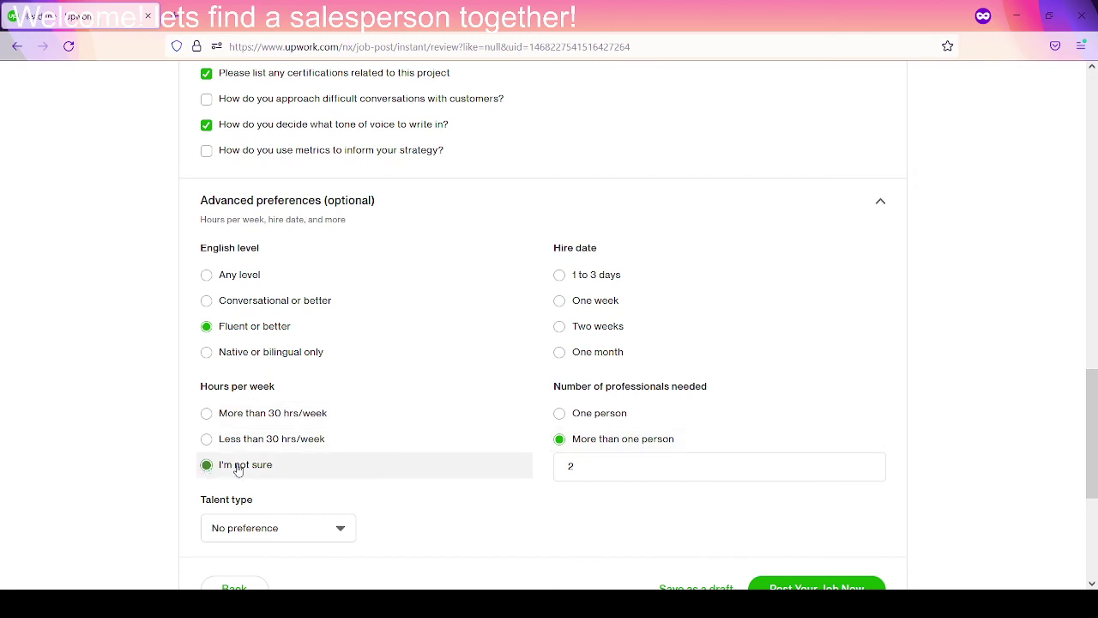
# Step: Set the talent type dropdown to Independent
pyautogui.moveTo(1091, 402); pyautogui.dragTo(1092, 442)
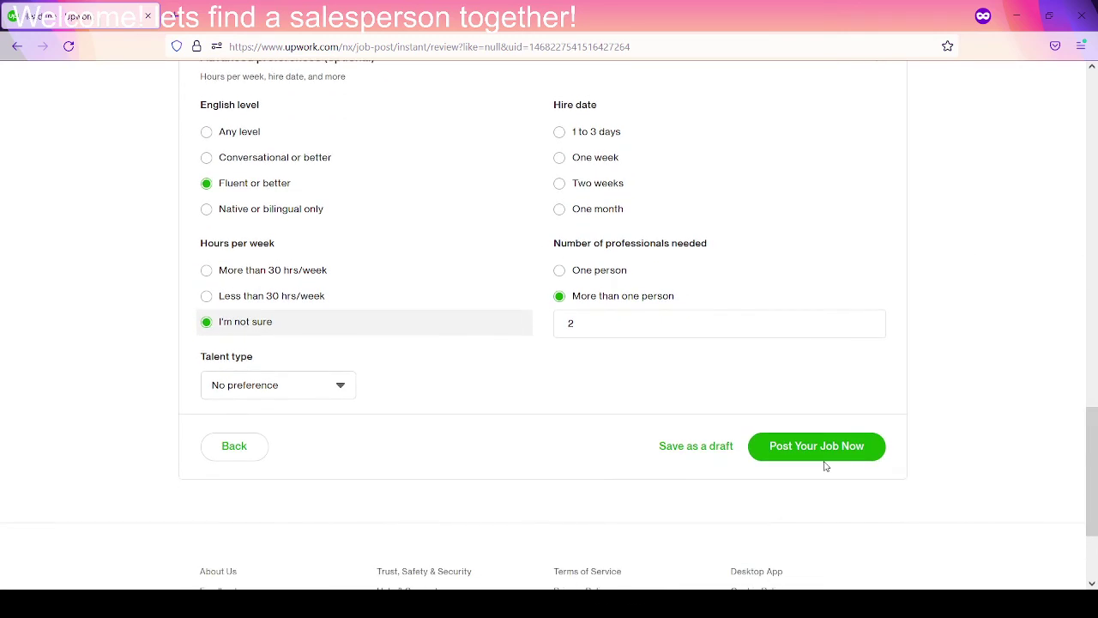
pyautogui.click(341, 388)
pyautogui.click(340, 388)
pyautogui.click(341, 388)
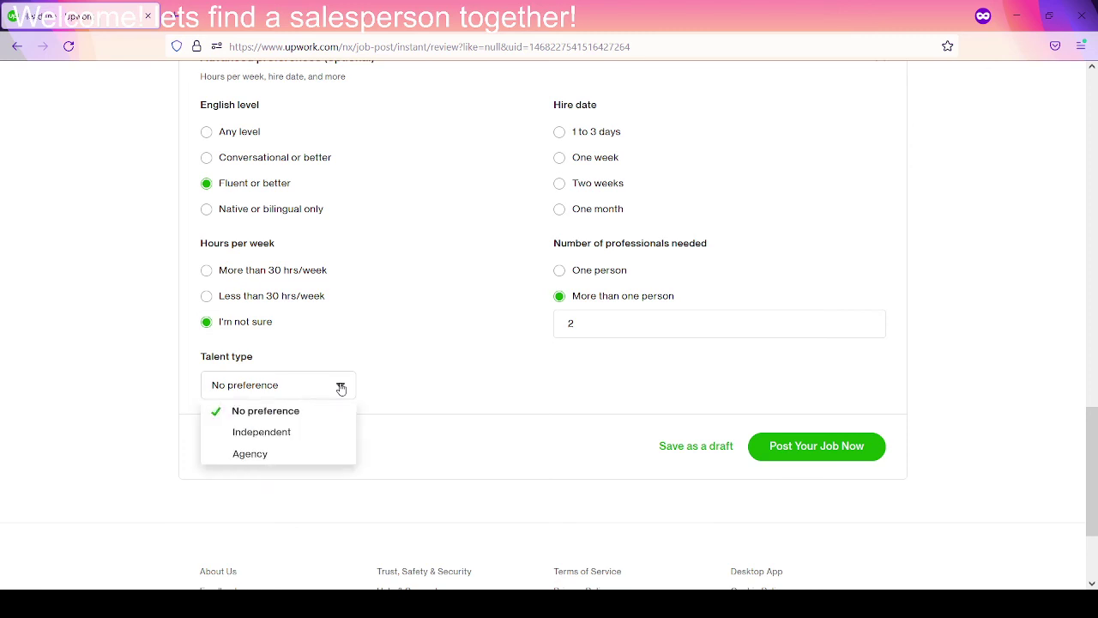
pyautogui.click(277, 434)
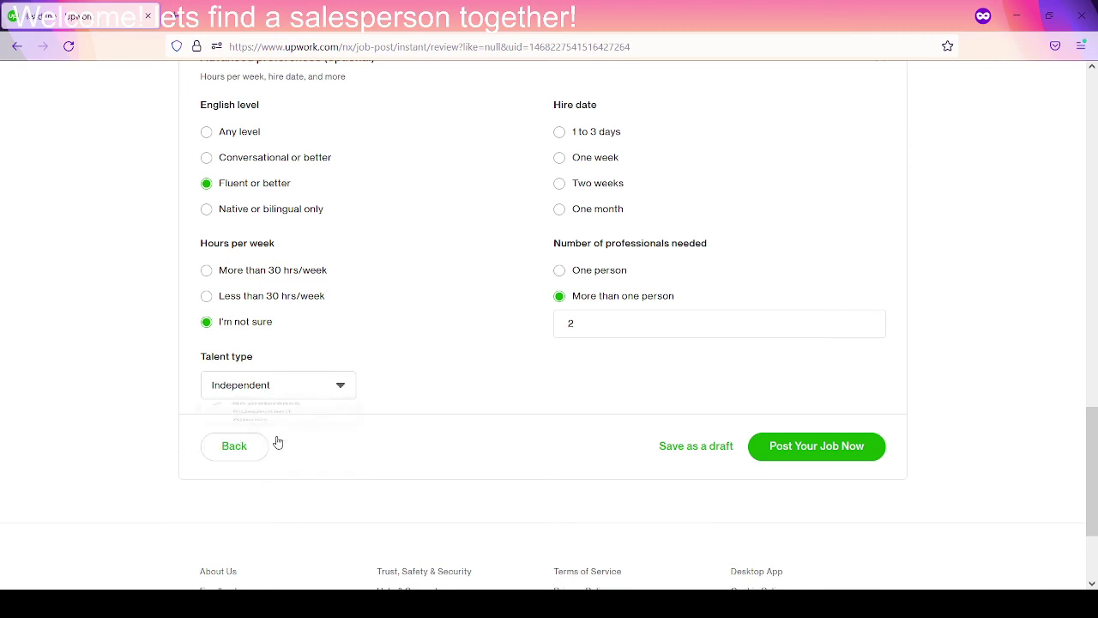
# Step: Post the job and browse the suggested freelancers priced $5.00 to $20.00/hr
pyautogui.click(820, 448)
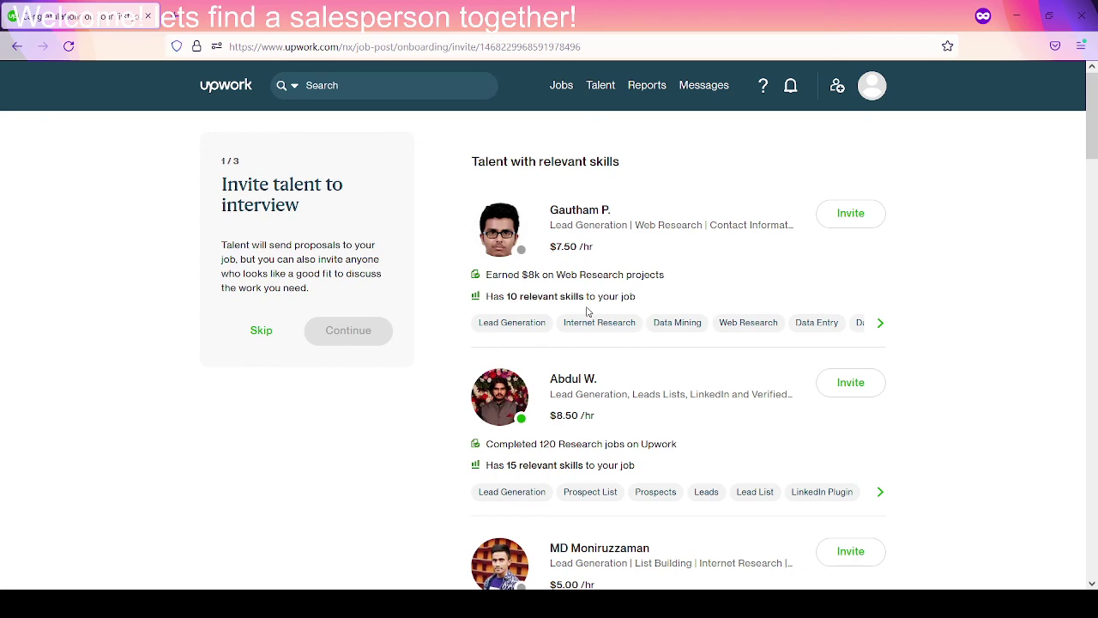
pyautogui.scroll(-1, 588, 311)
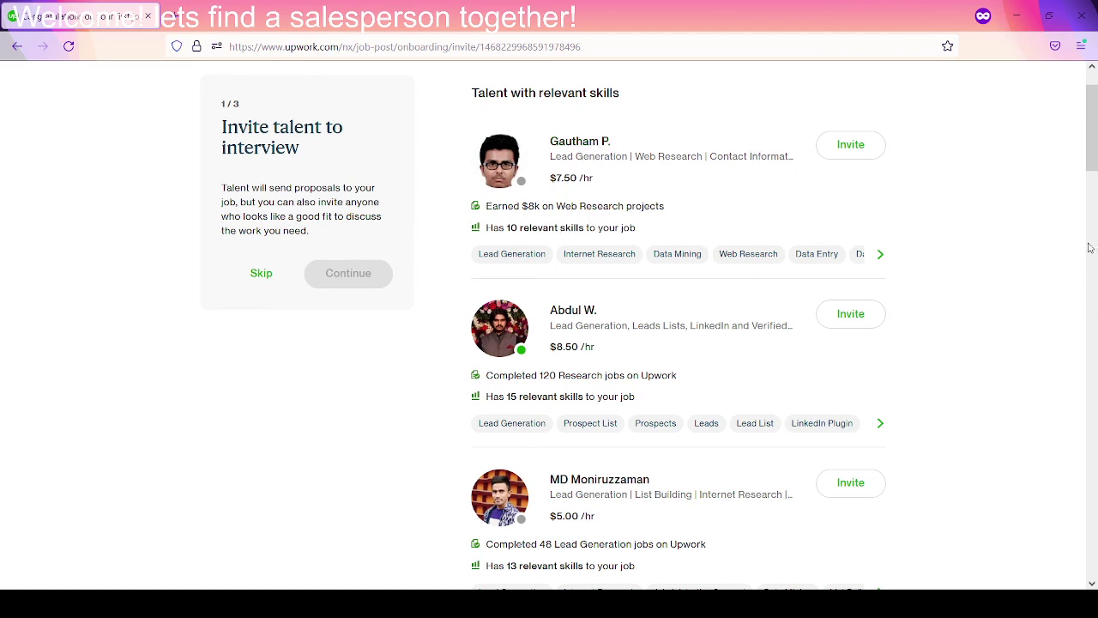
pyautogui.moveTo(1092, 164); pyautogui.dragTo(1092, 213)
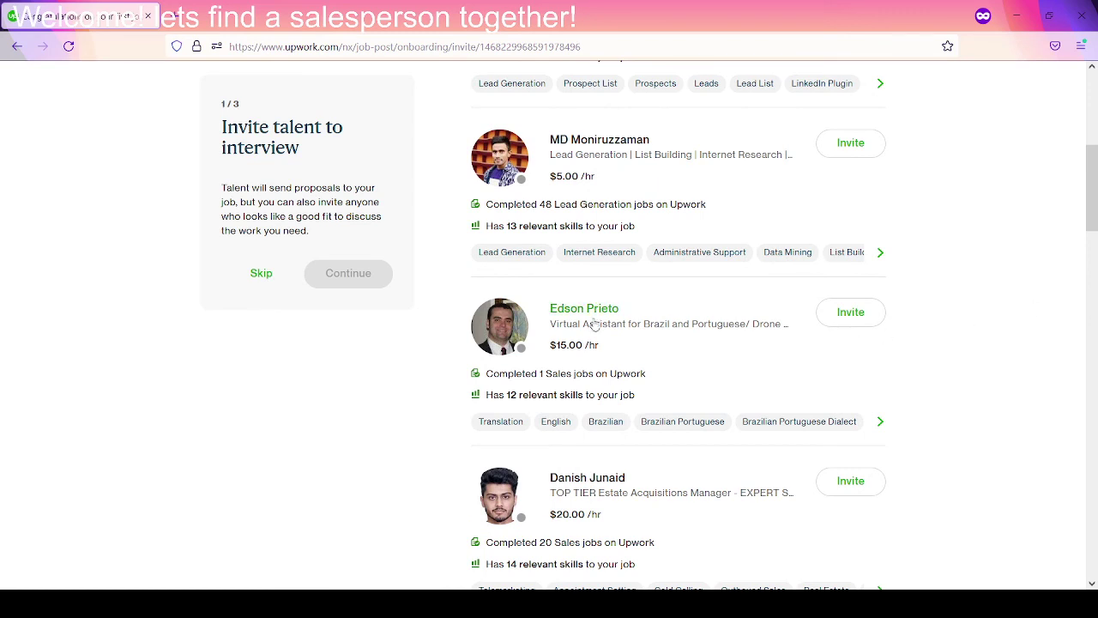
# Step: Open an interview invitation for a suggested freelancer and focus its default message
pyautogui.click(853, 321)
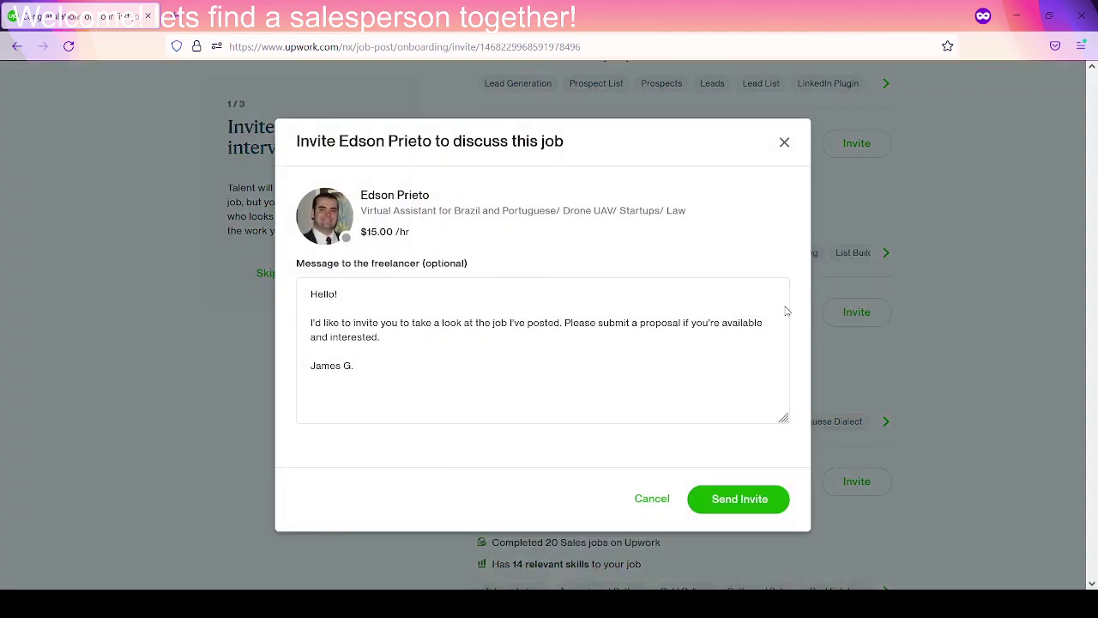
pyautogui.click(342, 301)
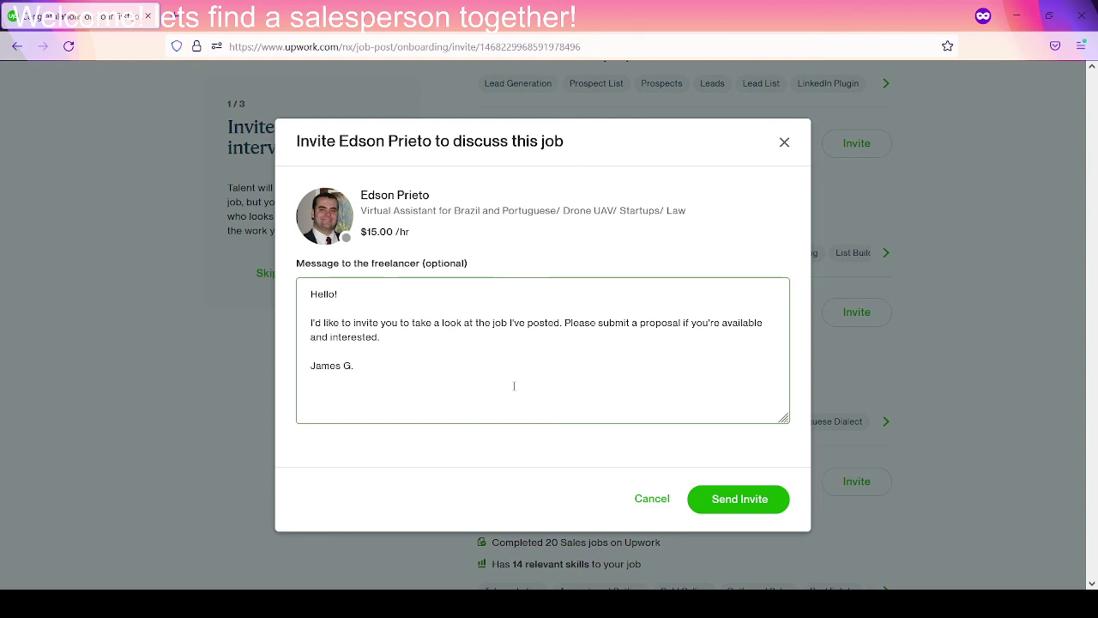
# Step: Cancel the invitation unsent and scroll the talent list, headed by a $7.50/hr lead-generation freelancer
pyautogui.click(652, 499)
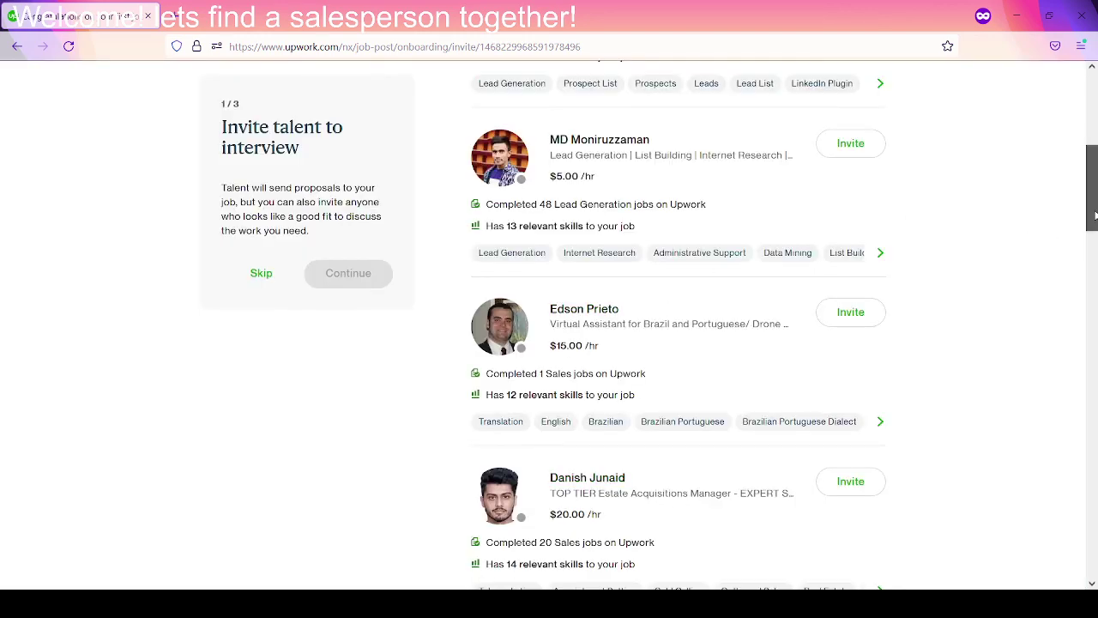
pyautogui.moveTo(1095, 215); pyautogui.dragTo(1012, 198)
pyautogui.moveTo(1092, 189); pyautogui.dragTo(1092, 101)
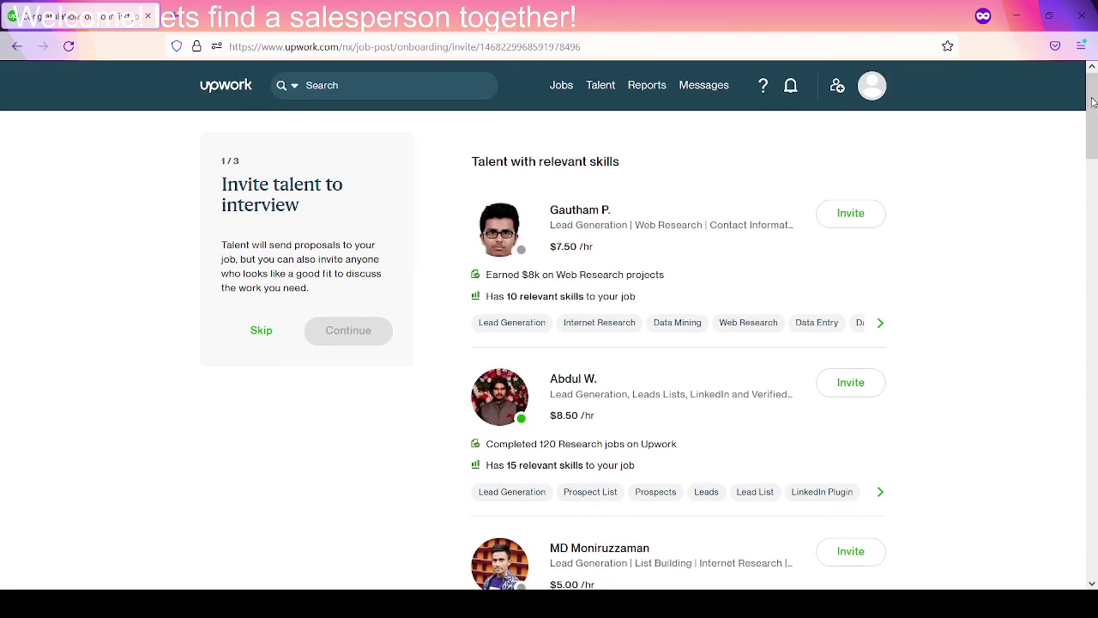